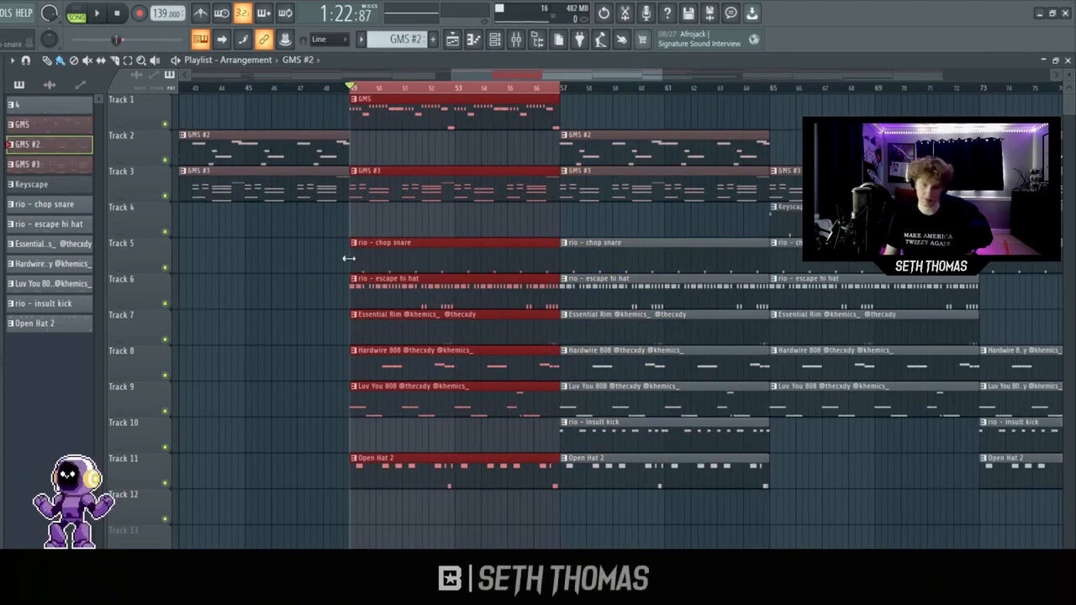
# Step: Select bars 49 to 57 of the arrangement as the playback range
pyautogui.scroll(-3, 560, 228)
pyautogui.moveTo(651, 95); pyautogui.dragTo(545, 107)
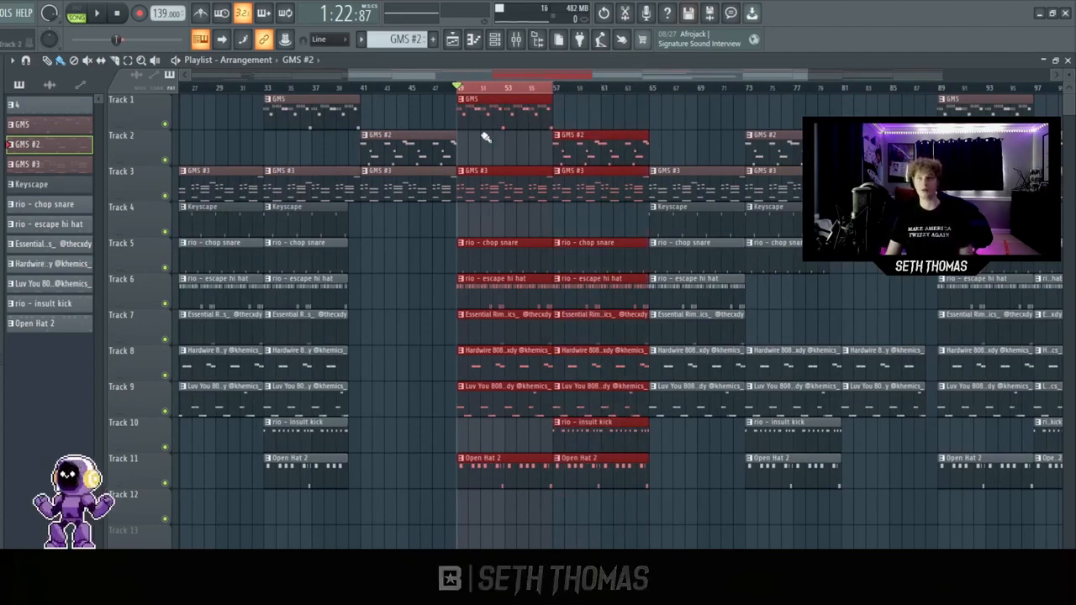
pyautogui.scroll(1, 509, 269)
pyautogui.scroll(2, 535, 194)
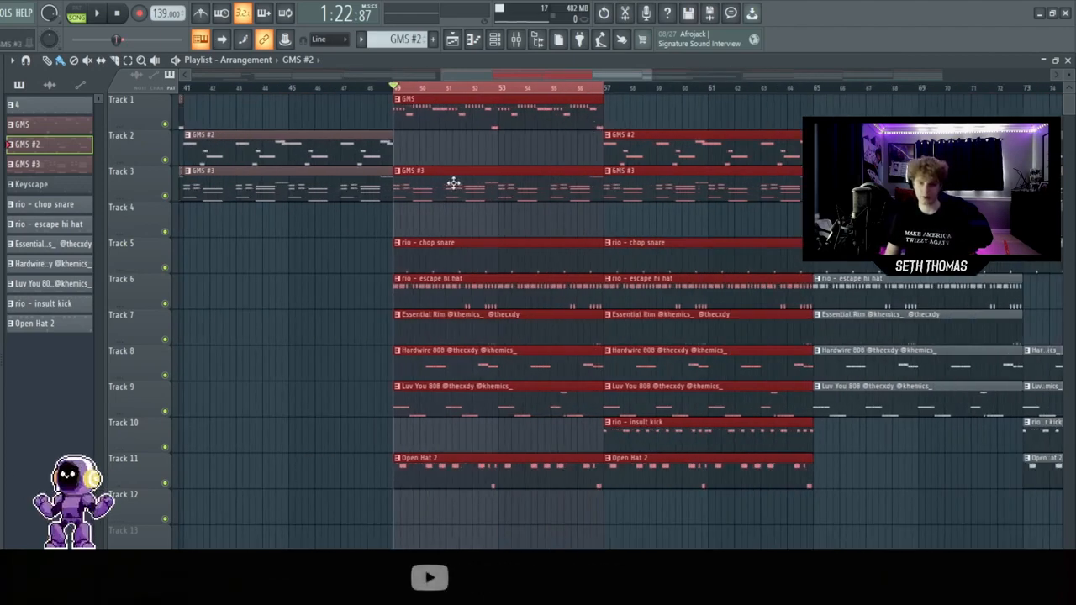
pyautogui.hotkey('ctrl', 'd')
pyautogui.moveTo(395, 88); pyautogui.dragTo(604, 88)
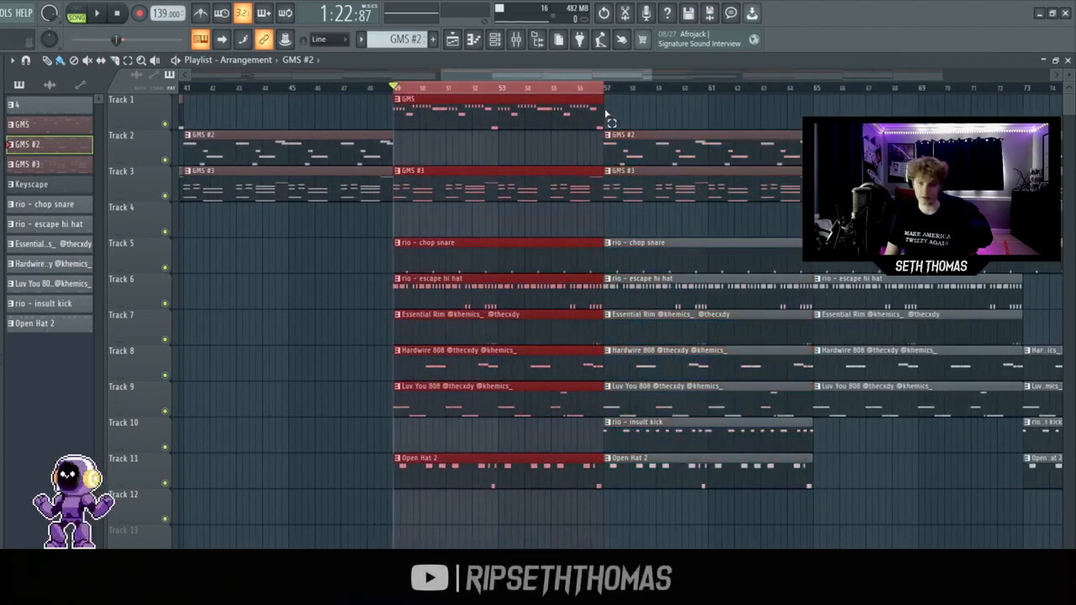
# Step: Solo Track 3 and open its GMS #3 pattern in the piano roll
pyautogui.rightClick(165, 195)
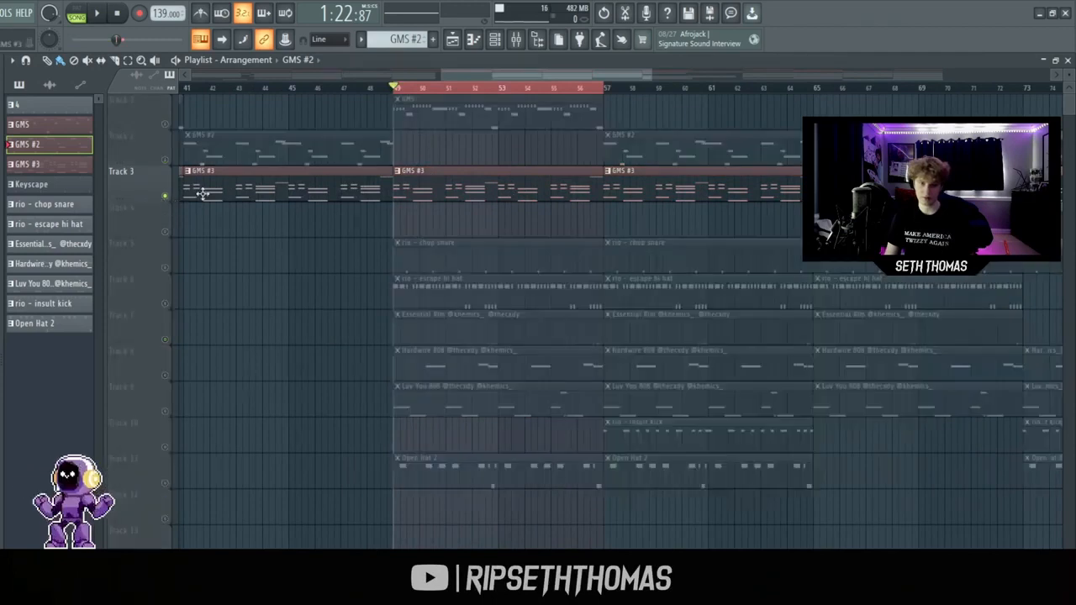
pyautogui.doubleClick(448, 177)
pyautogui.scroll(3, 413, 216)
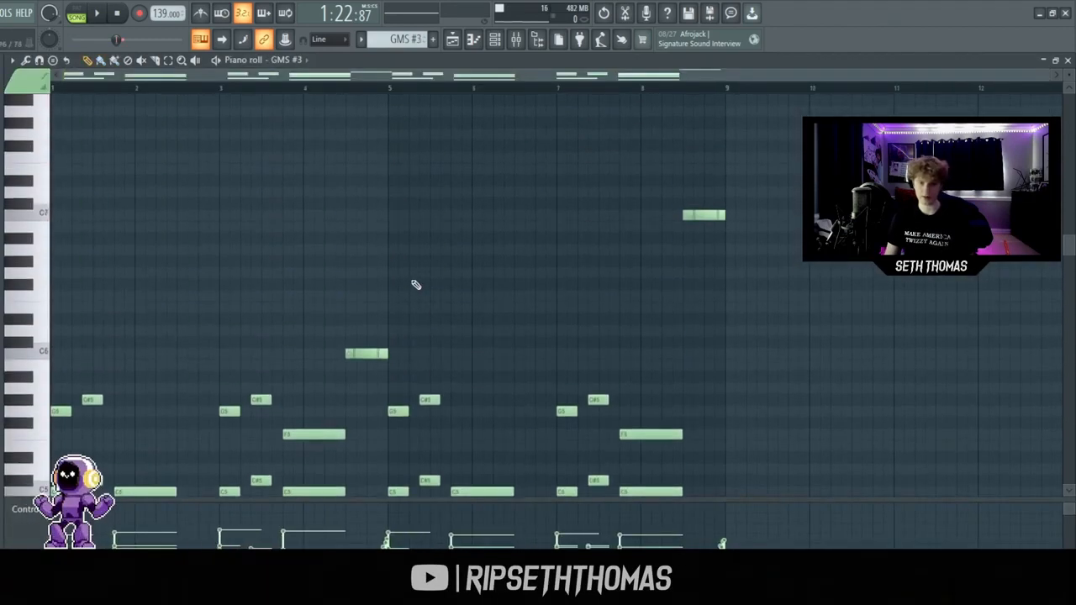
# Step: Examine the chord and bass notes of the GMS #3 pattern across its full pitch range
pyautogui.scroll(-3, 378, 282)
pyautogui.scroll(3, 252, 271)
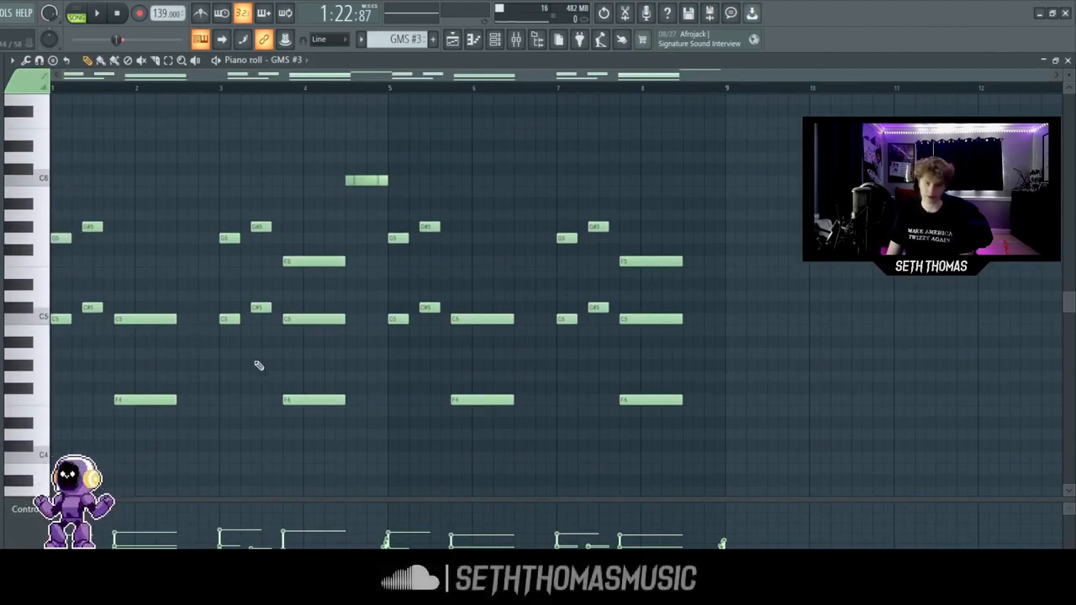
pyautogui.scroll(-2, 198, 353)
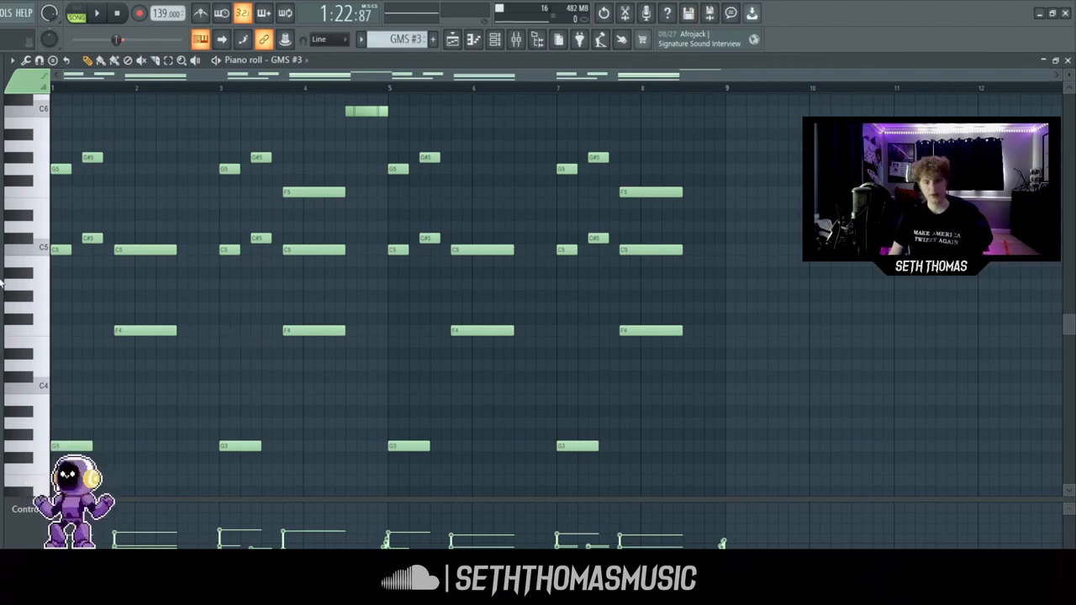
pyautogui.scroll(-4, 252, 369)
pyautogui.scroll(4, 269, 369)
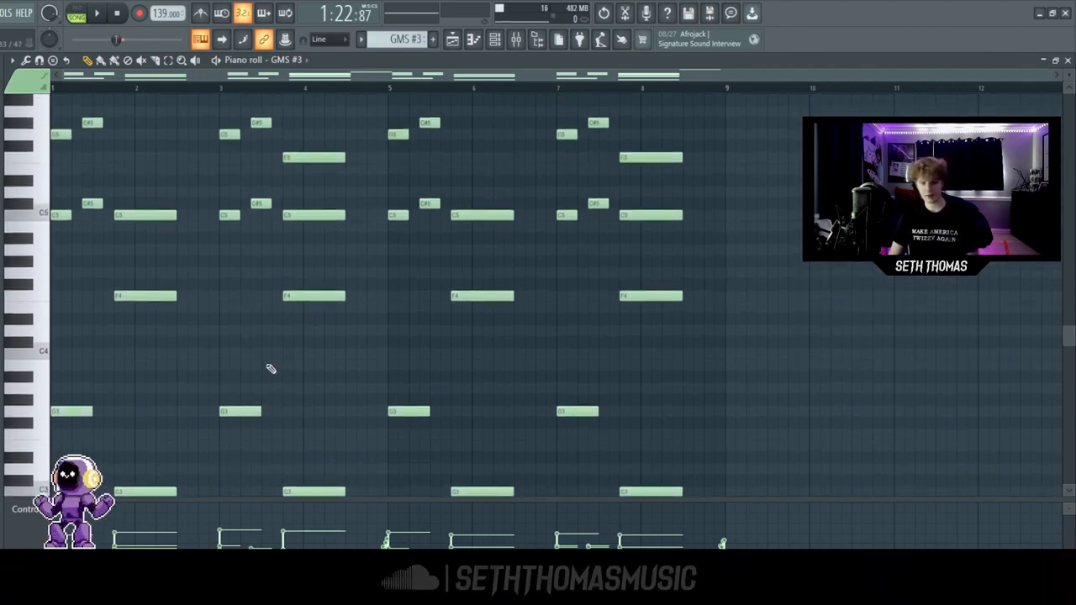
pyautogui.scroll(2, 264, 370)
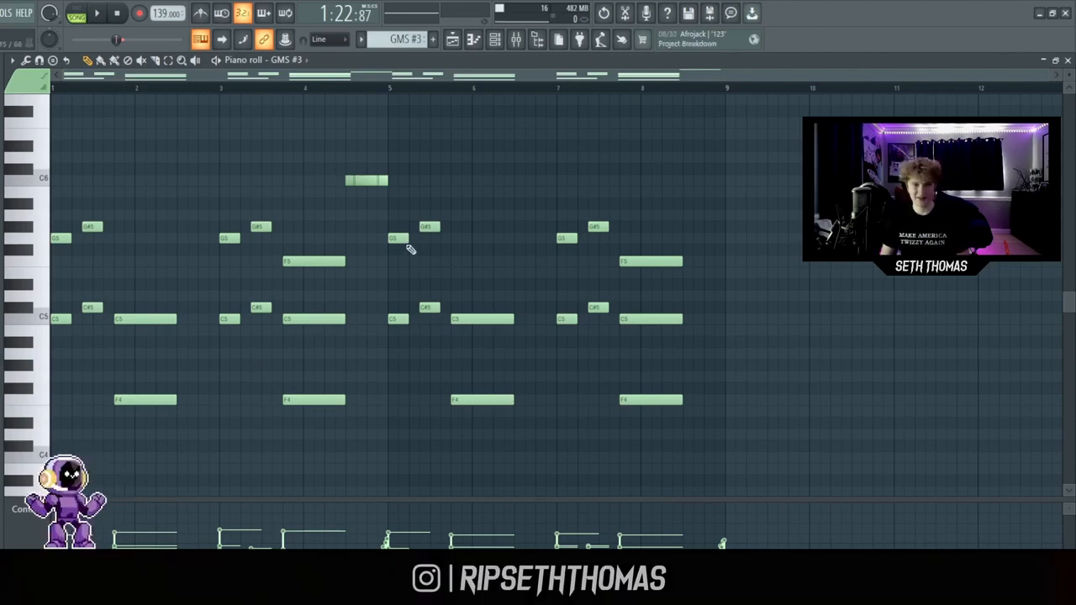
# Step: Inspect the rapid C6 note roll just before bar 5 and the velocities of its notes
pyautogui.scroll(6, 331, 250)
pyautogui.scroll(2, 360, 198)
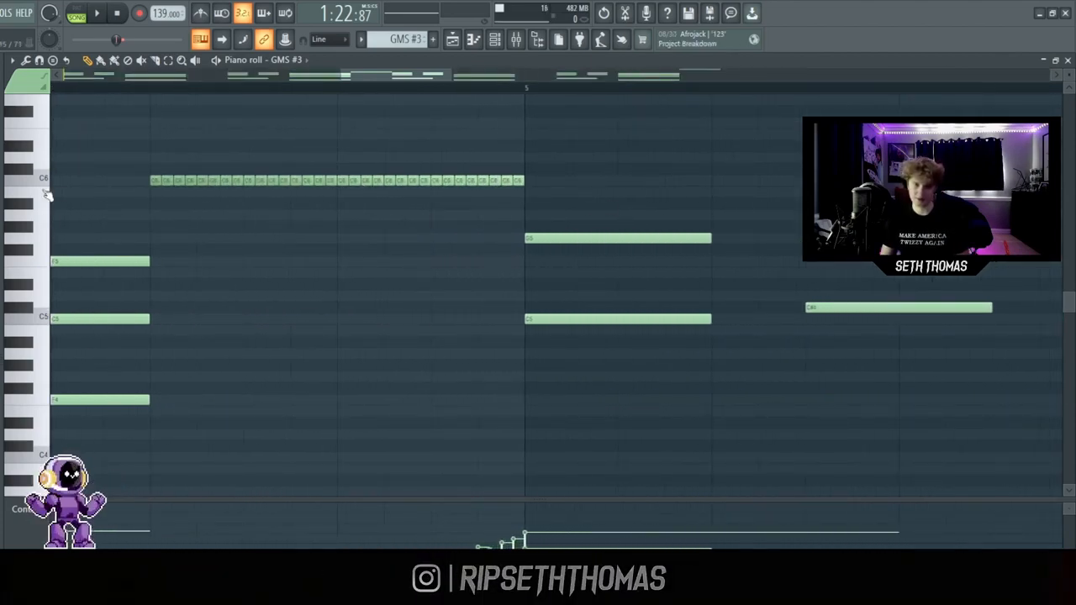
pyautogui.scroll(-5, 505, 211)
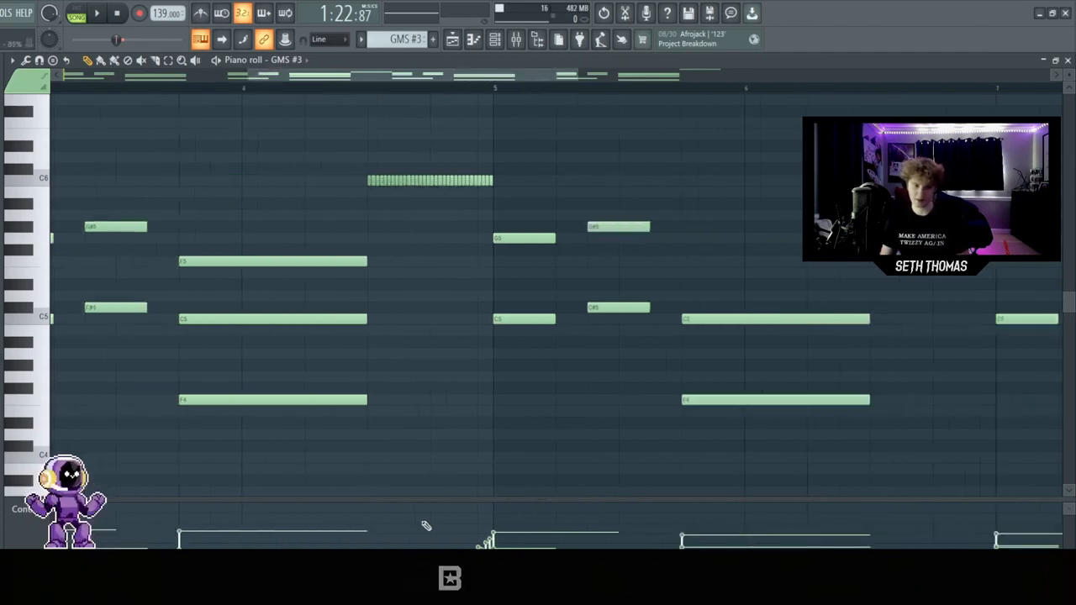
pyautogui.moveTo(452, 498); pyautogui.dragTo(495, 106)
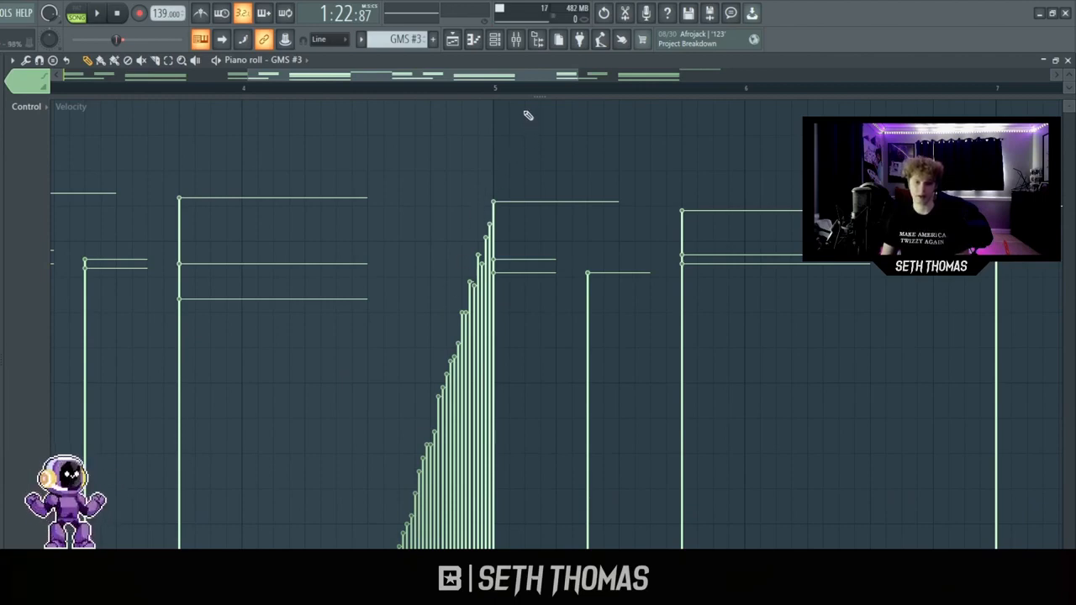
pyautogui.moveTo(535, 97); pyautogui.dragTo(496, 517)
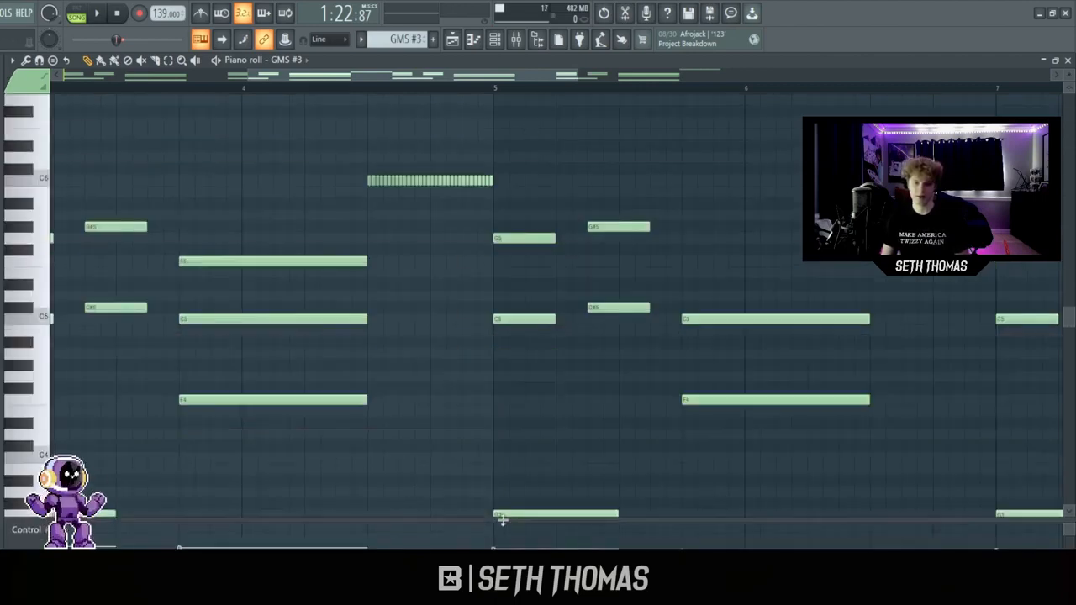
# Step: Compare the C7 note roll at the end of bar 8 with the C6 roll and the chords below
pyautogui.scroll(-4, 373, 340)
pyautogui.scroll(4, 485, 203)
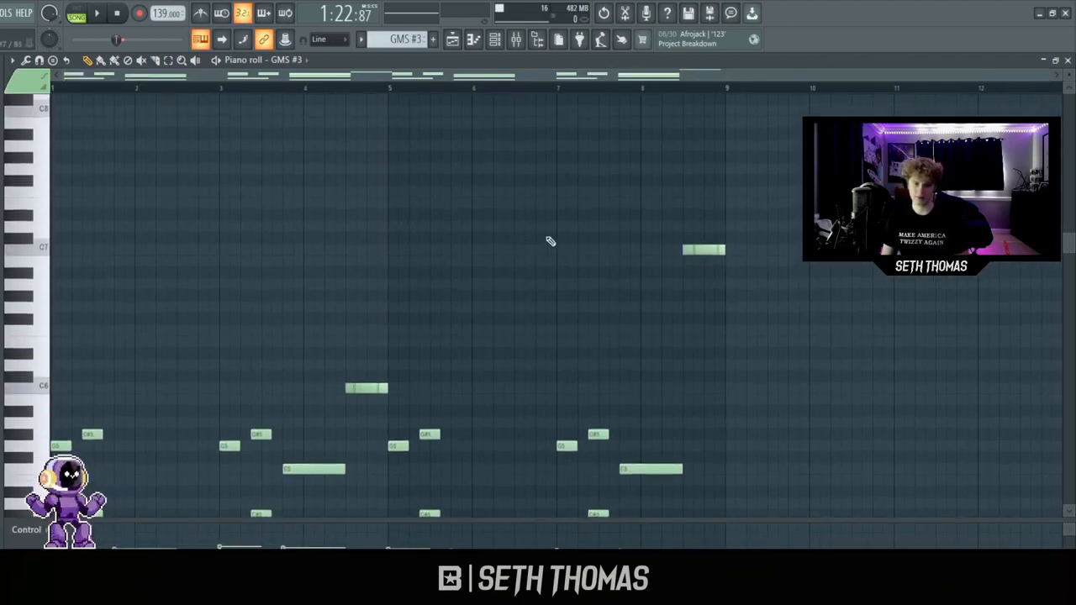
pyautogui.scroll(-3, 412, 305)
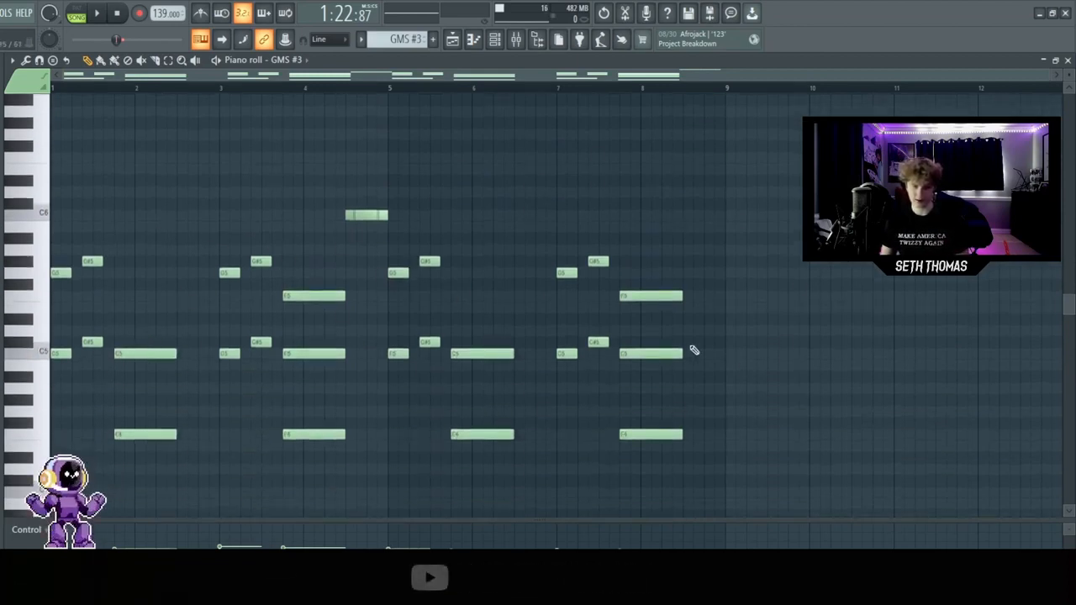
pyautogui.scroll(3, 550, 268)
pyautogui.moveTo(557, 151); pyautogui.dragTo(732, 252)
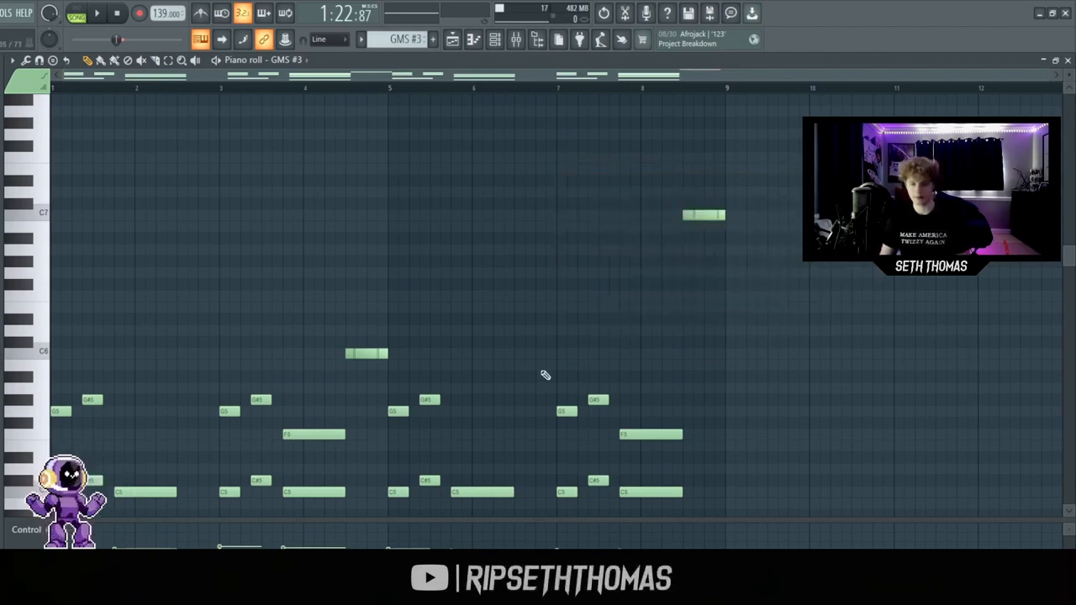
pyautogui.scroll(-3, 506, 373)
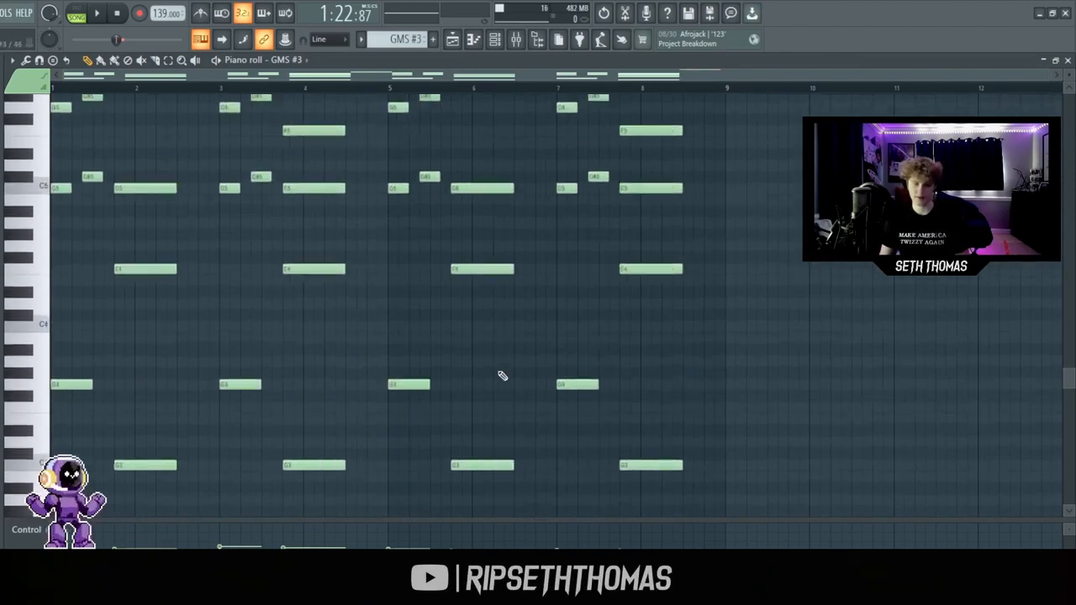
pyautogui.scroll(2, 502, 376)
# Step: Play back the soloed GMS #3 pattern with its whole note range in view
pyautogui.moveTo(1069, 76); pyautogui.dragTo(1068, 85)
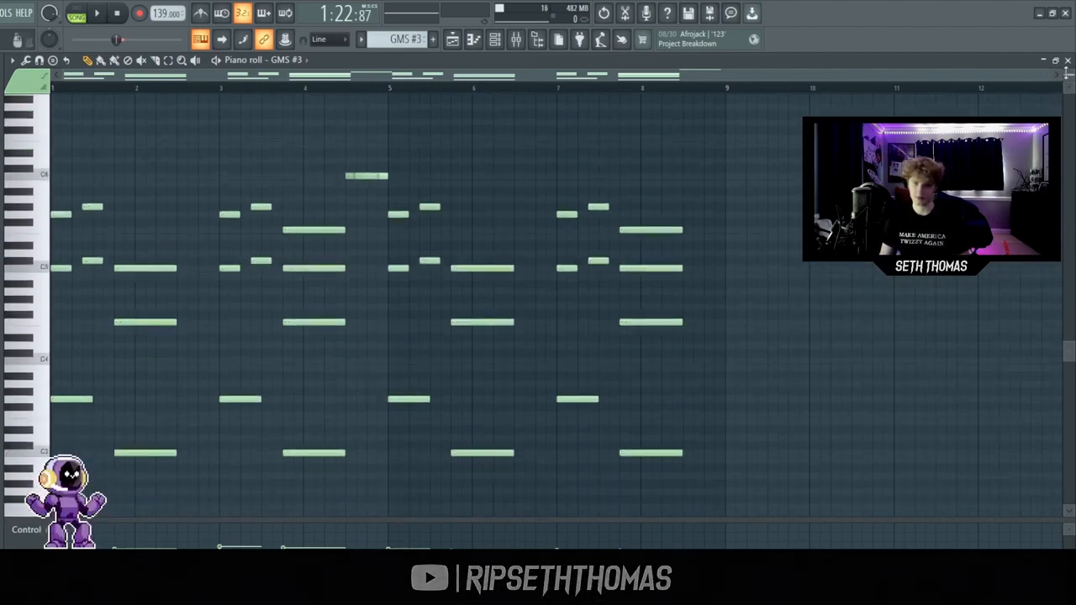
pyautogui.scroll(-1, 506, 269)
pyautogui.scroll(1, 506, 244)
pyautogui.press('space')
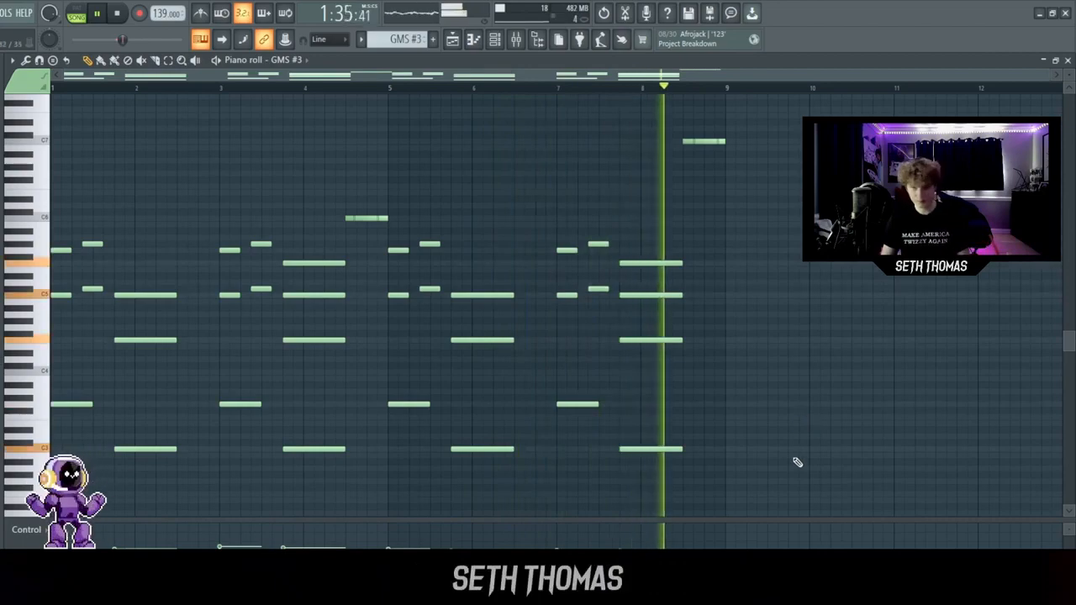
pyautogui.press('space')
pyautogui.moveTo(1069, 75); pyautogui.dragTo(968, 77)
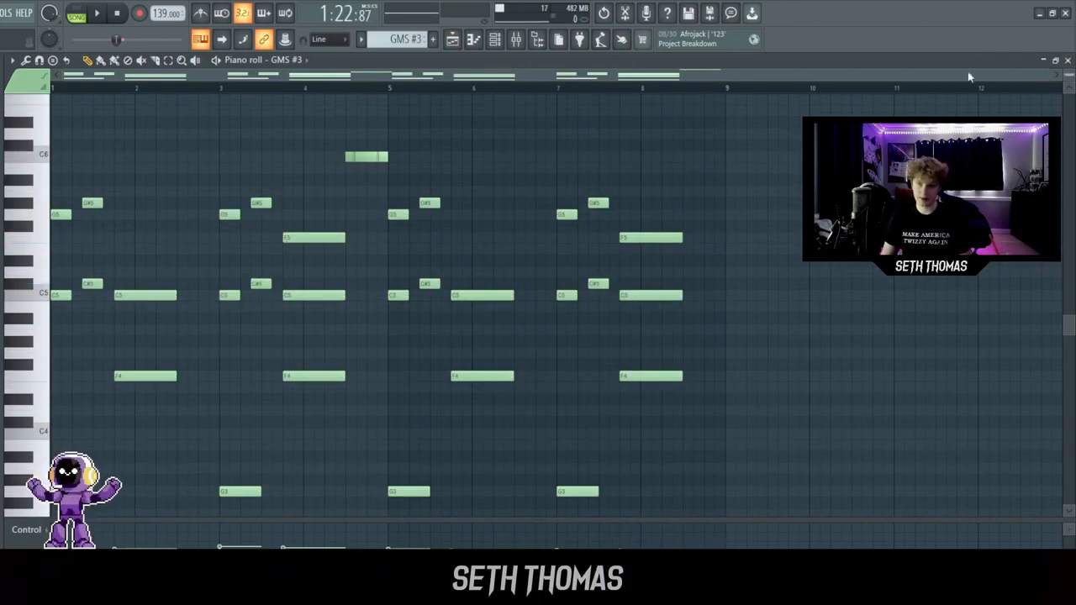
# Step: Solo Track 1 in the playlist and open its GMS pattern in the piano roll
pyautogui.click(453, 42)
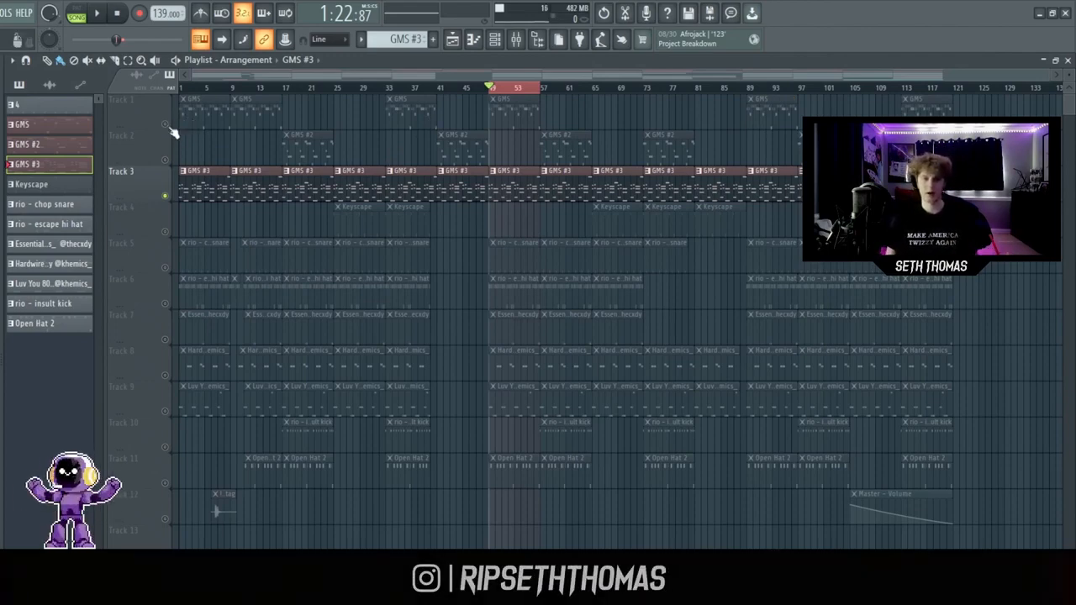
pyautogui.scroll(3, 486, 183)
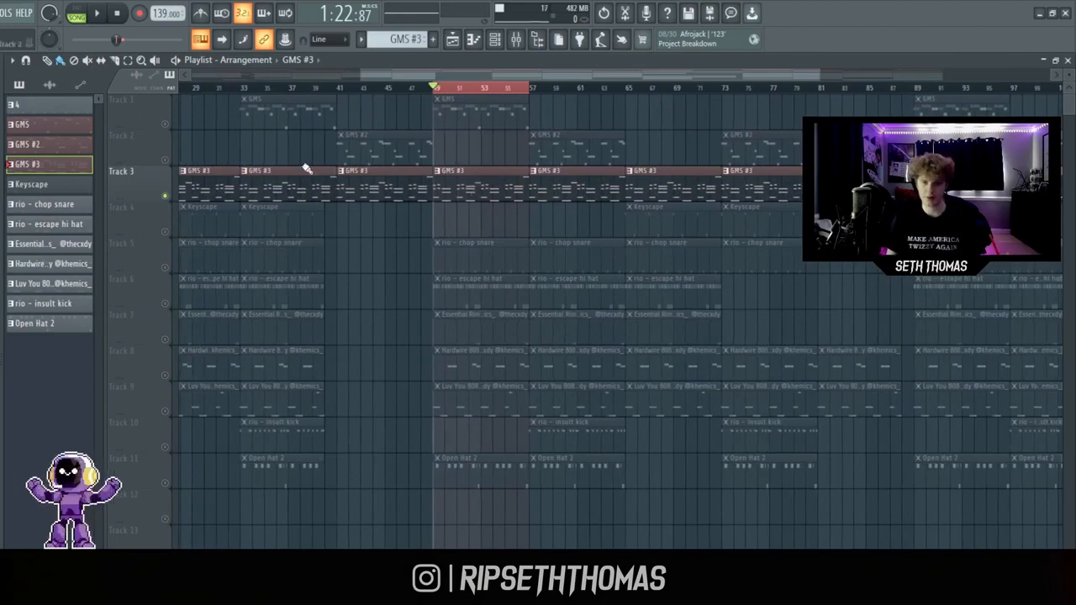
pyautogui.doubleClick(477, 125)
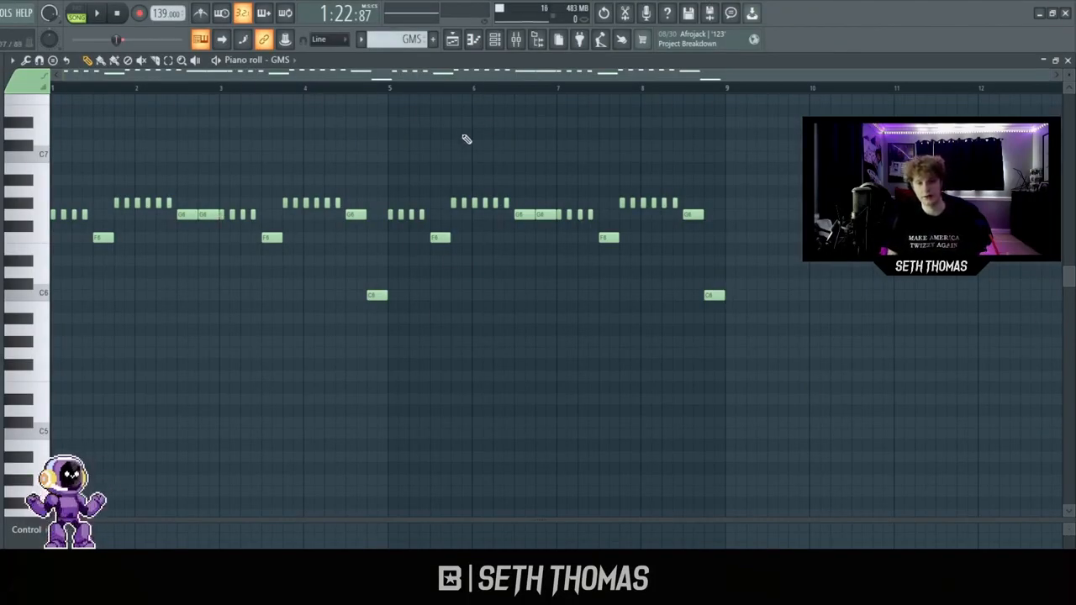
pyautogui.click(452, 40)
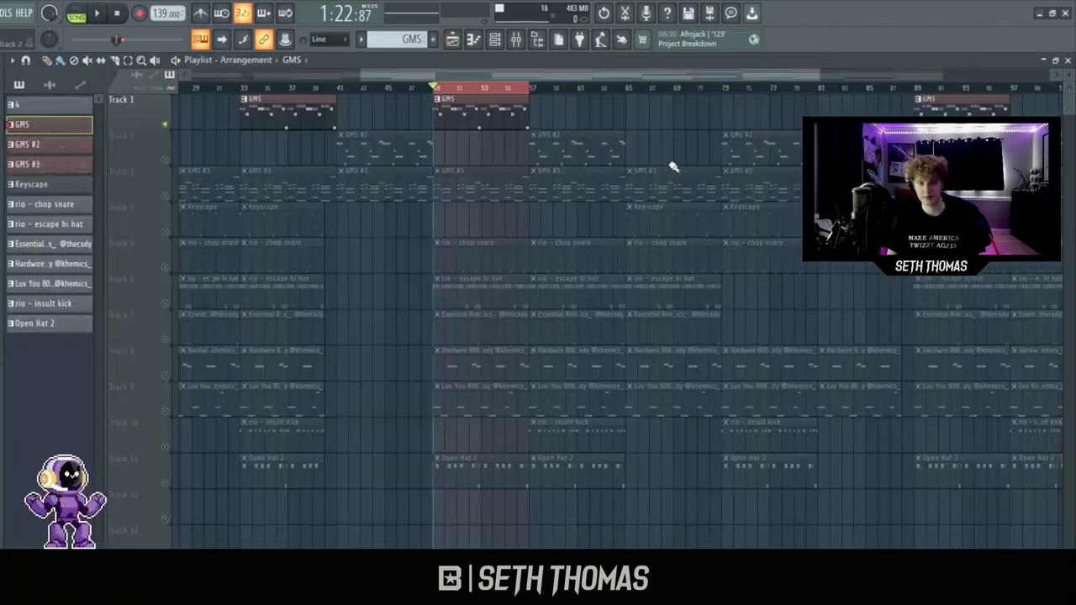
pyautogui.click(165, 196)
pyautogui.click(164, 159)
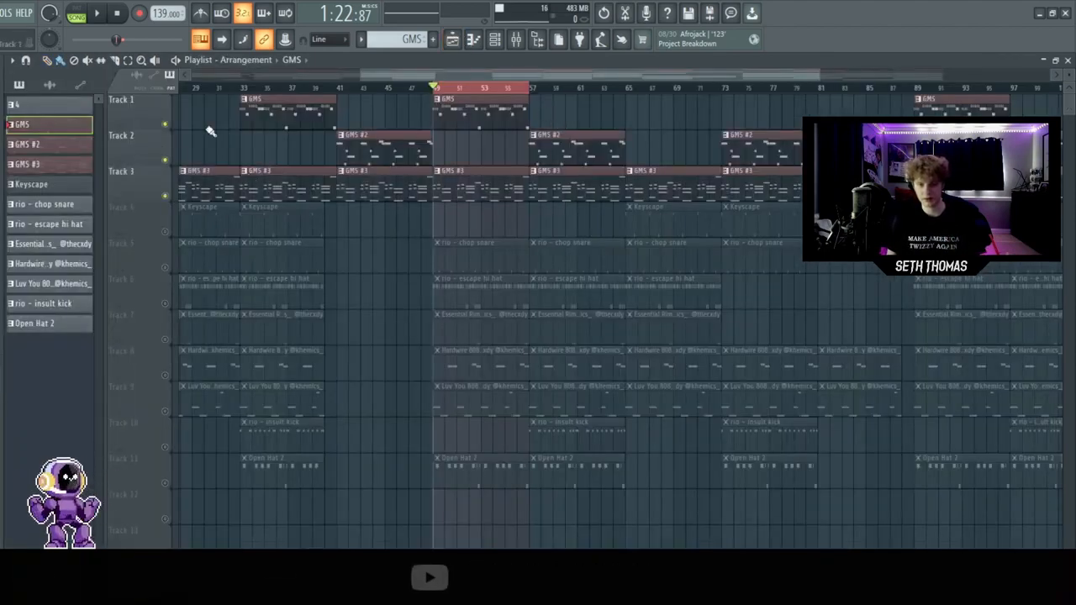
pyautogui.click(165, 160)
pyautogui.click(164, 195)
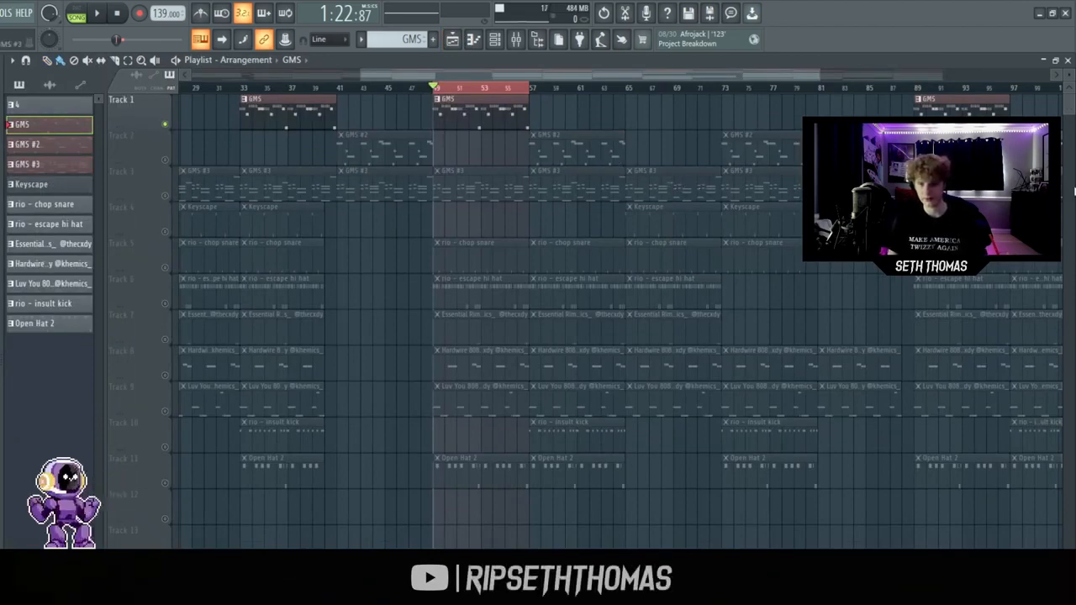
# Step: Reopen the GMS clip at bar 49 in the piano roll and examine its melody notes and velocities
pyautogui.scroll(-4, 495, 171)
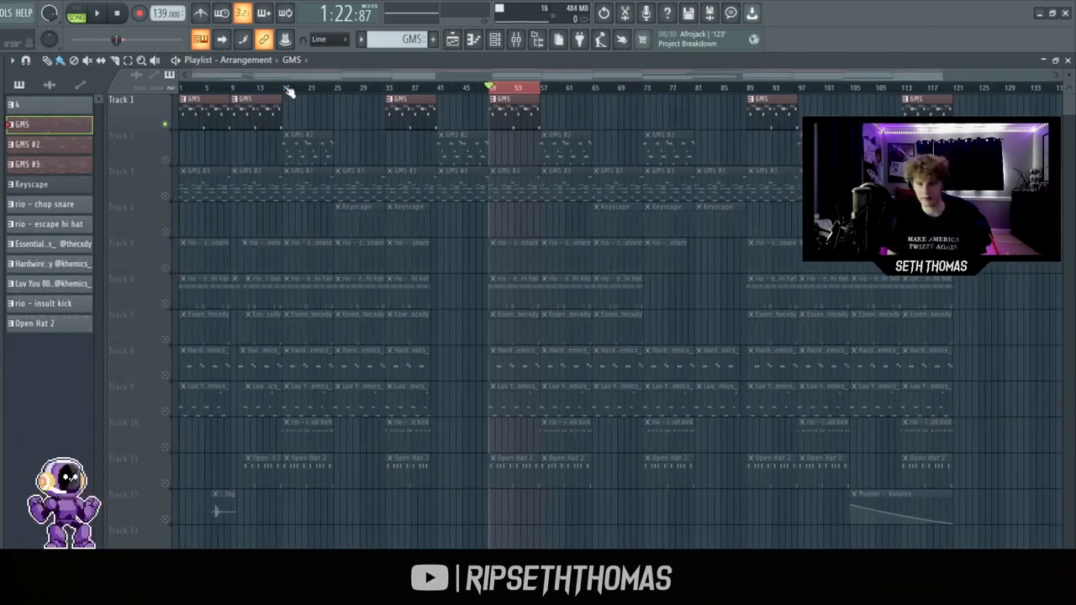
pyautogui.scroll(4, 444, 125)
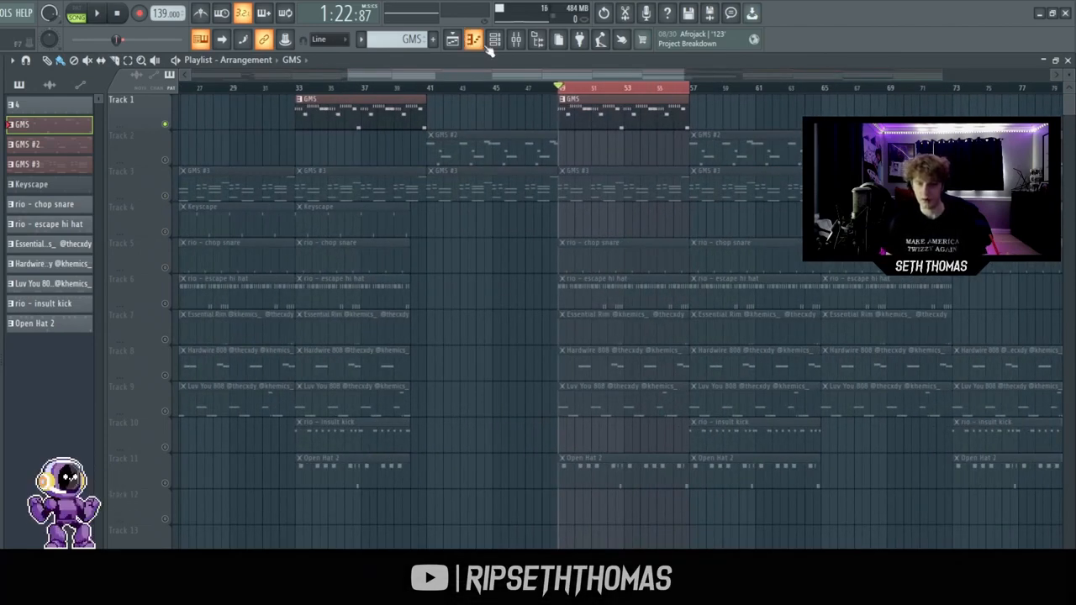
pyautogui.doubleClick(569, 98)
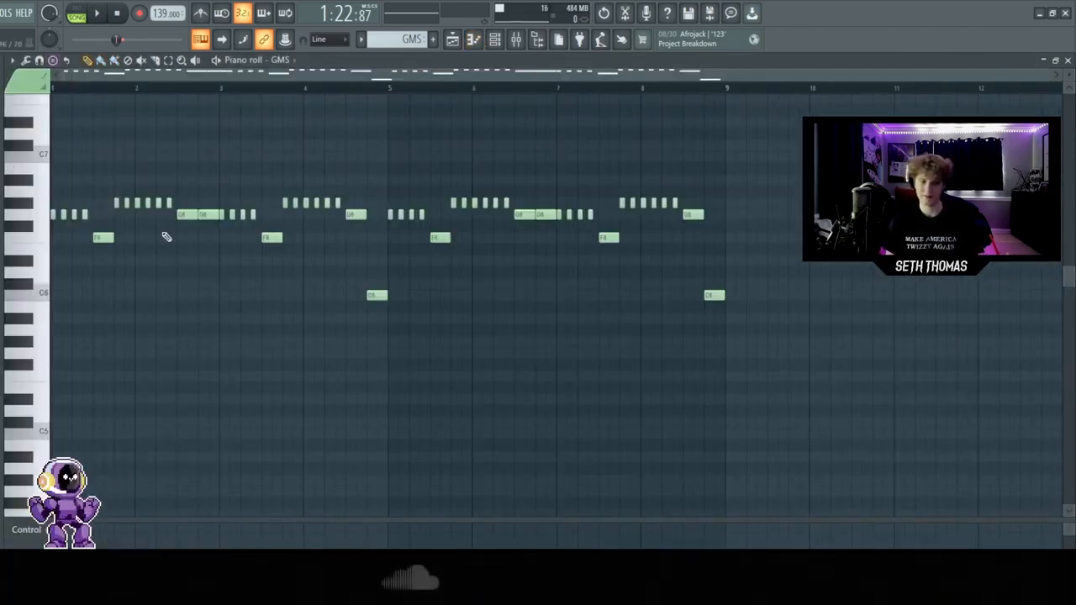
pyautogui.moveTo(467, 522); pyautogui.dragTo(475, 133)
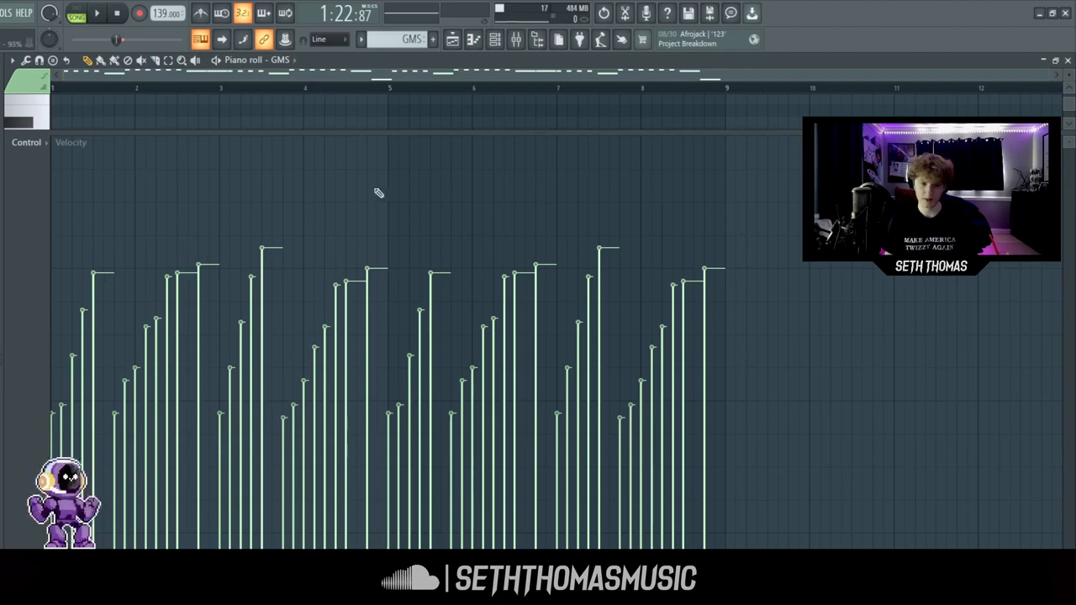
pyautogui.moveTo(482, 132); pyautogui.dragTo(543, 485)
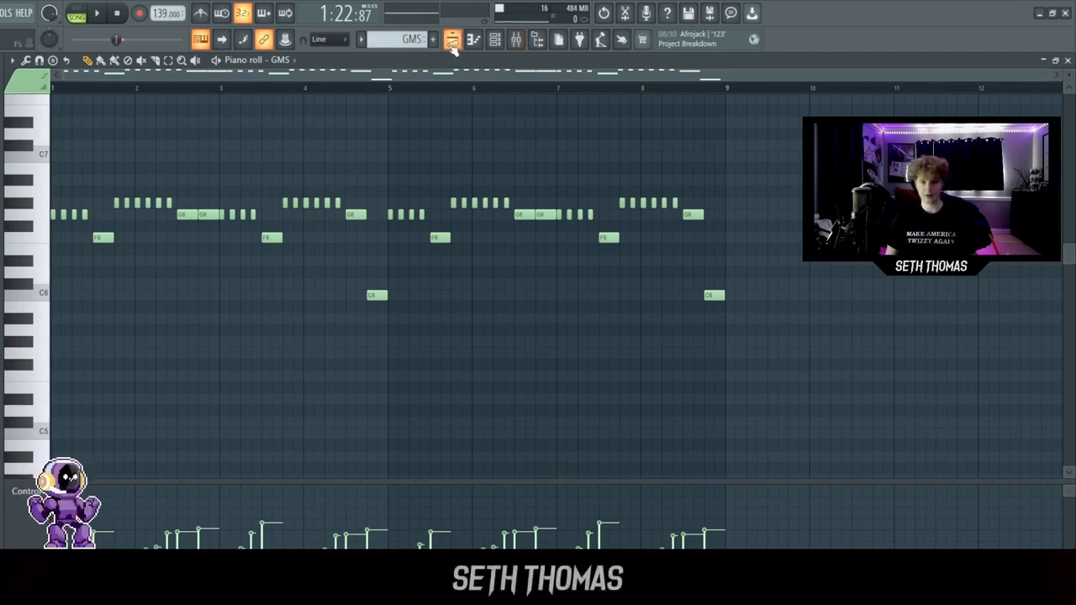
# Step: Play back the GMS melody on its own and return to the playlist
pyautogui.press('space')
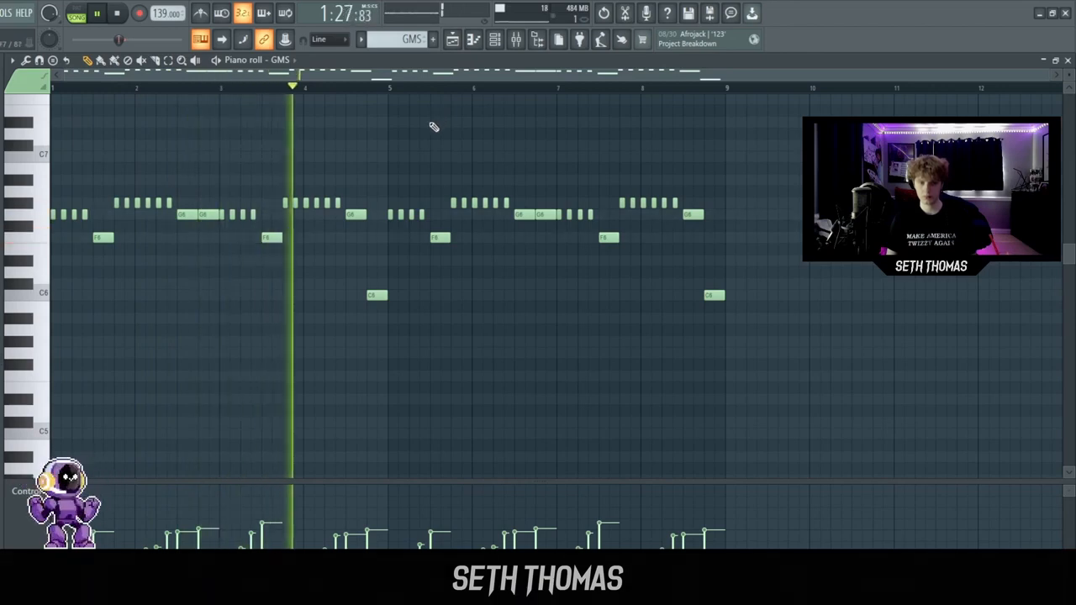
pyautogui.press('space')
pyautogui.press('F5')
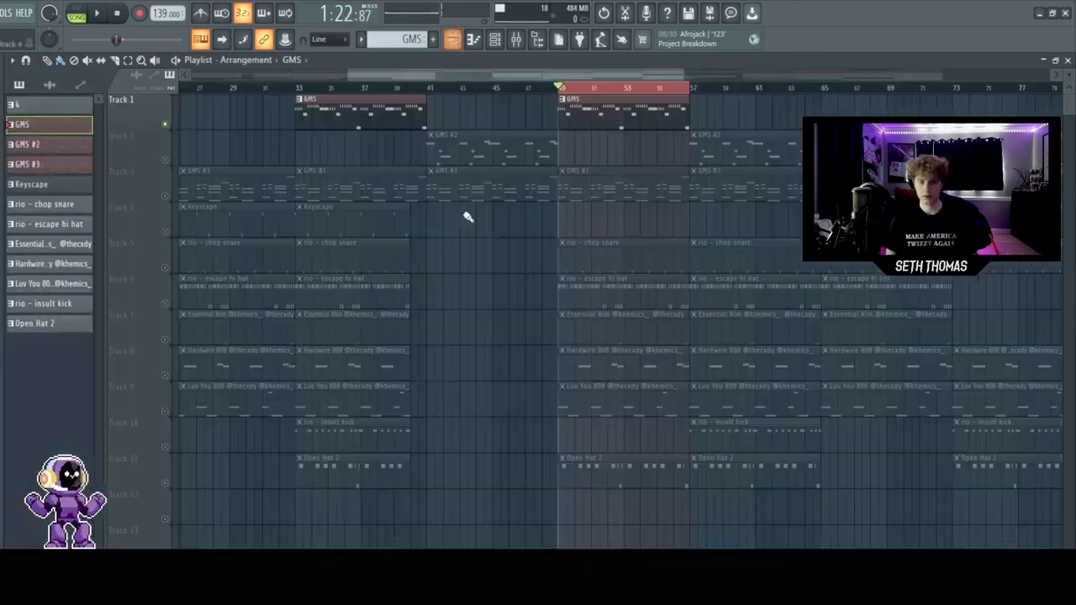
# Step: Unmute Track 3 and play the GMS #3 chords together with the Track 1 melody from bar 49
pyautogui.click(164, 196)
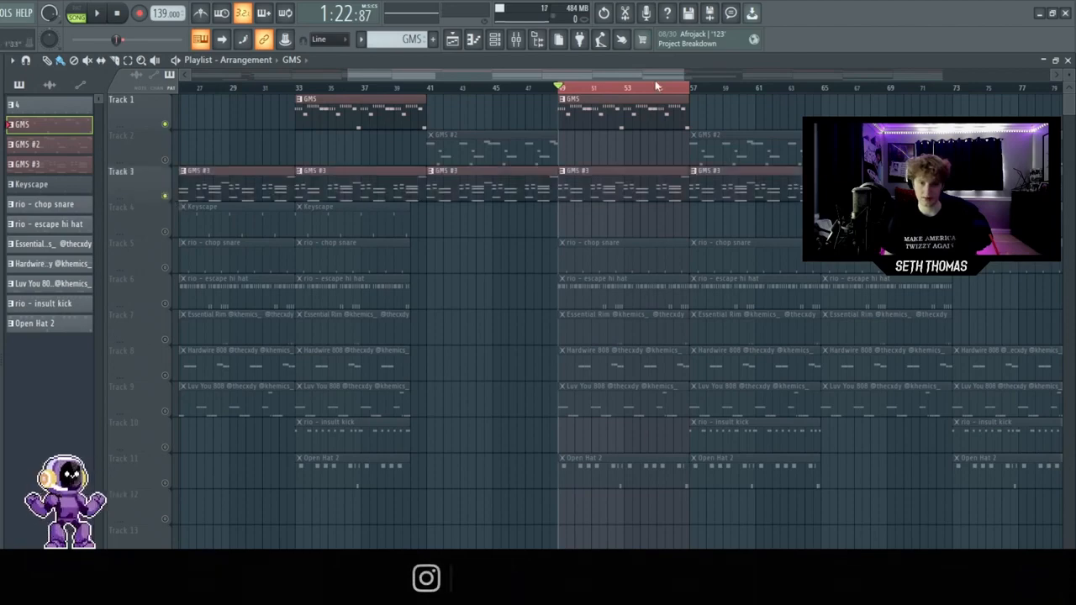
pyautogui.moveTo(660, 75); pyautogui.dragTo(754, 95)
pyautogui.press('space')
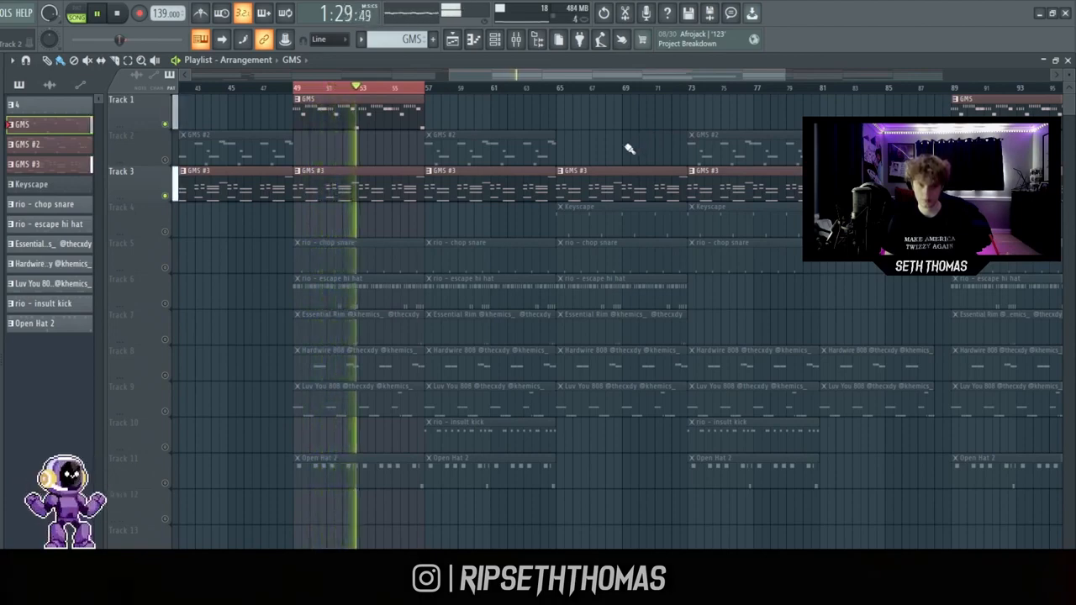
# Step: Stop playback, solo Track 2 in the playlist and select bars 57 to 65 as the playback range
pyautogui.press('space')
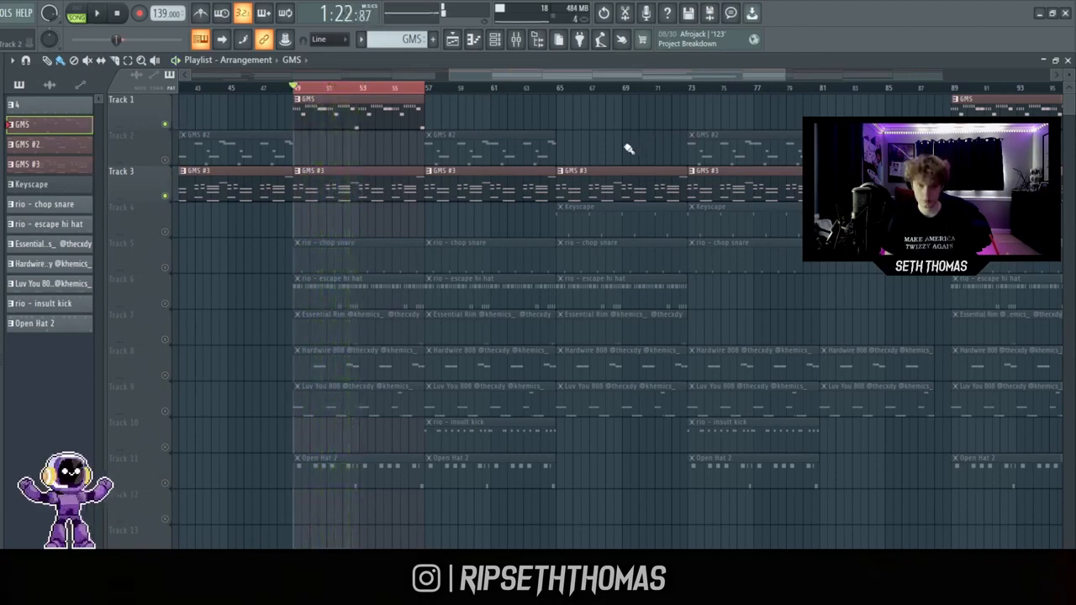
pyautogui.rightClick(165, 197)
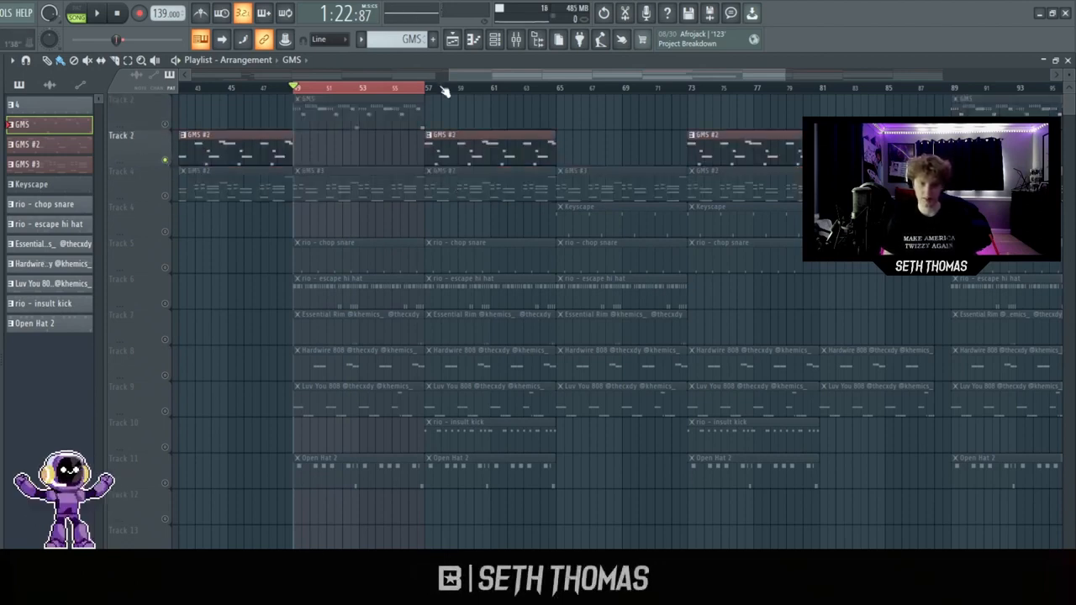
pyautogui.rightClick(441, 87)
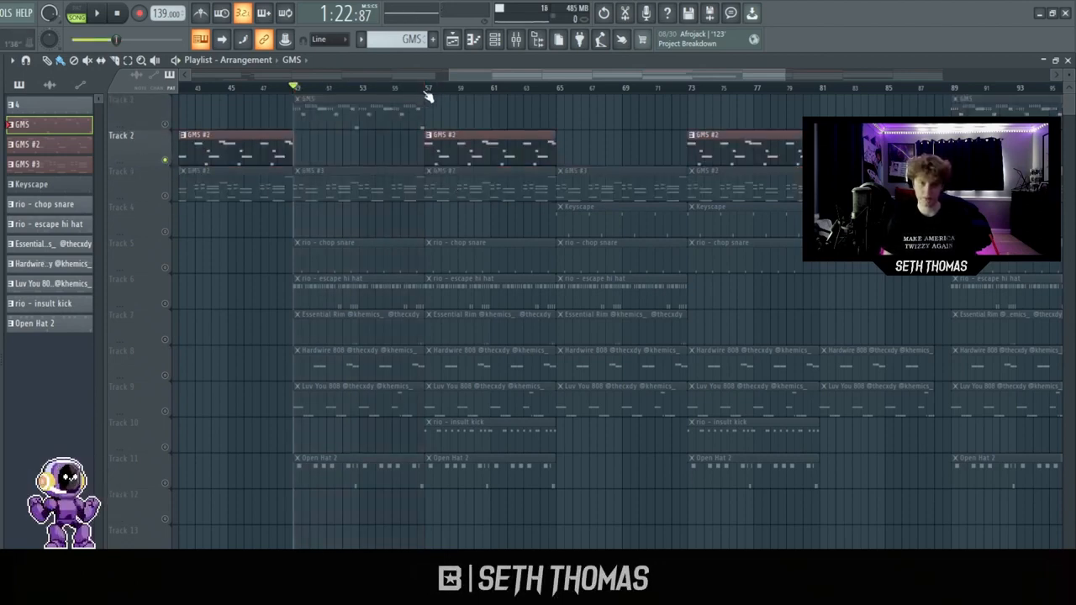
pyautogui.moveTo(429, 93); pyautogui.dragTo(556, 105)
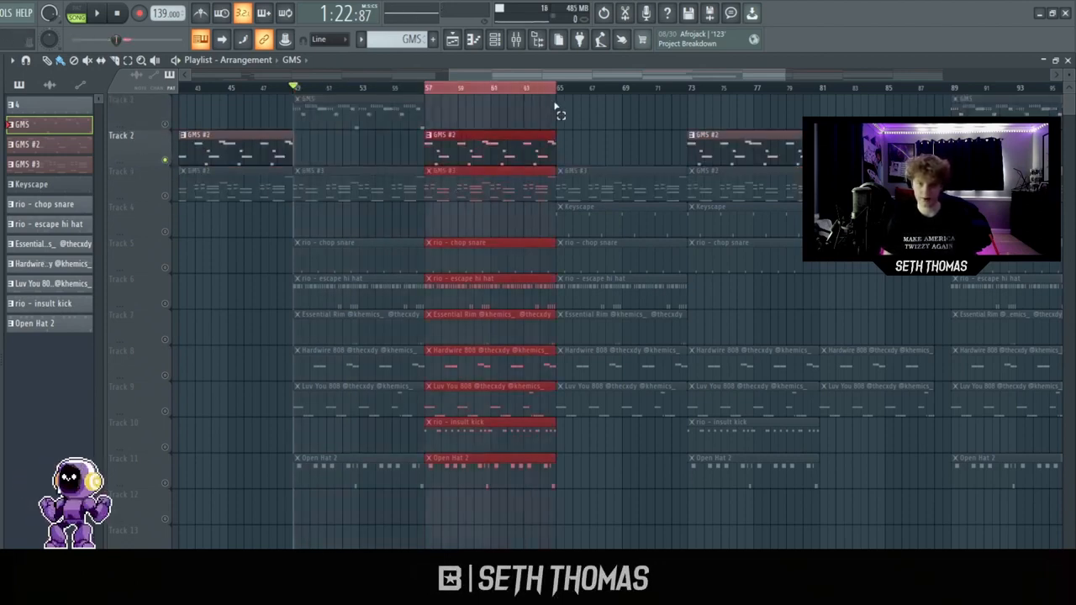
# Step: Open the GMS #2 clip at bar 57 in the piano roll, examine its melody notes and velocities, and return to the playlist
pyautogui.doubleClick(494, 152)
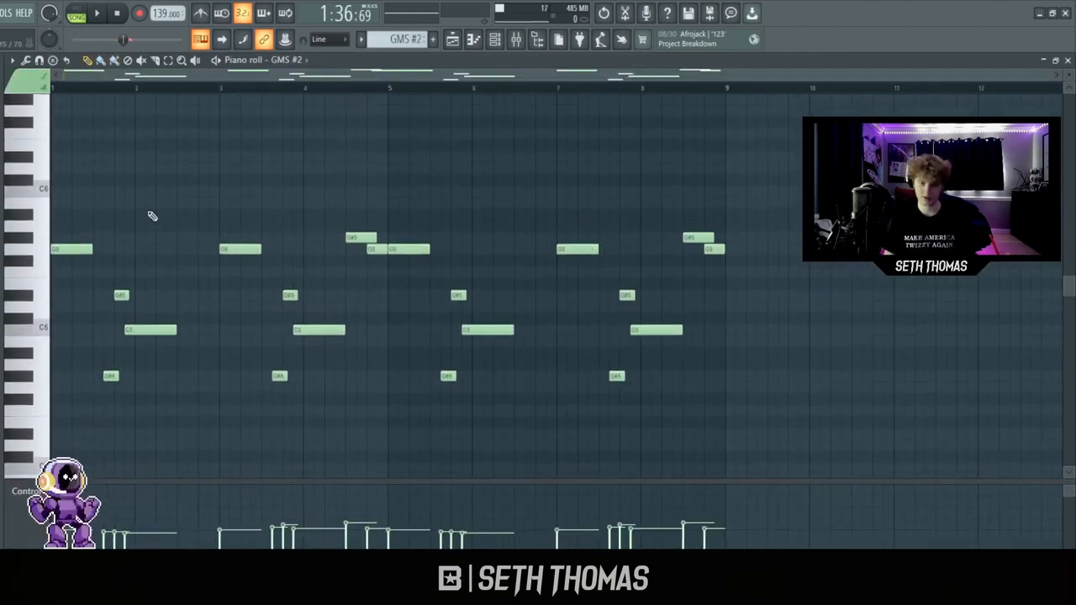
pyautogui.click(452, 39)
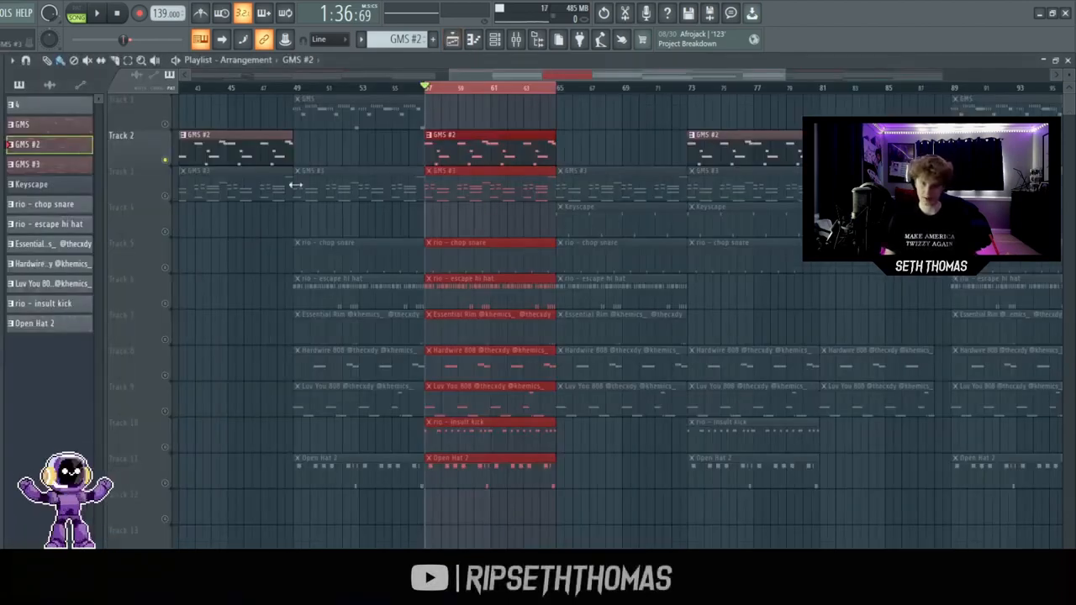
pyautogui.click(474, 40)
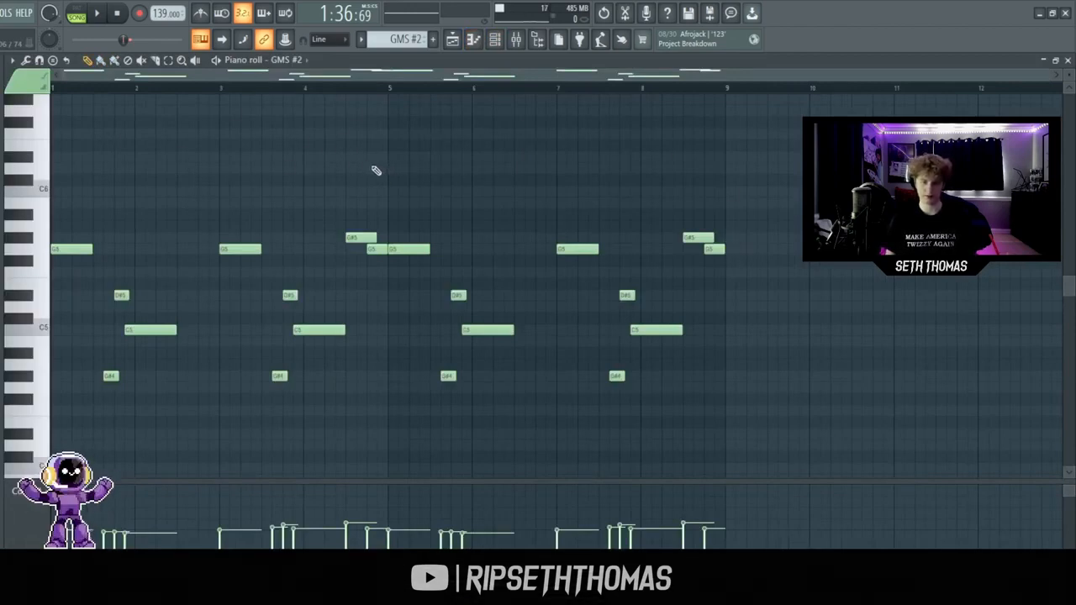
pyautogui.press('space')
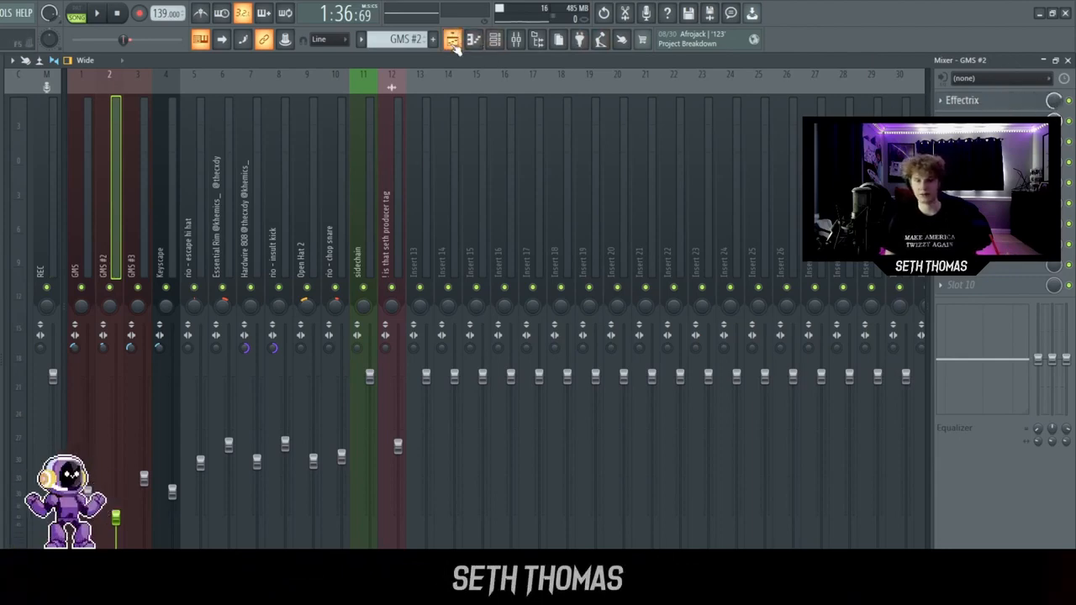
pyautogui.click(454, 42)
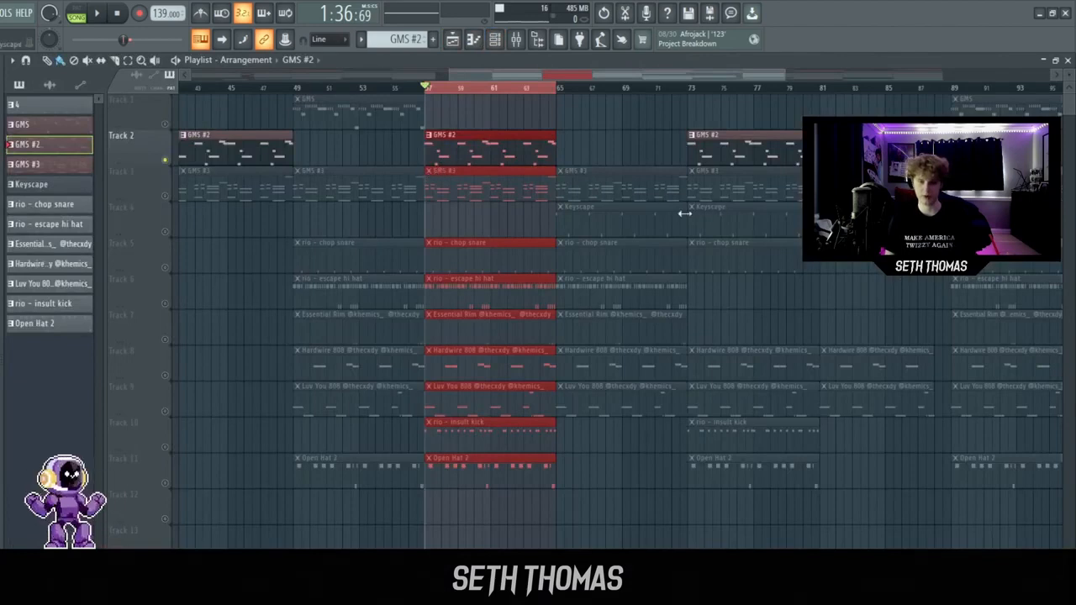
# Step: Unmute Track 3 and play the GMS #3 chords together with the Track 2 melody from bar 57
pyautogui.rightClick(166, 196)
pyautogui.click(166, 160)
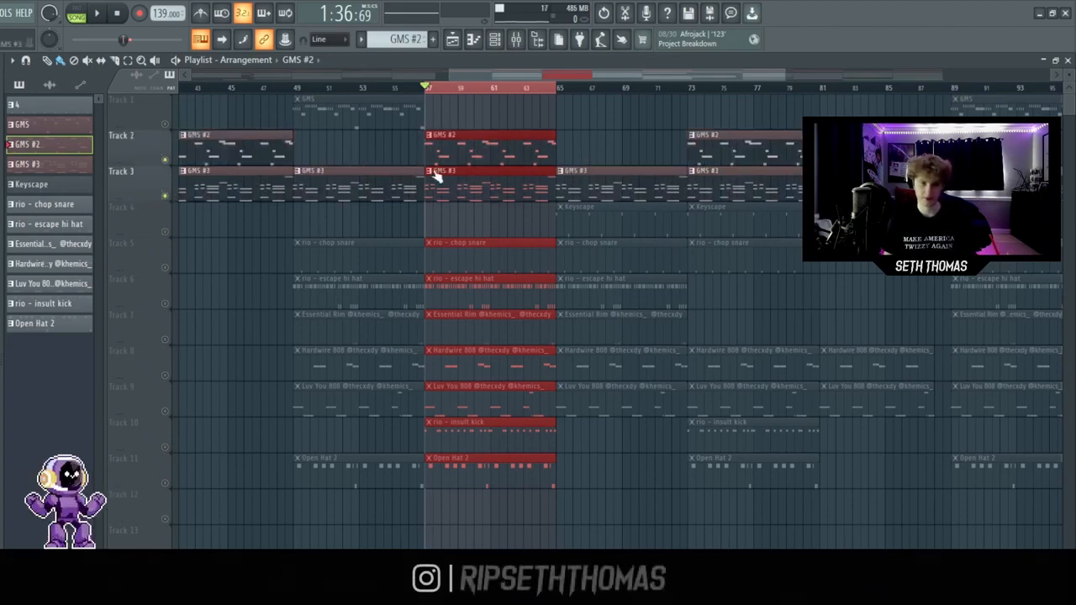
pyautogui.scroll(3, 442, 174)
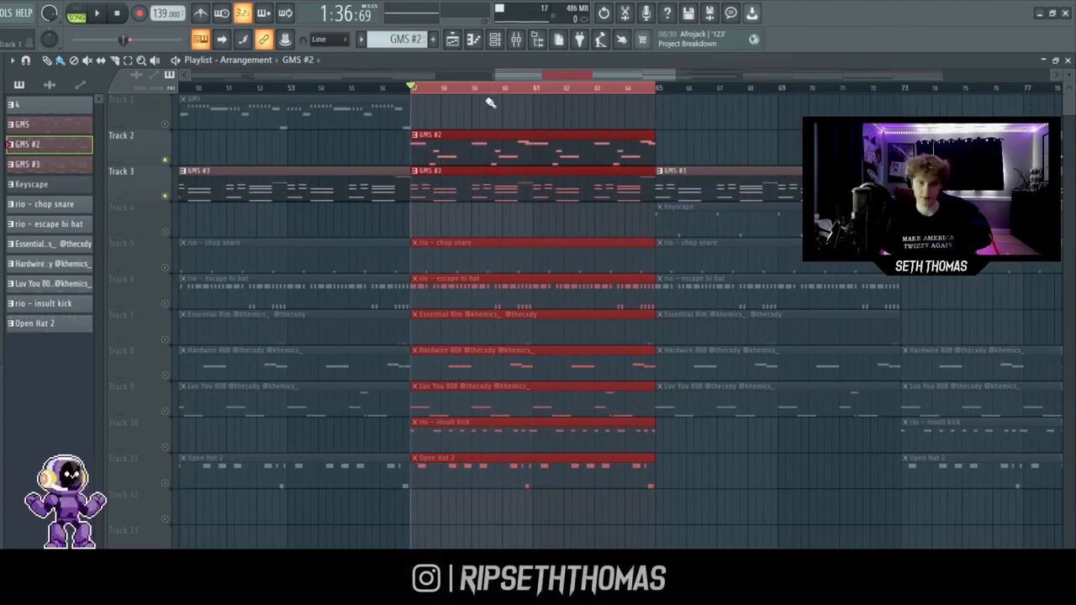
pyautogui.click(411, 87)
pyautogui.press('space')
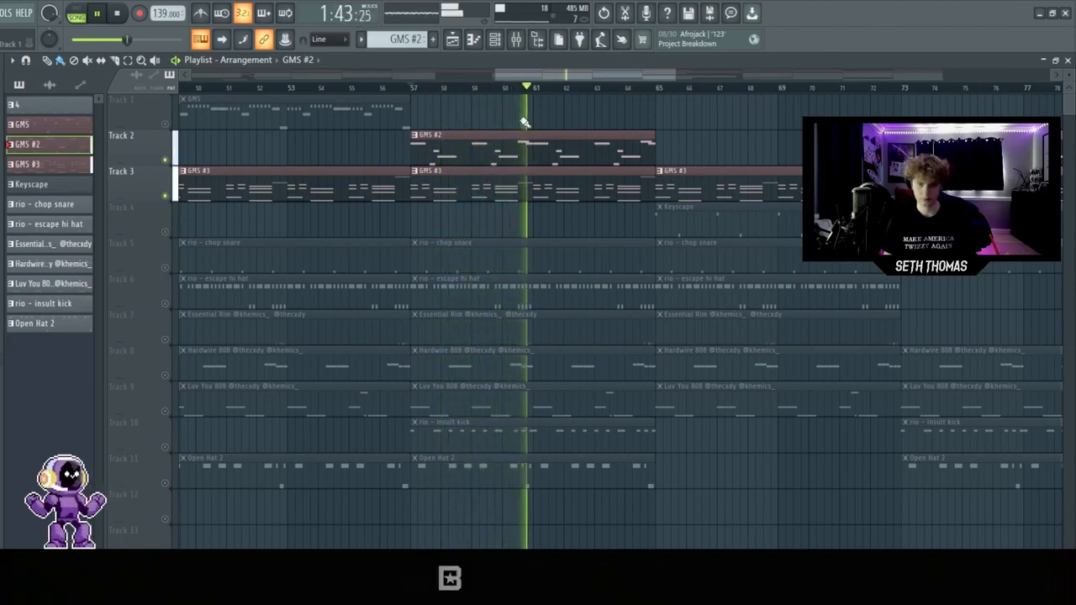
pyautogui.press('space')
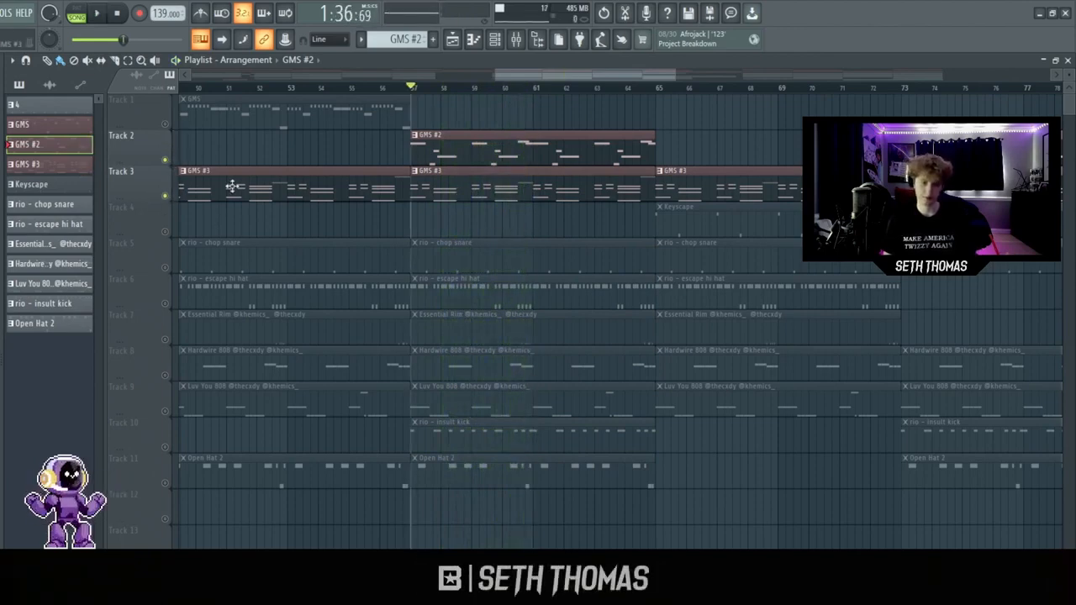
# Step: Solo Track 3 and release the solo so that every playlist track is unmuted
pyautogui.scroll(-3, 481, 190)
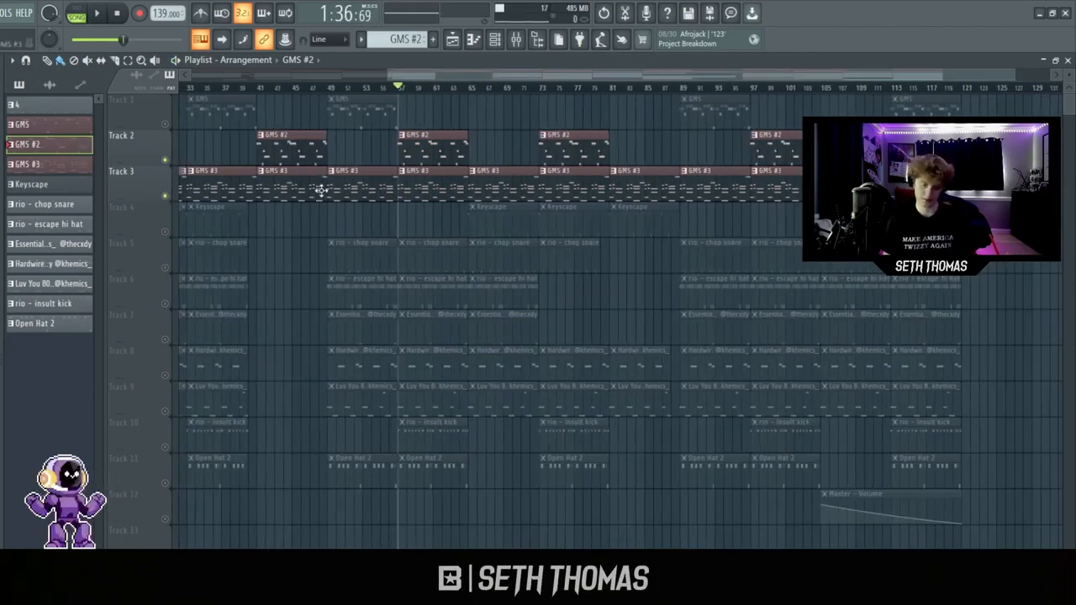
pyautogui.rightClick(165, 197)
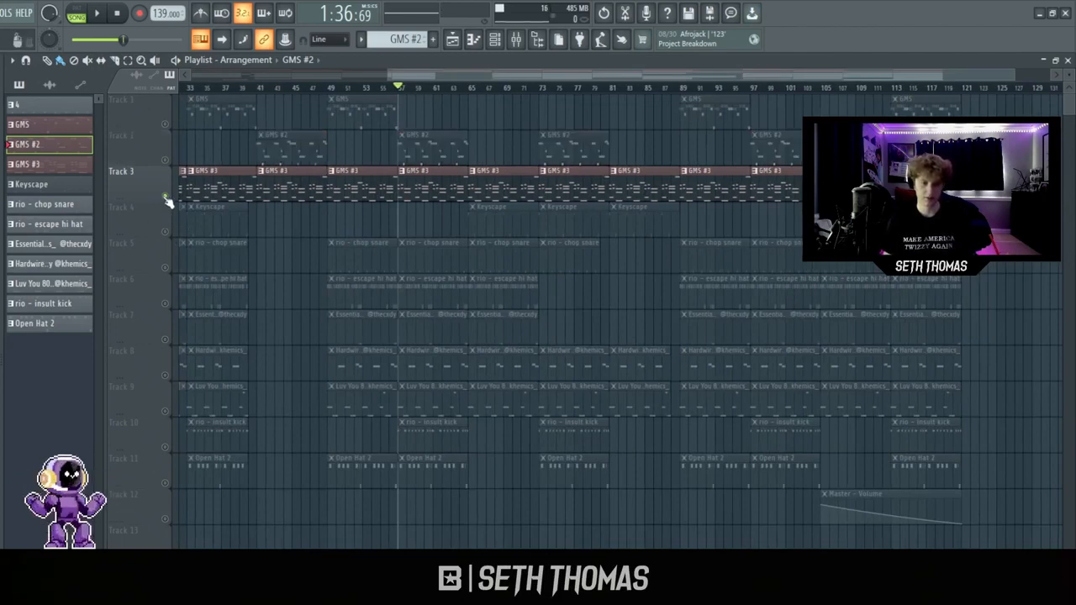
pyautogui.rightClick(168, 197)
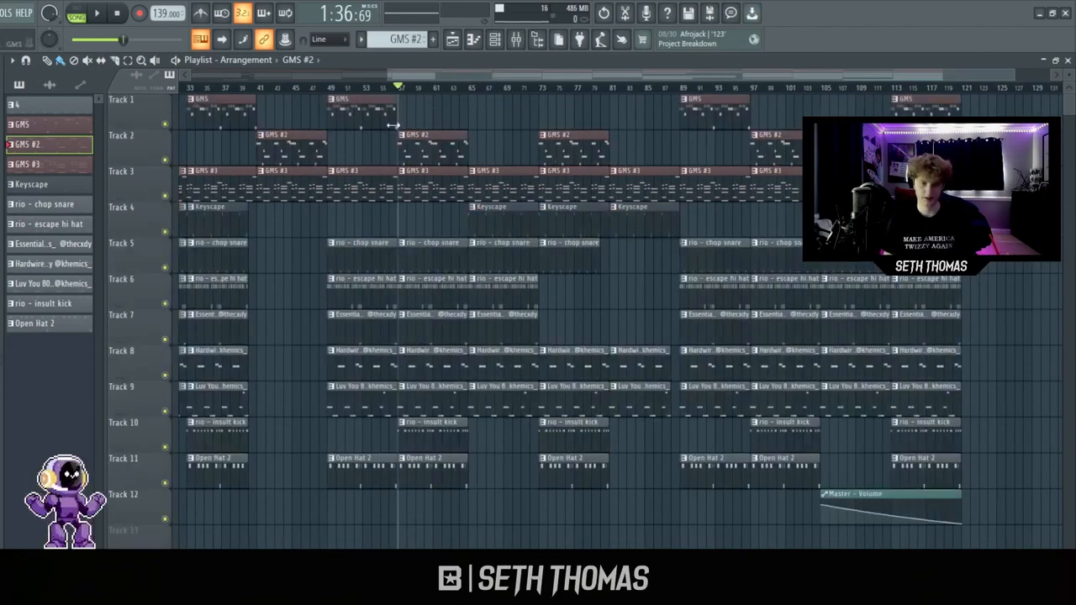
# Step: Solo Track 4 and place the playhead at bar 65, where its Keyscape clip starts
pyautogui.scroll(-2, 593, 149)
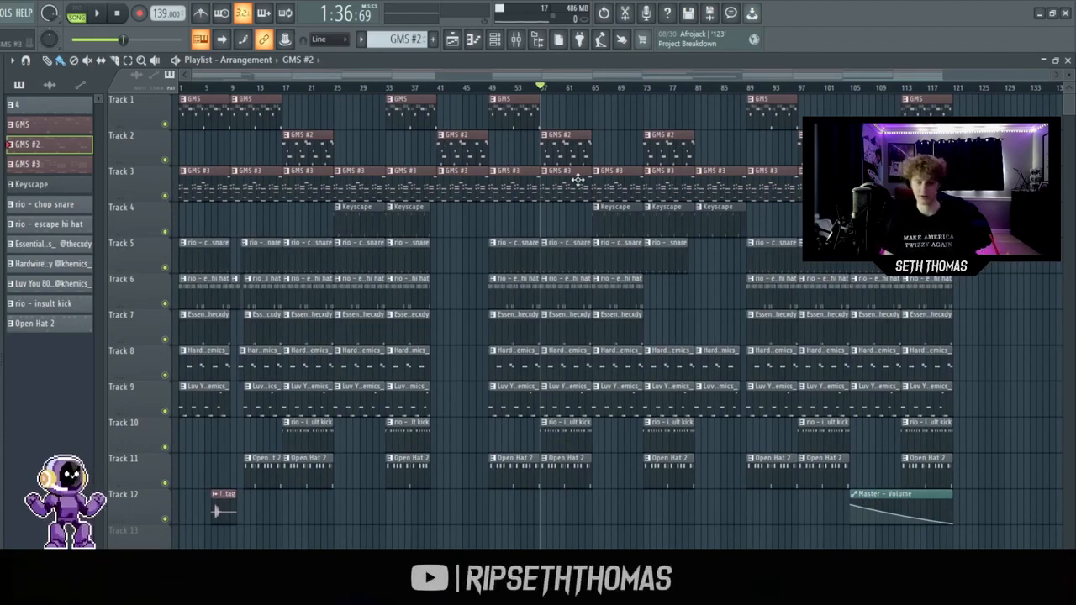
pyautogui.scroll(3, 656, 222)
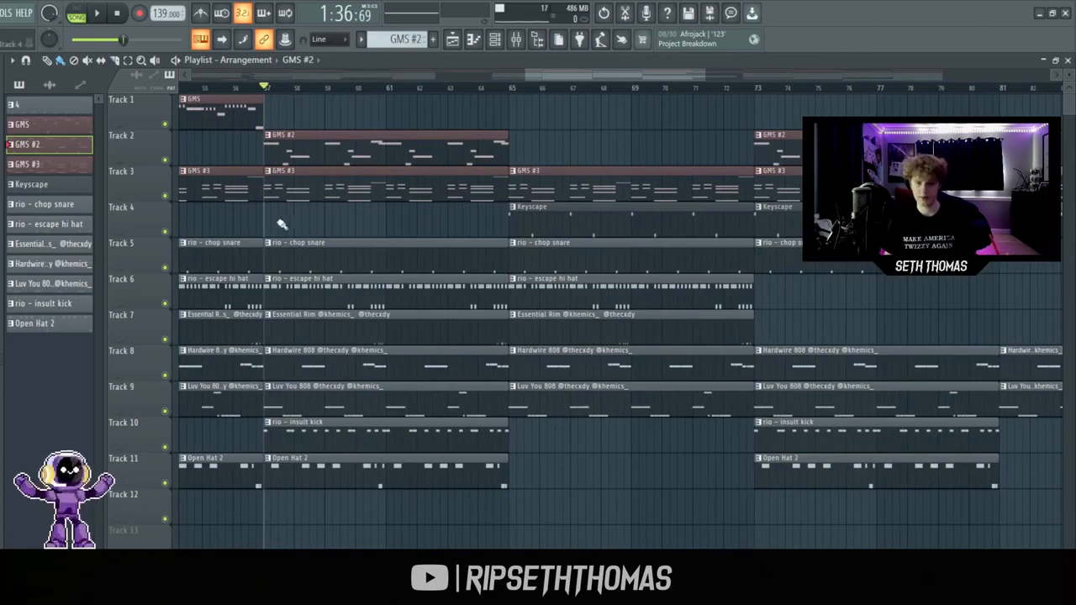
pyautogui.keyDown('ctrl'); pyautogui.click(165, 232); pyautogui.keyUp('ctrl')
pyautogui.scroll(-4, 428, 255)
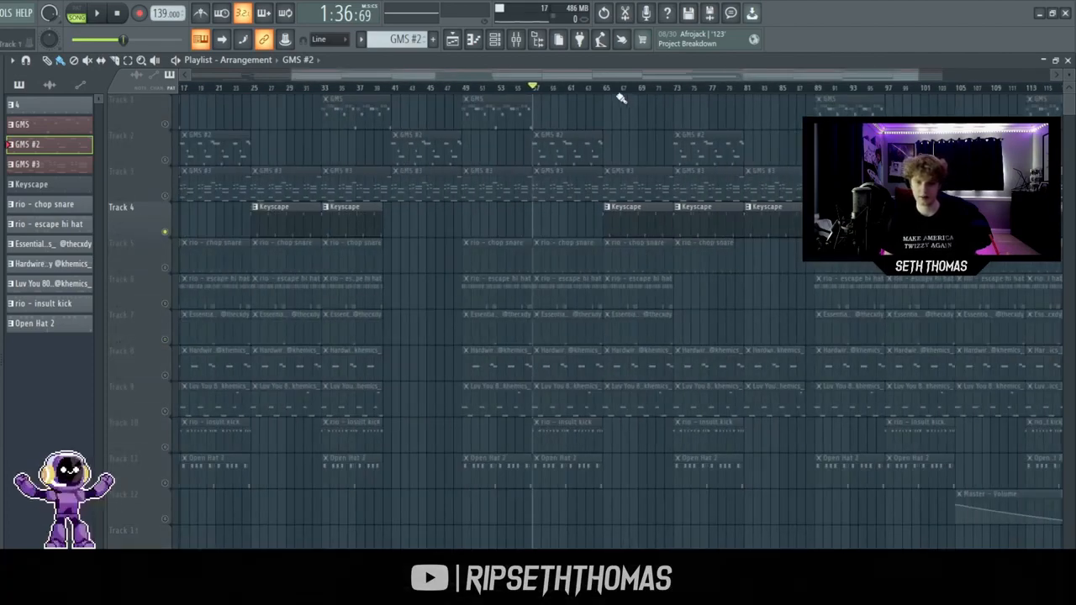
pyautogui.click(604, 89)
pyautogui.scroll(3, 664, 250)
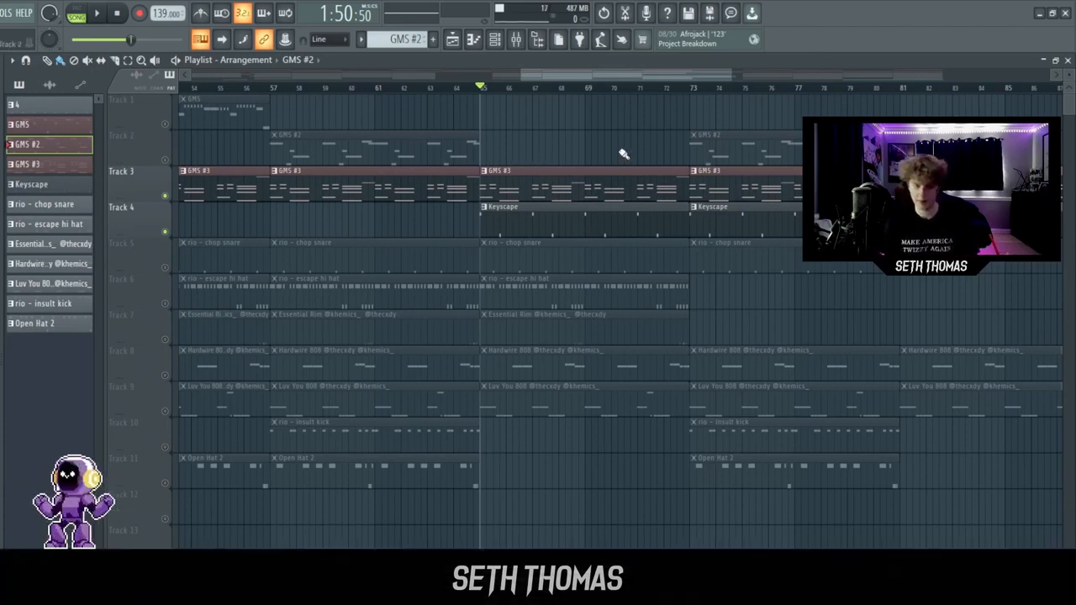
# Step: Return to Track 4 alone and examine the notes of its Keyscape clip in the playlist
pyautogui.keyDown('ctrl'); pyautogui.click(165, 230); pyautogui.keyUp('ctrl')
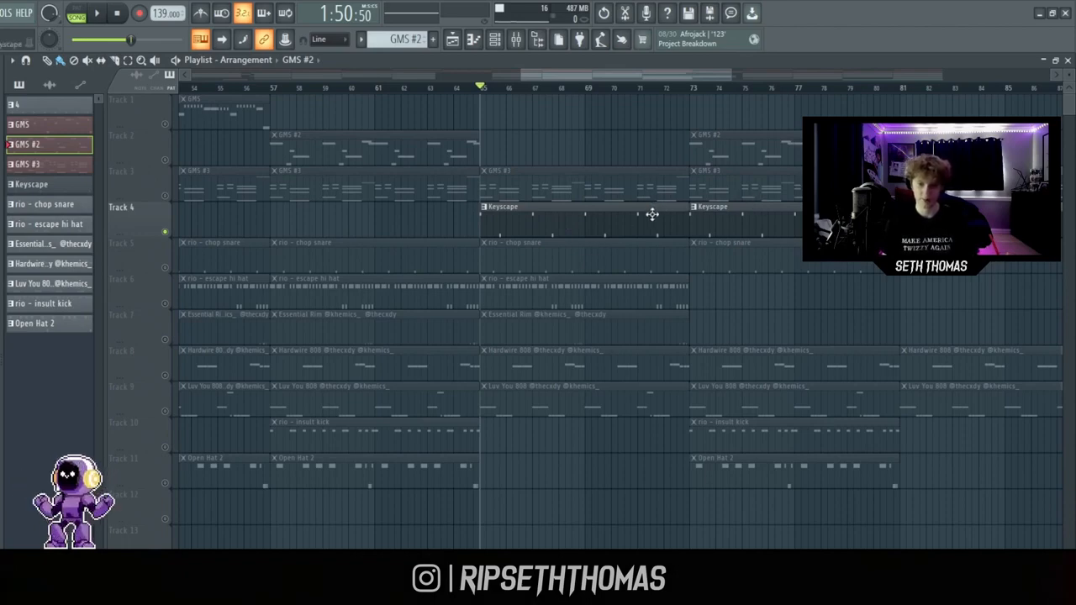
pyautogui.scroll(3, 652, 213)
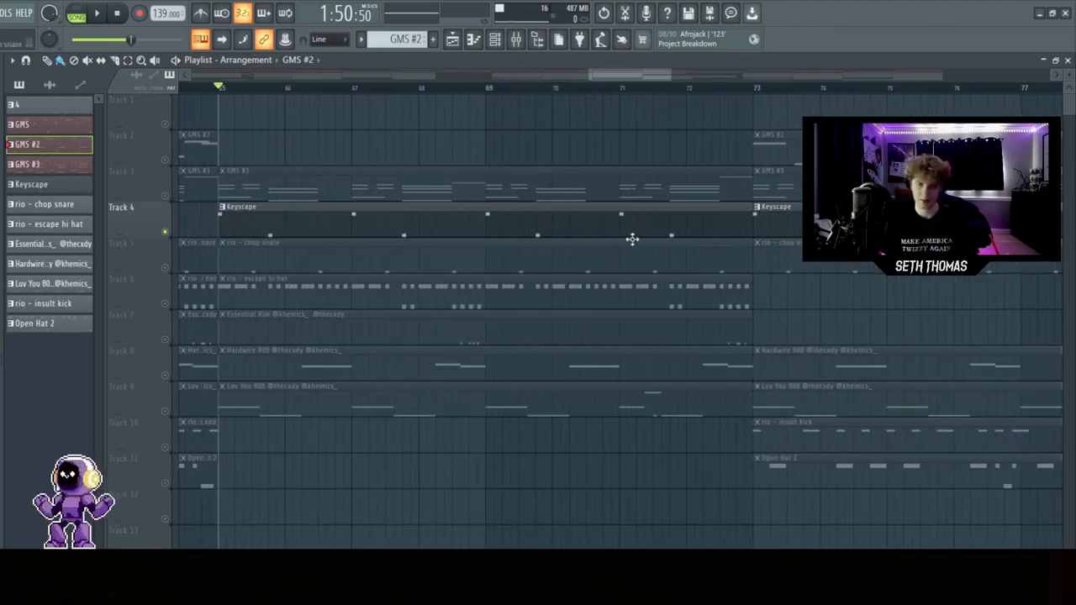
pyautogui.scroll(-2, 633, 239)
# Step: Unmute Track 3 and play the GMS #3 chords together with the Keyscape part from bar 65
pyautogui.click(166, 196)
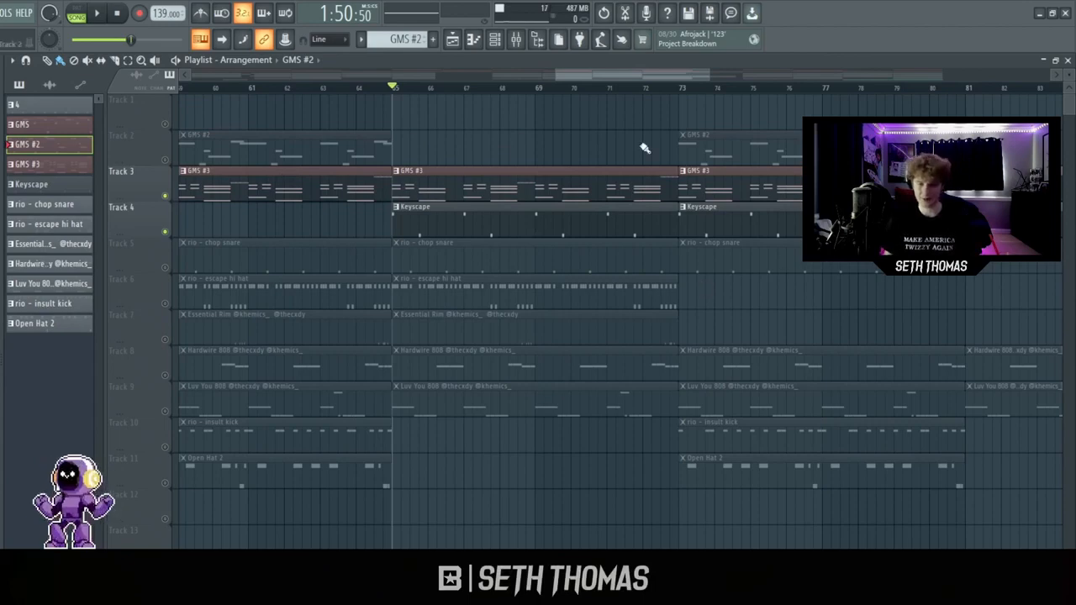
pyautogui.scroll(-3, 630, 139)
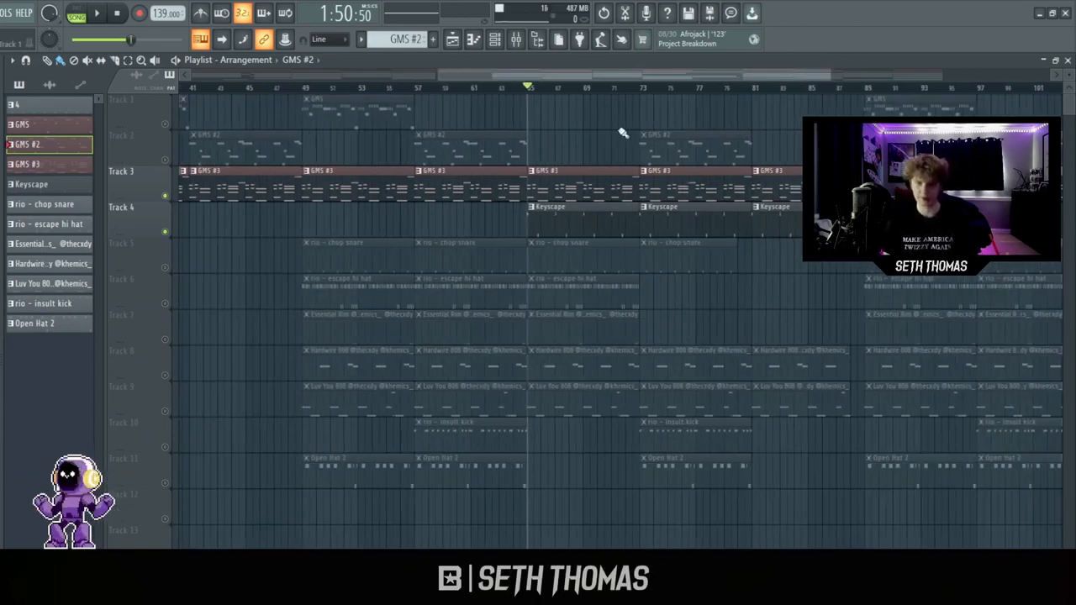
pyautogui.press('space')
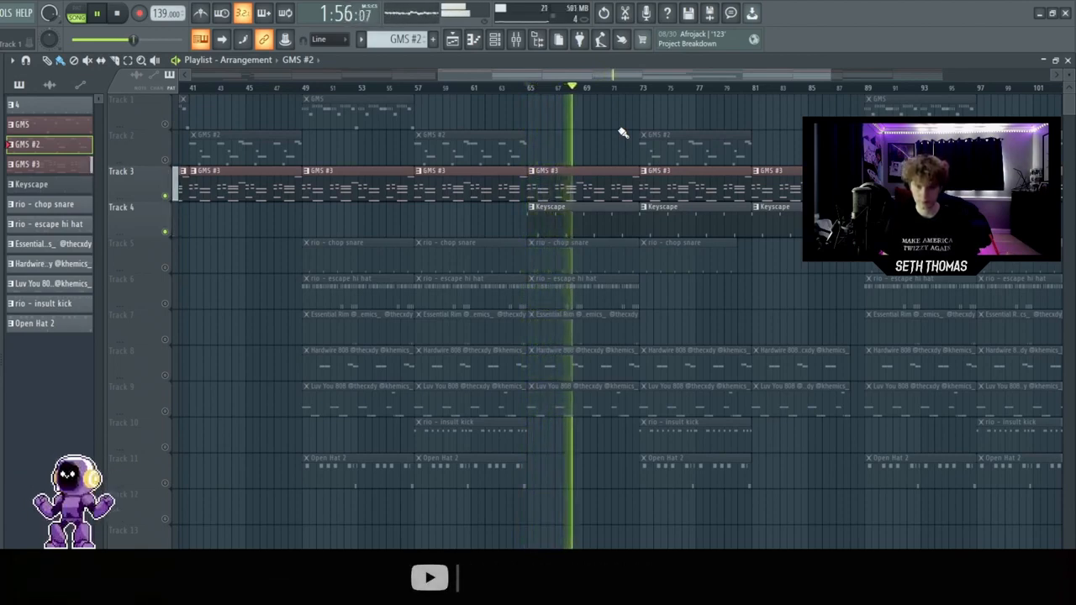
pyautogui.press('space')
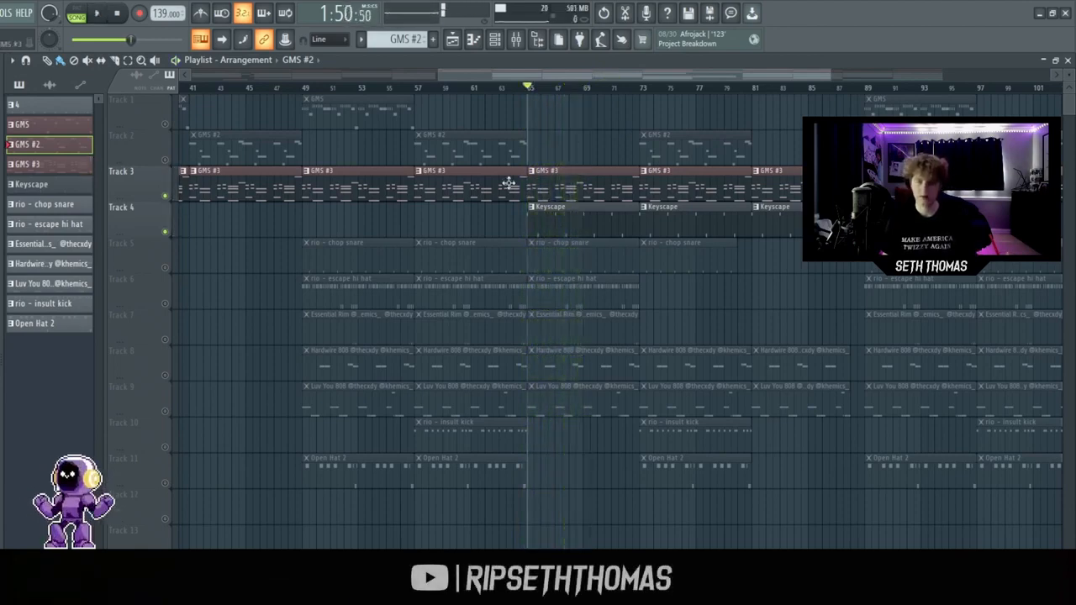
# Step: Unmute all playlist tracks again and select bars 57 to 65 as the playback range
pyautogui.keyDown('ctrl'); pyautogui.click(167, 231); pyautogui.keyUp('ctrl')
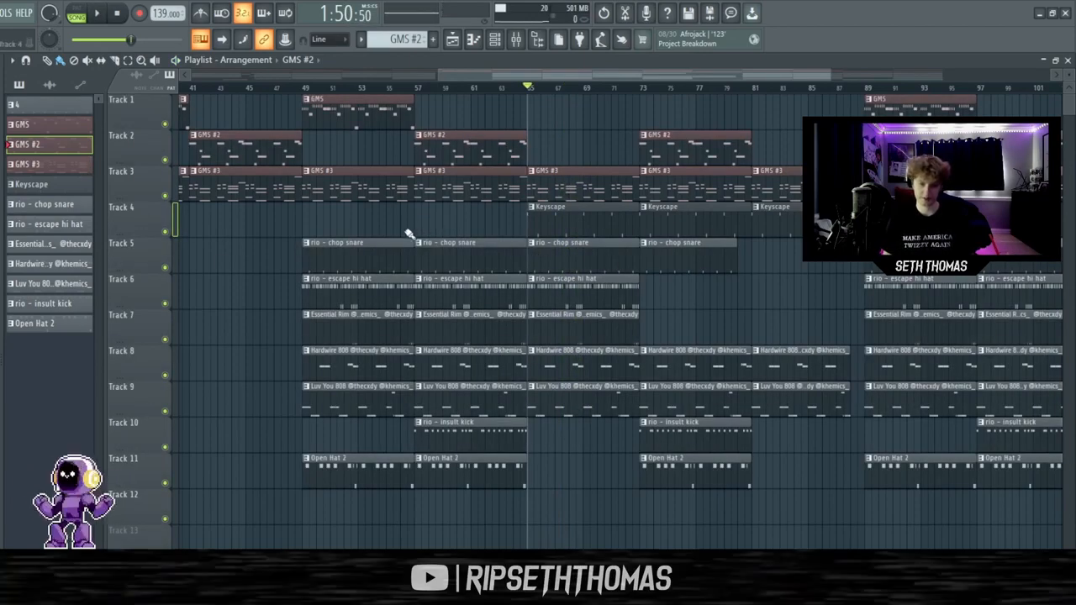
pyautogui.scroll(-3, 408, 235)
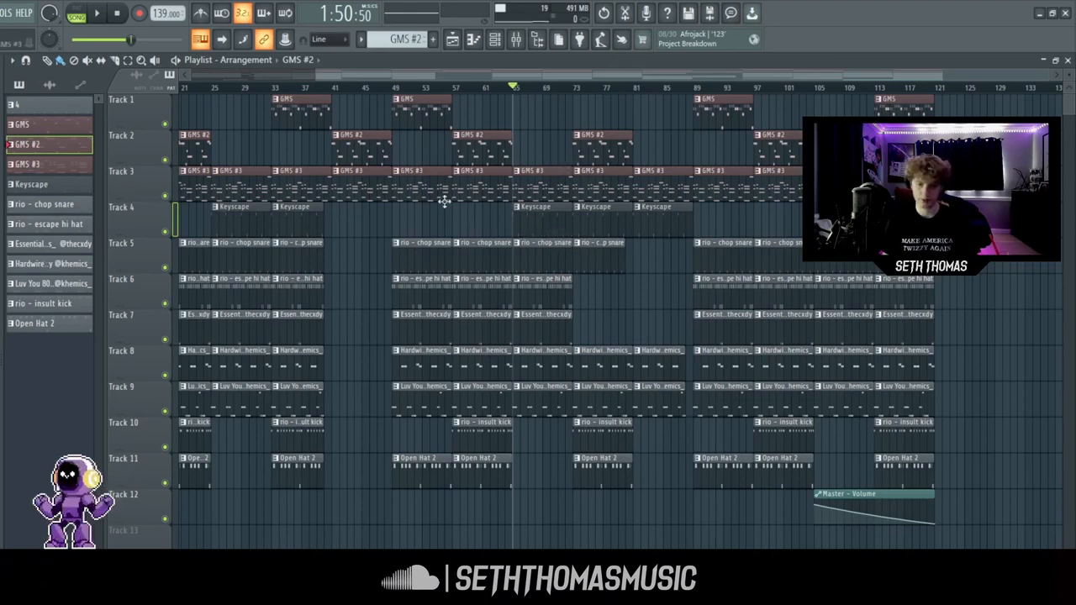
pyautogui.scroll(3, 454, 98)
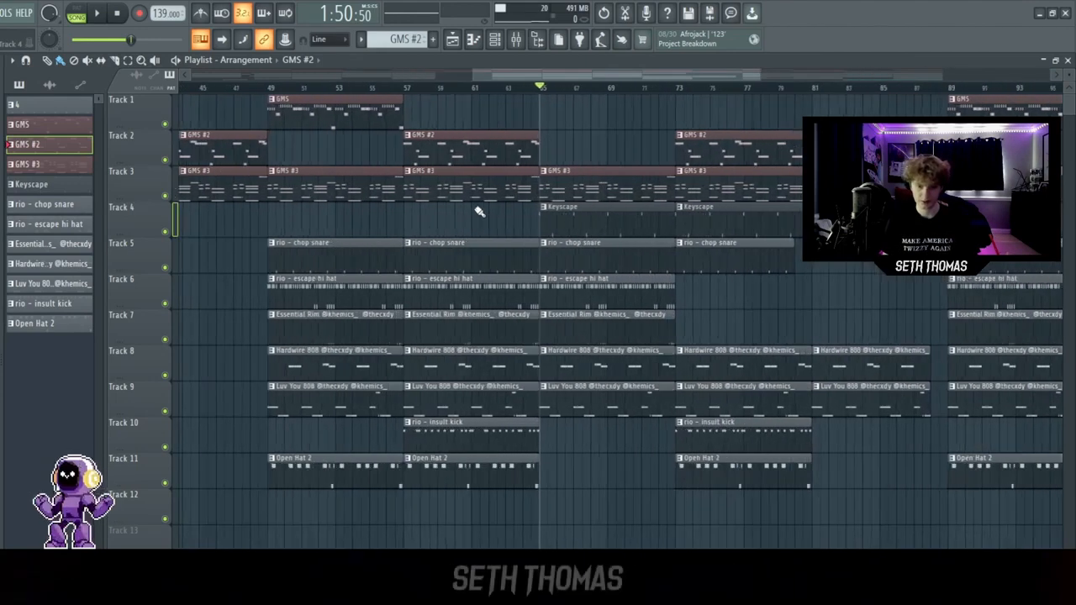
pyautogui.moveTo(399, 89); pyautogui.dragTo(547, 87)
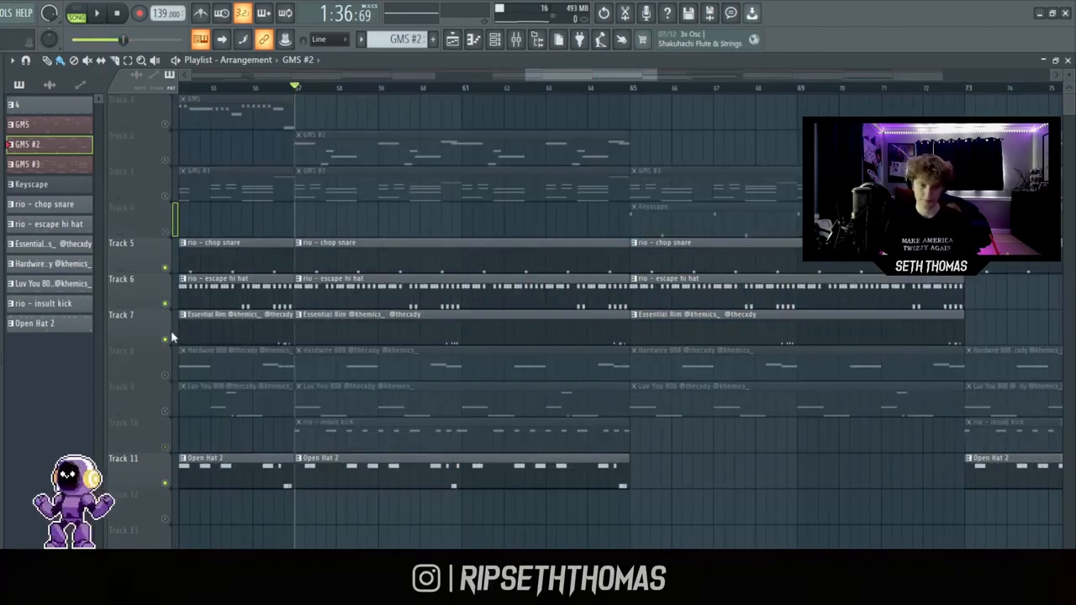
# Step: Mute Tracks 7 and 11 and examine the rio - escape hi hat pattern's notes and velocities in the piano roll
pyautogui.click(166, 339)
pyautogui.click(165, 483)
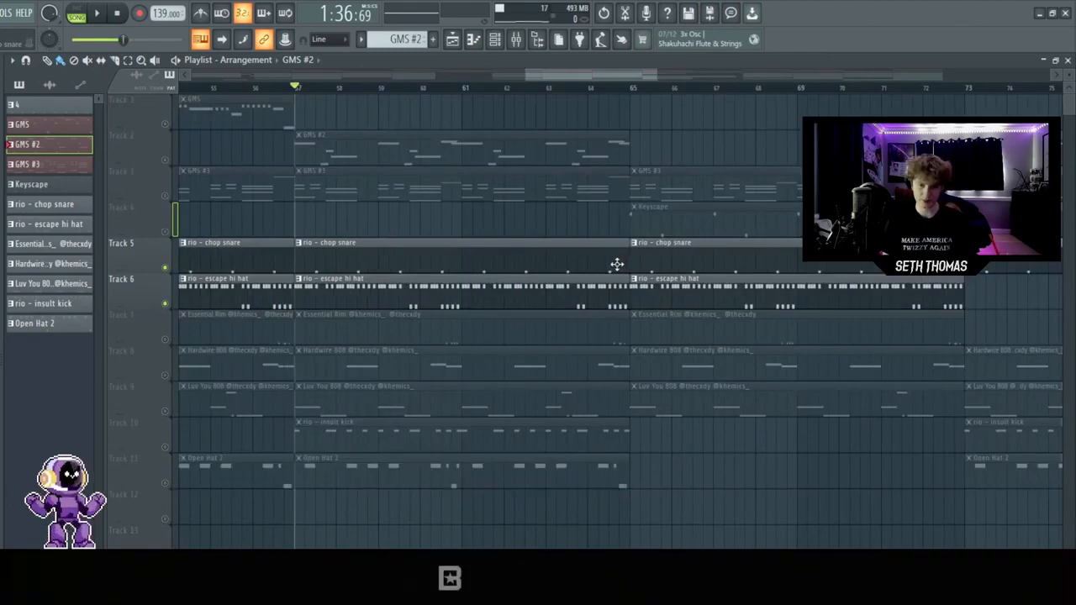
pyautogui.doubleClick(401, 285)
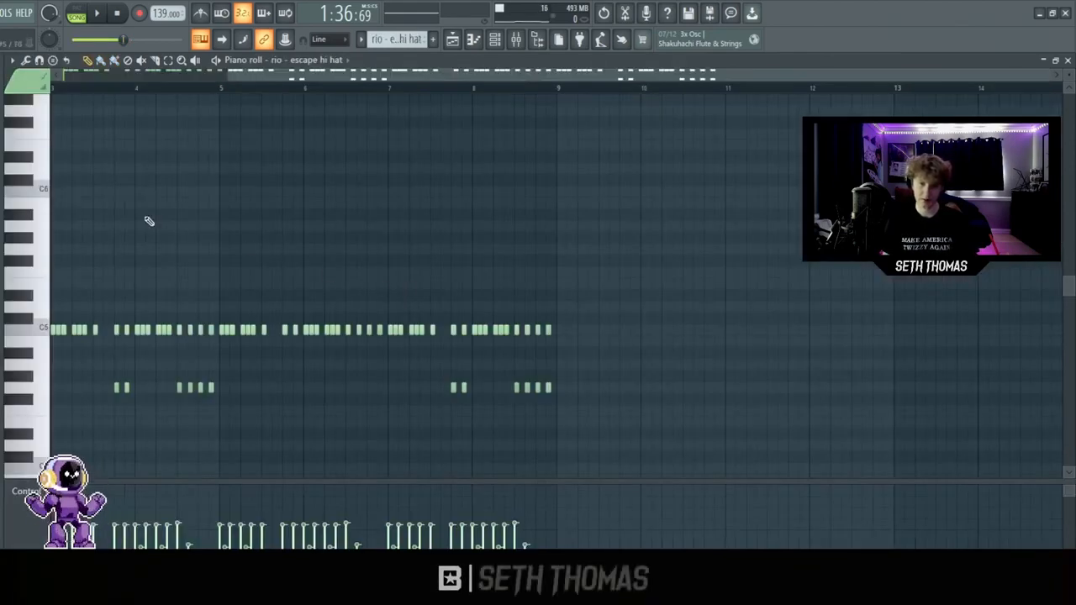
pyautogui.keyDown('ctrl'); pyautogui.scroll(3, 91, 260); pyautogui.keyUp('ctrl')
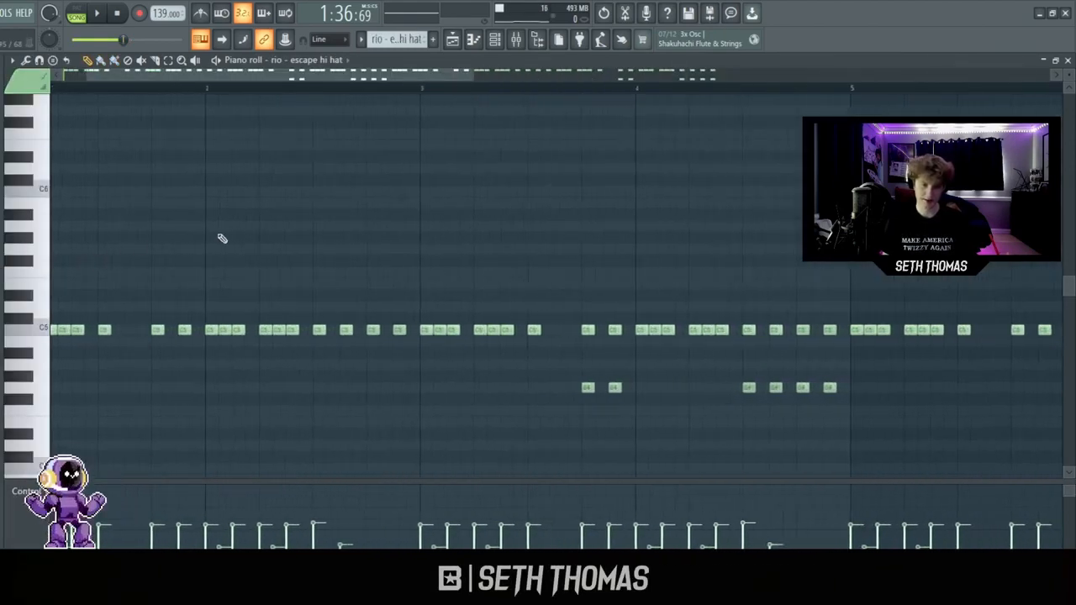
pyautogui.moveTo(276, 76); pyautogui.dragTo(213, 77)
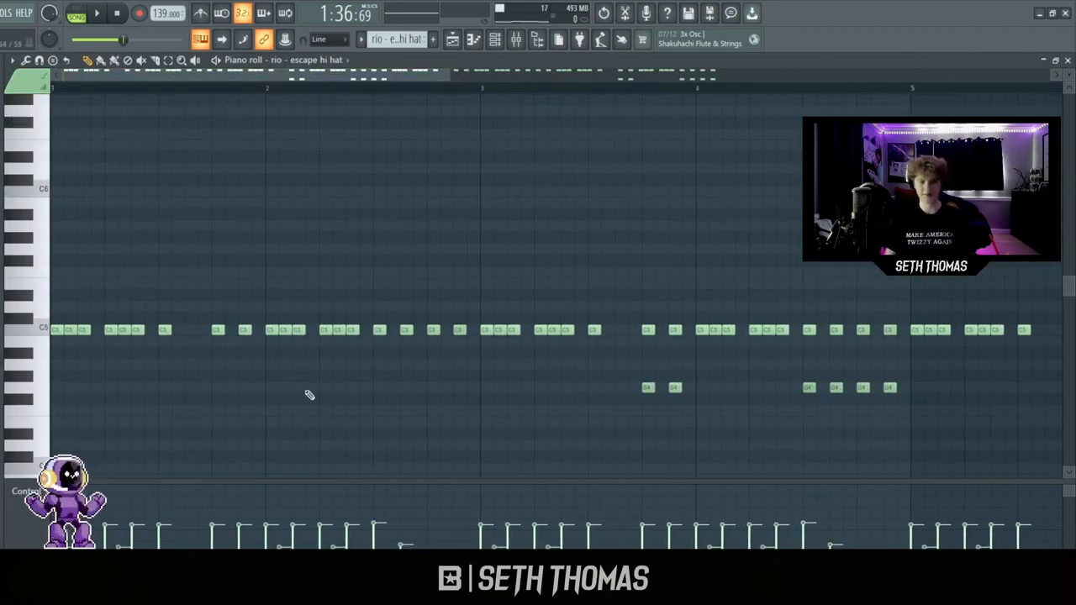
pyautogui.keyDown('ctrl'); pyautogui.scroll(-2, 85, 381); pyautogui.keyUp('ctrl')
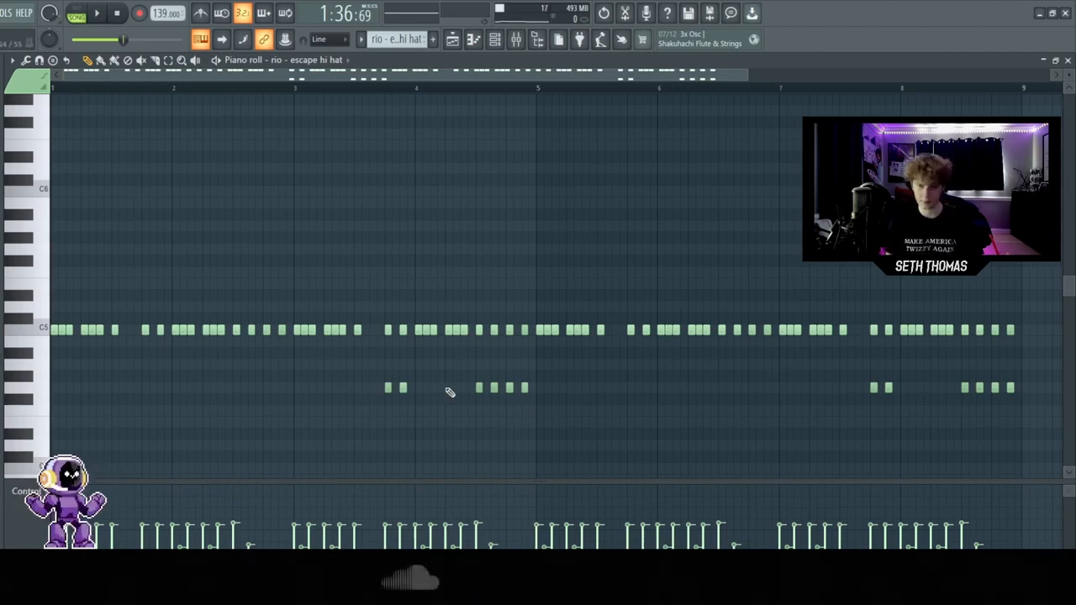
# Step: Play the rio - escape hi hat pattern with the chop snare from bar 57 while following its notes in the piano roll
pyautogui.scroll(-2, 225, 329)
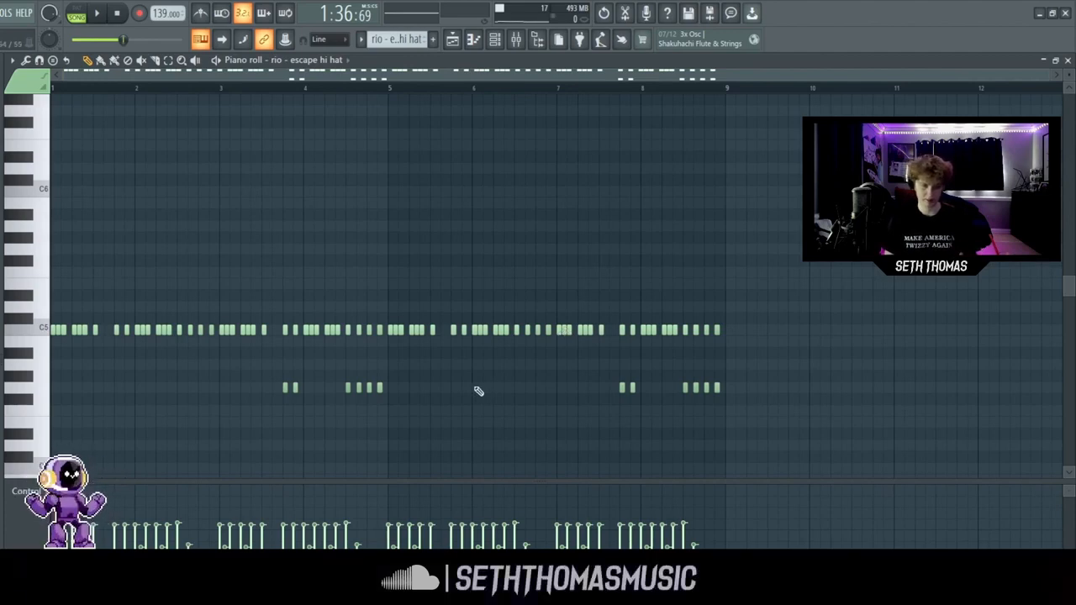
pyautogui.click(458, 39)
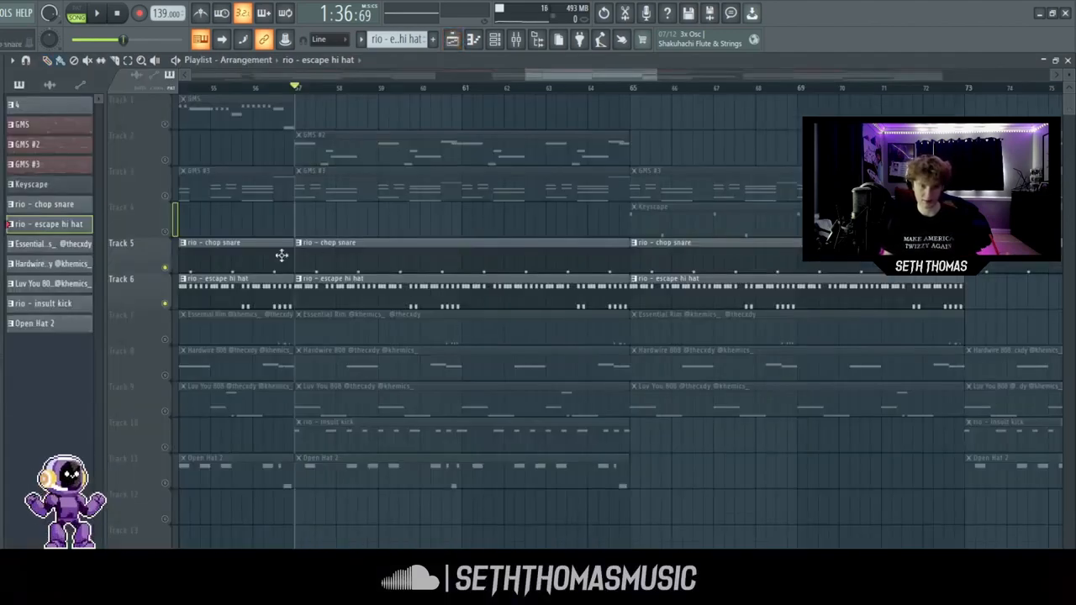
pyautogui.click(452, 39)
pyautogui.press('space')
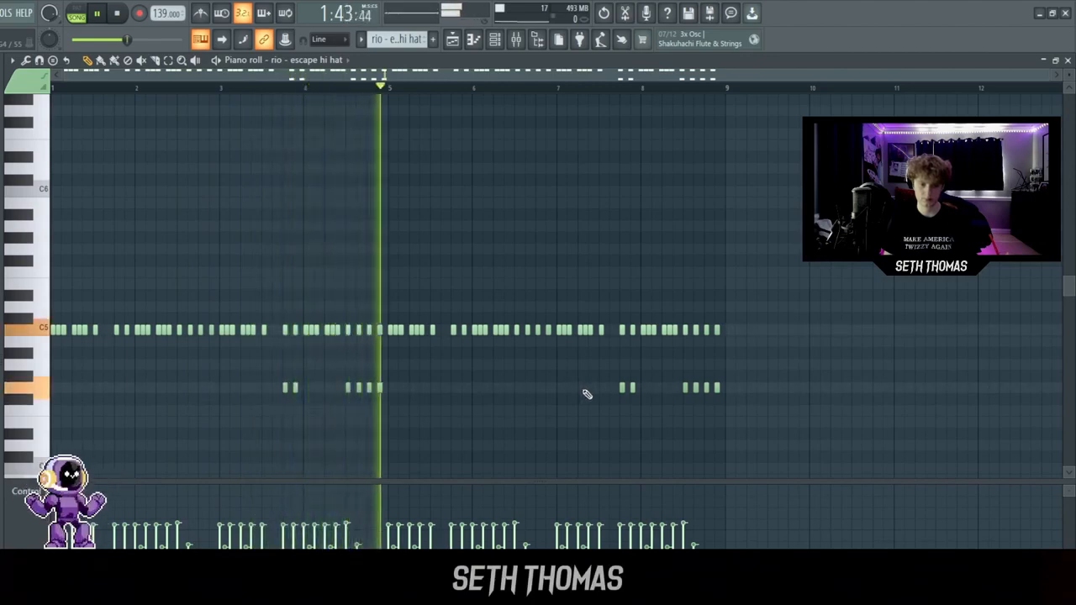
pyautogui.press('space')
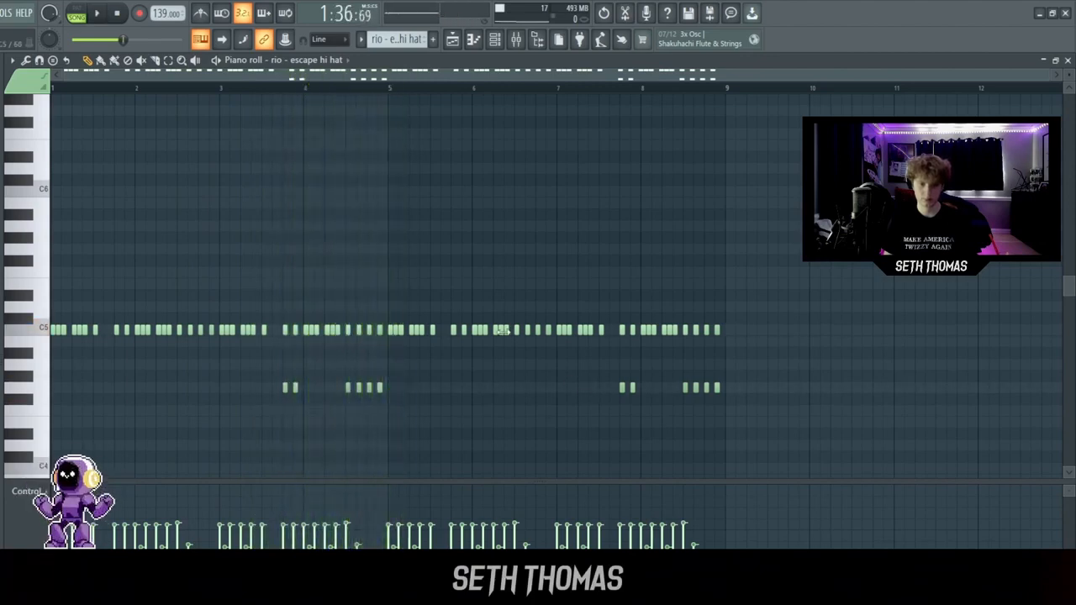
# Step: Unmute Track 3 and play the GMS #3 chords with the snare and hi hat while following the hi hat notes
pyautogui.click(453, 41)
pyautogui.click(473, 40)
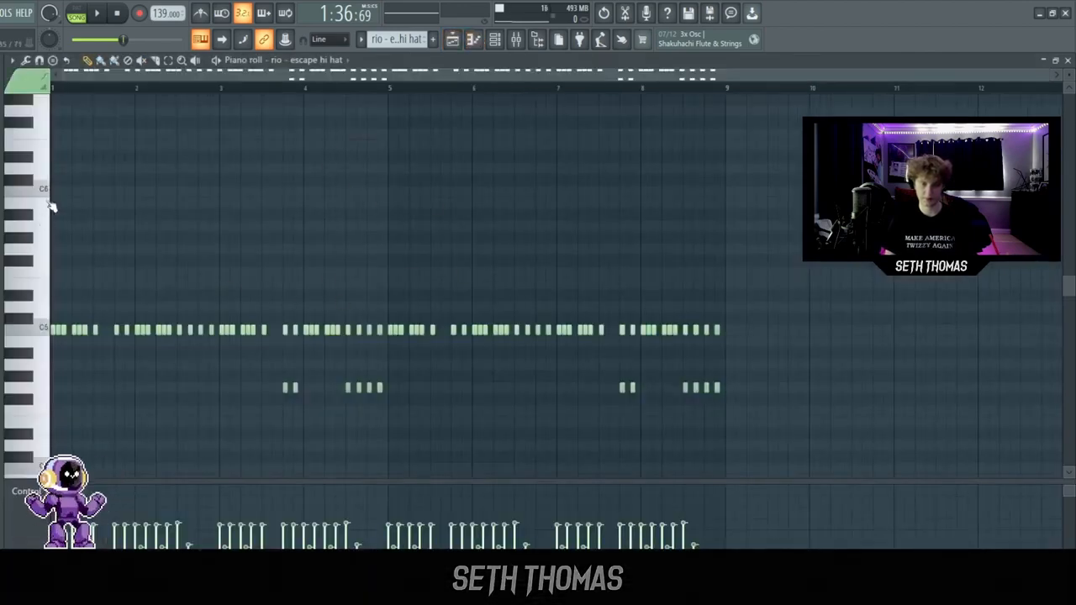
pyautogui.click(453, 41)
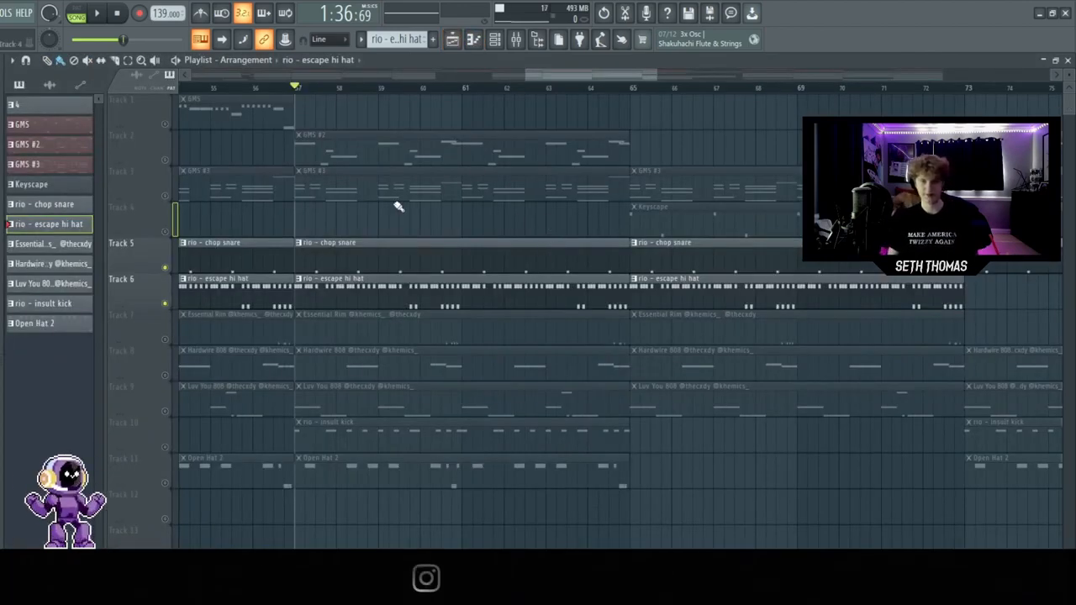
pyautogui.click(165, 196)
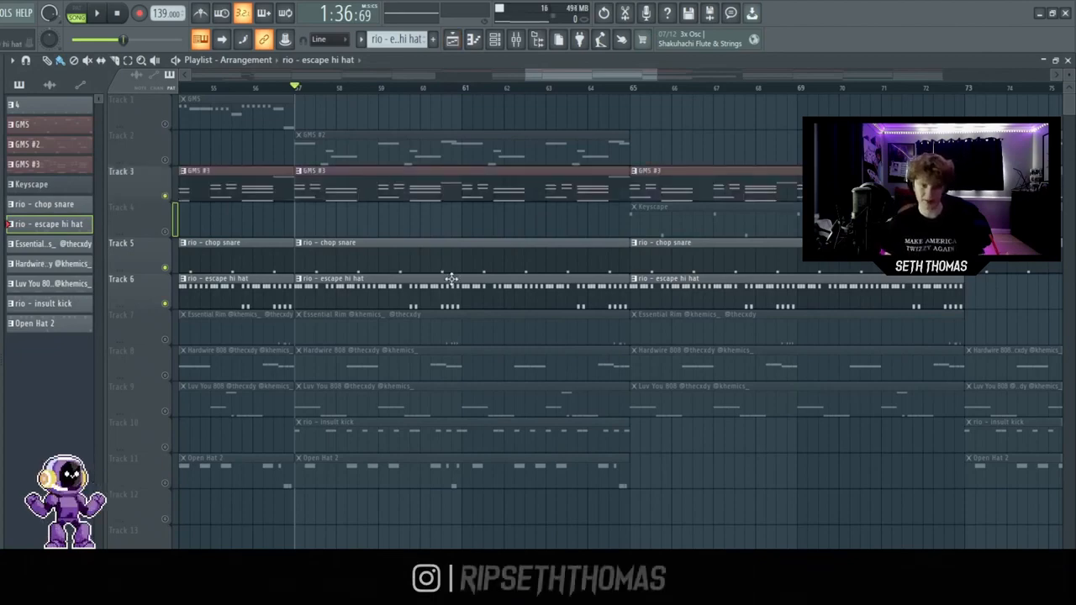
pyautogui.doubleClick(422, 294)
pyautogui.hscroll(-2, 379, 221)
pyautogui.press('space')
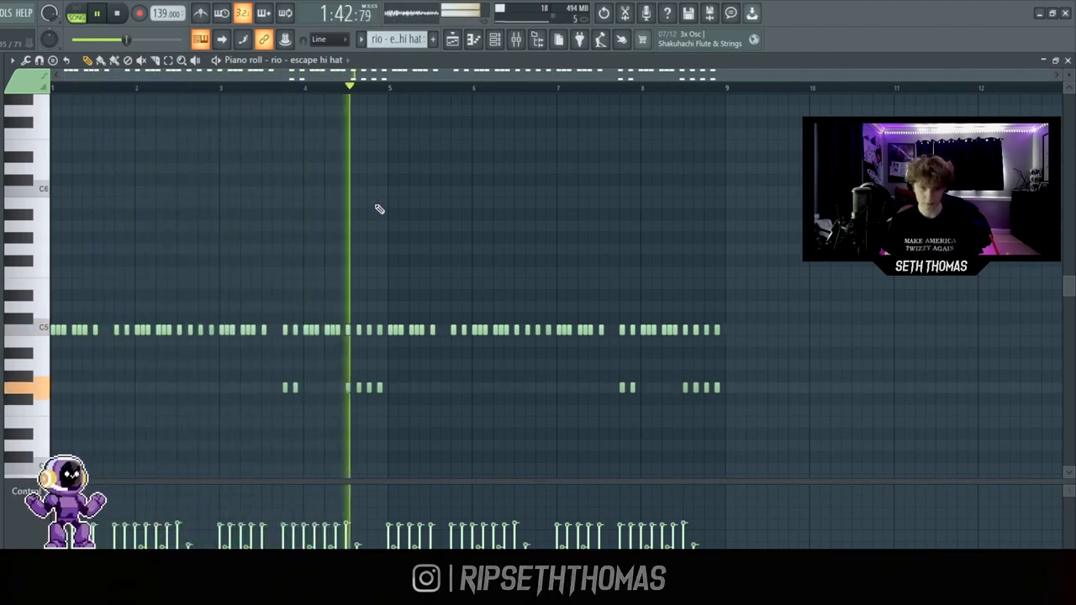
pyautogui.press('space')
# Step: Unmute all playlist tracks, then leave only Tracks 5, 6 and 7 audible
pyautogui.press('F5')
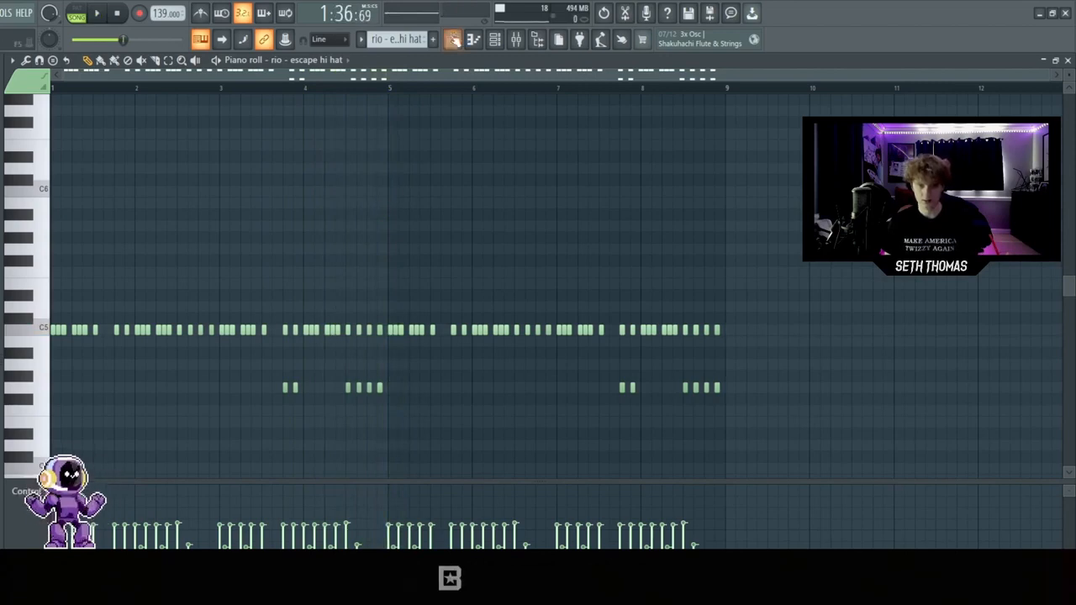
pyautogui.rightClick(168, 307)
pyautogui.rightClick(168, 306)
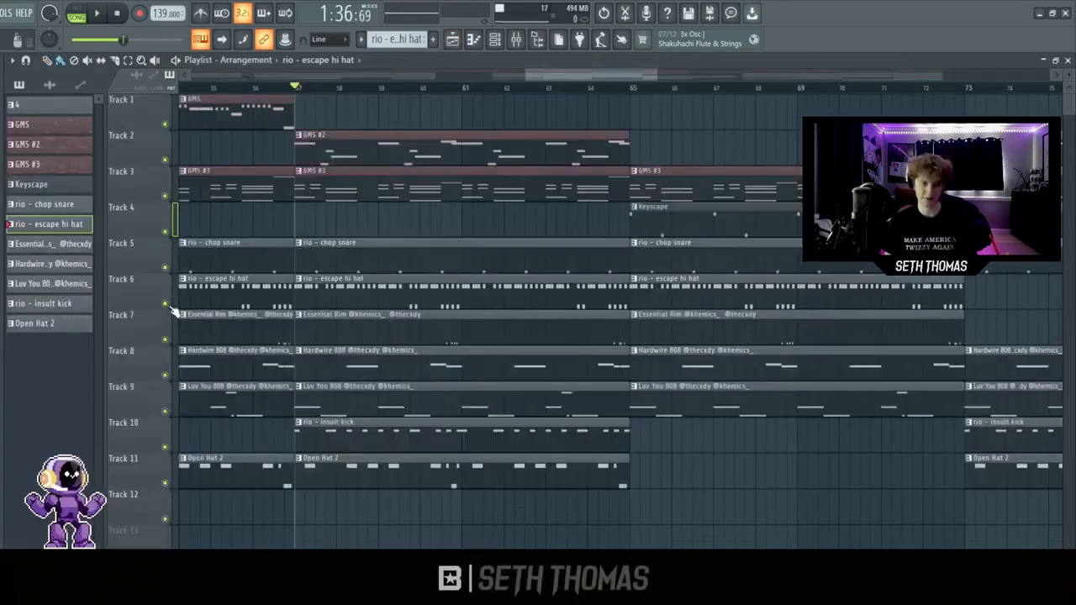
pyautogui.scroll(-3, 395, 283)
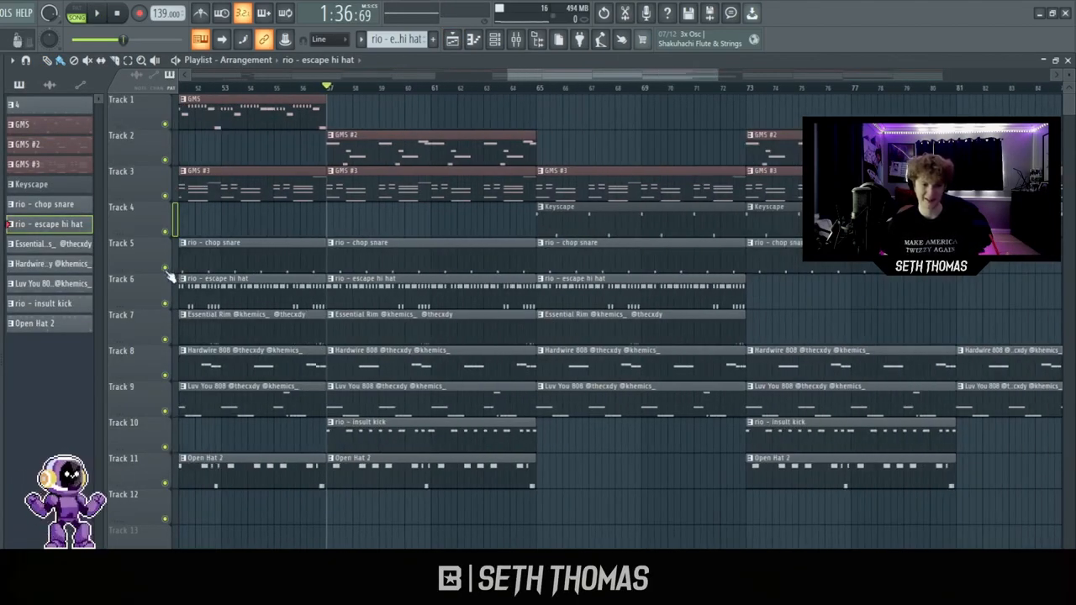
pyautogui.rightClick(167, 269)
pyautogui.click(166, 304)
pyautogui.scroll(-2, 540, 389)
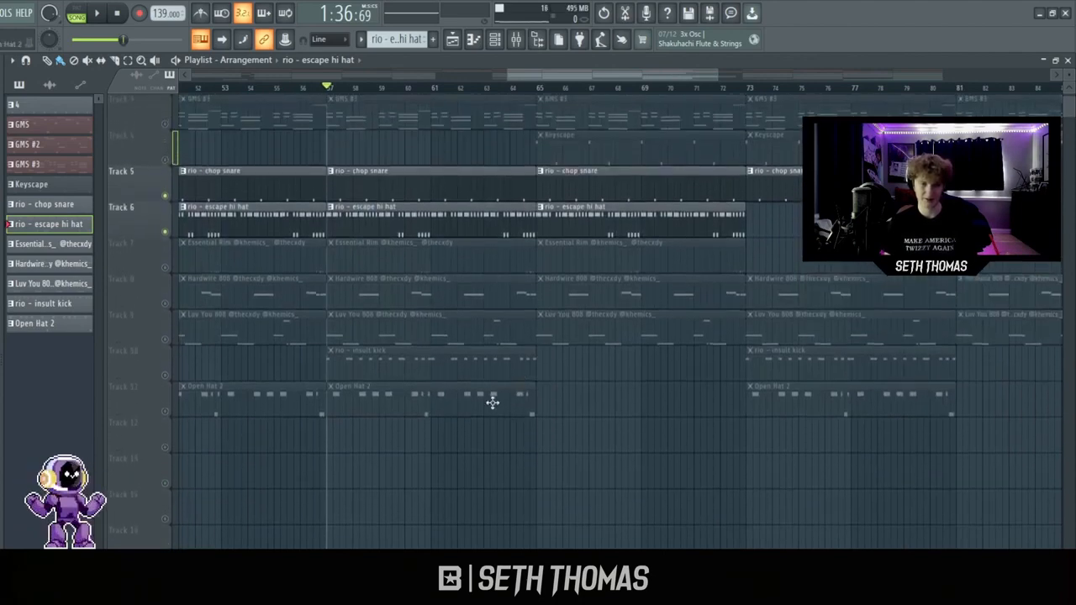
pyautogui.scroll(2, 373, 396)
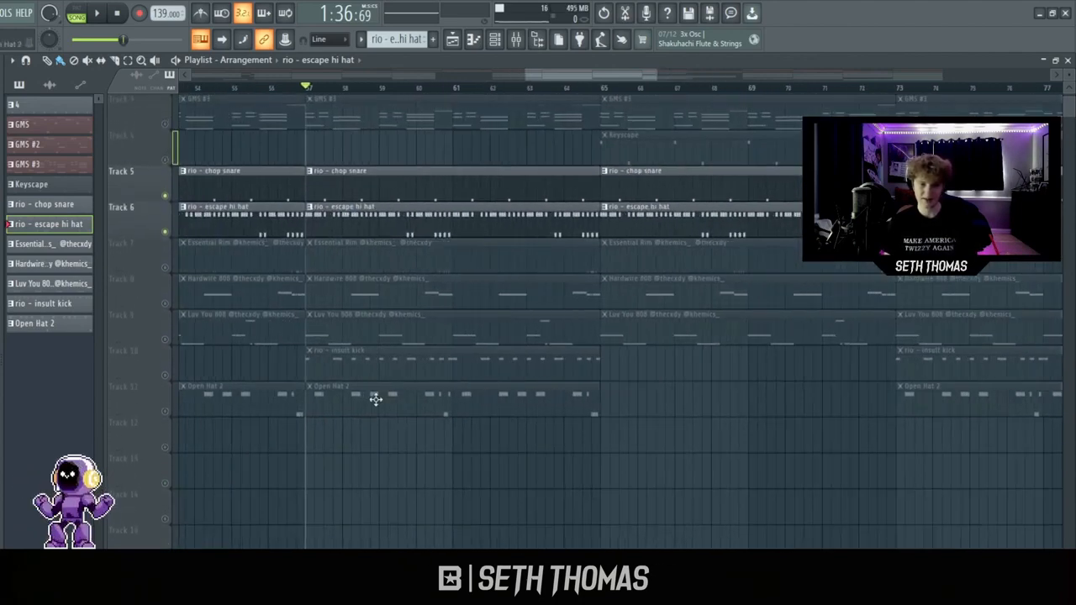
pyautogui.click(166, 268)
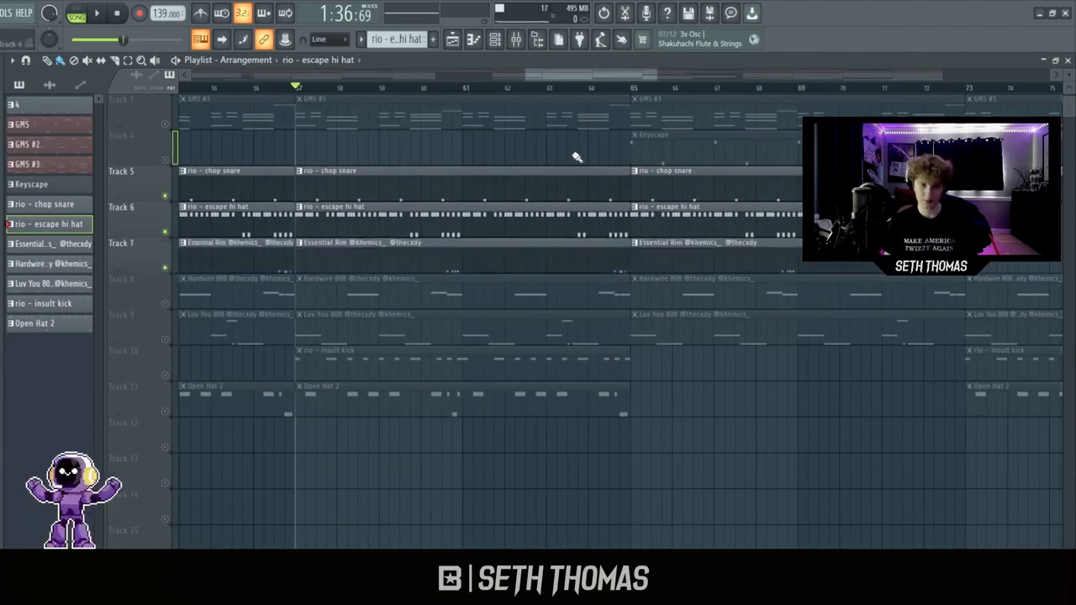
# Step: Open the Essential Rim clip of Track 7 in the piano roll and examine its note groups before bars 5 and 9
pyautogui.doubleClick(463, 249)
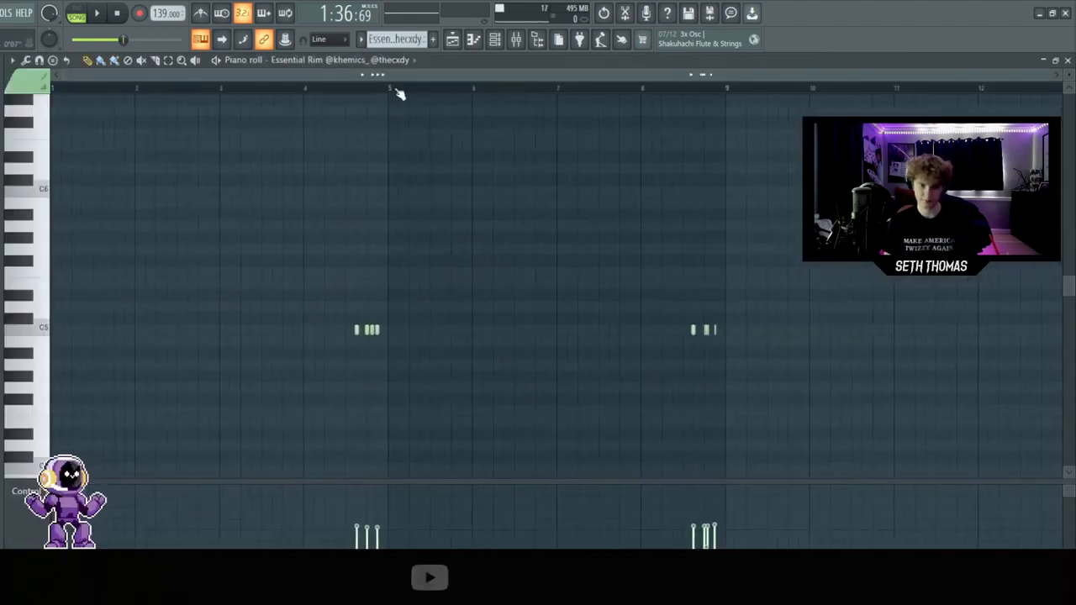
pyautogui.moveTo(394, 89); pyautogui.dragTo(53, 90)
pyautogui.hotkey('ctrl', 'd')
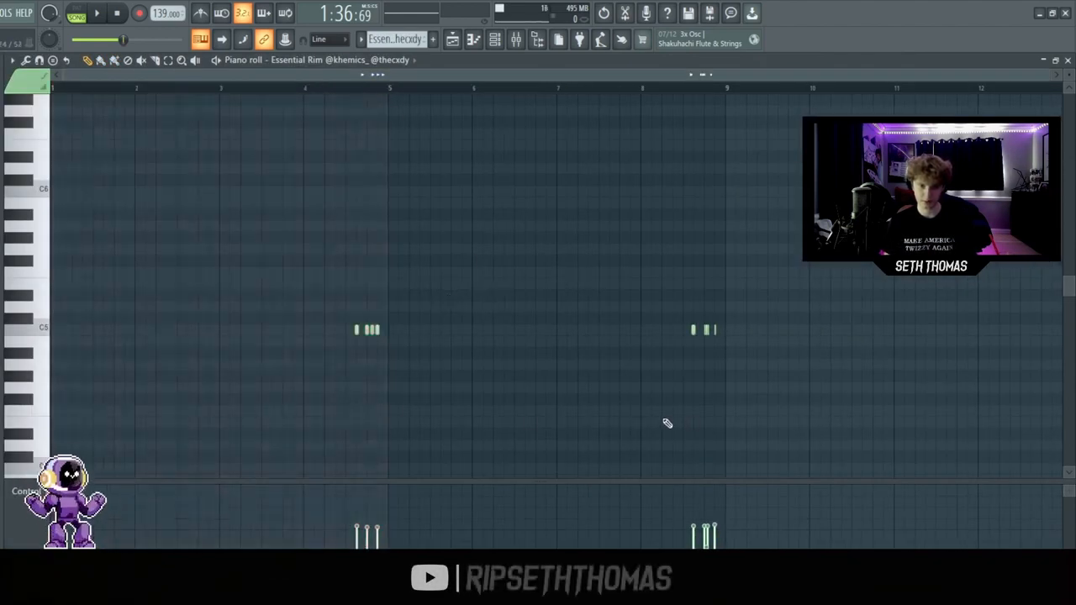
pyautogui.scroll(3, 400, 348)
pyautogui.scroll(1, 401, 348)
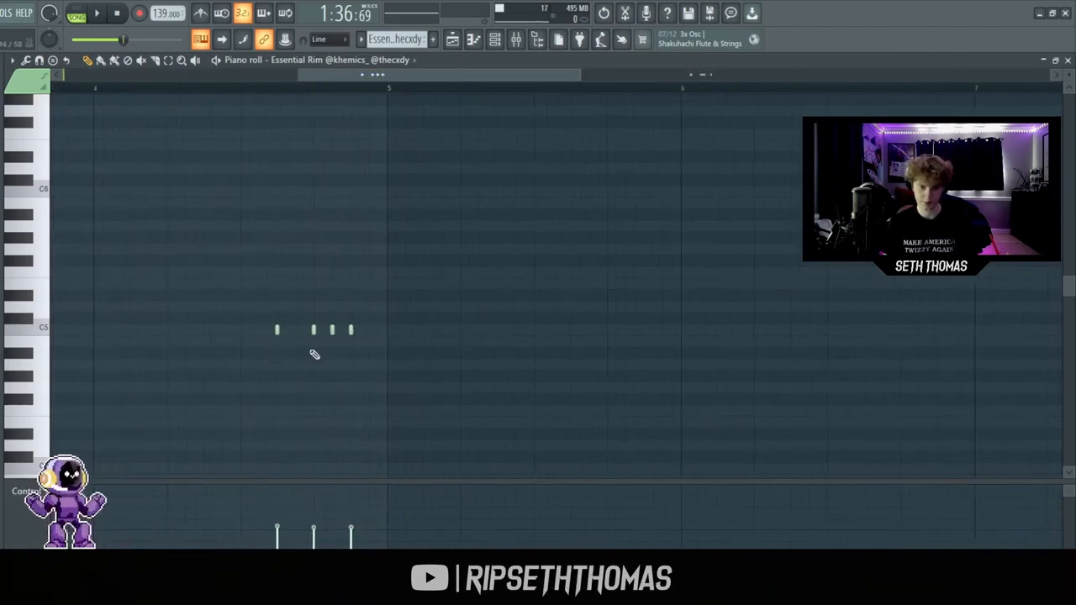
pyautogui.scroll(-5, 316, 355)
pyautogui.scroll(5, 801, 355)
pyautogui.scroll(2, 373, 330)
pyautogui.scroll(-2, 450, 336)
pyautogui.scroll(-2, 451, 335)
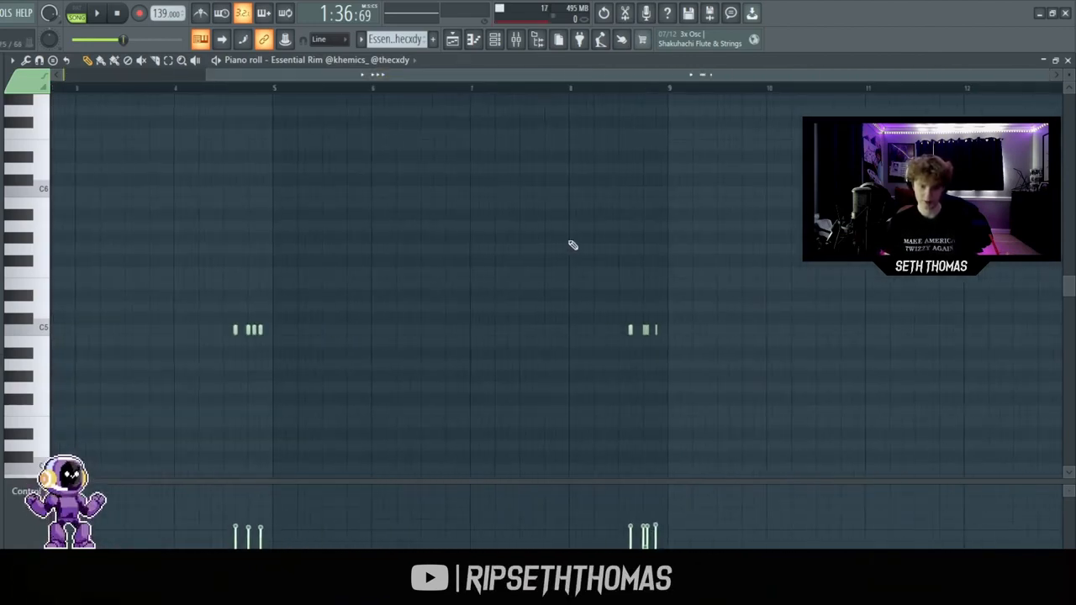
# Step: Return to the playlist and play the rim fills with the snare and hi hat from bar 60 and bar 64
pyautogui.click(453, 40)
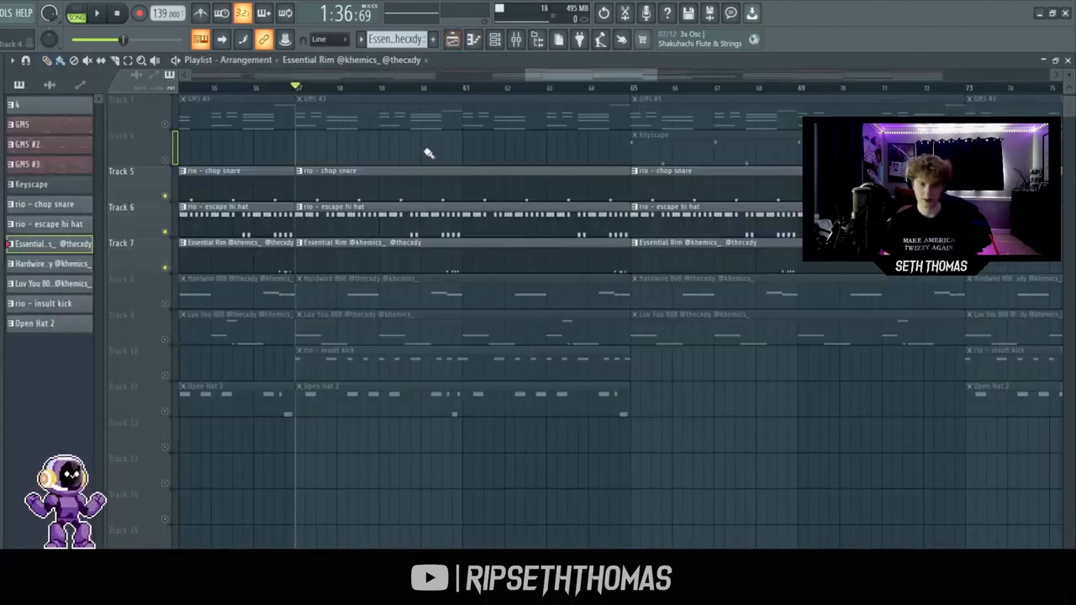
pyautogui.click(423, 89)
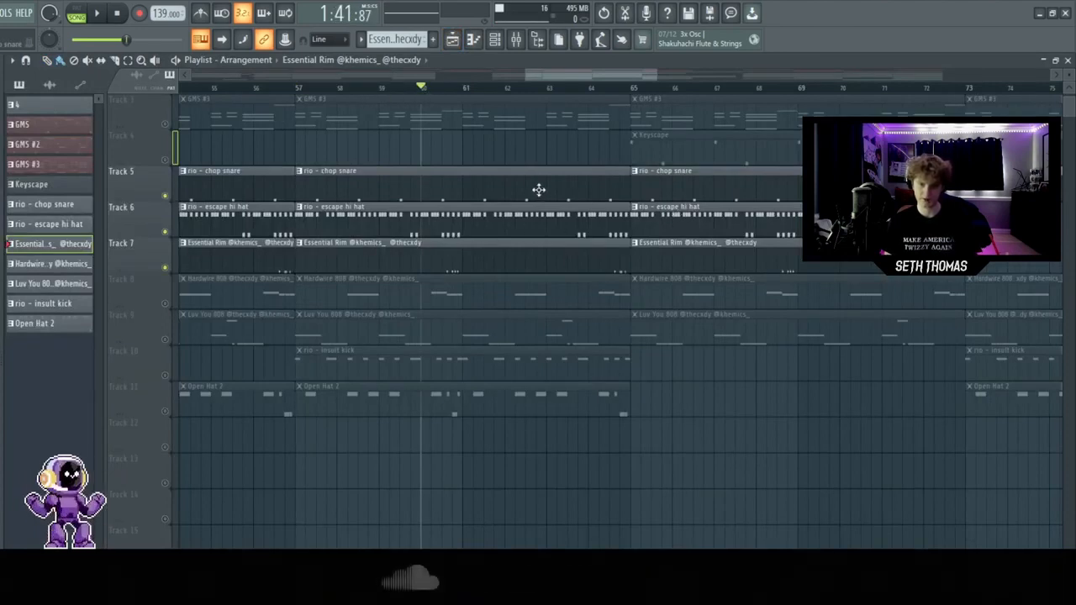
pyautogui.press('space')
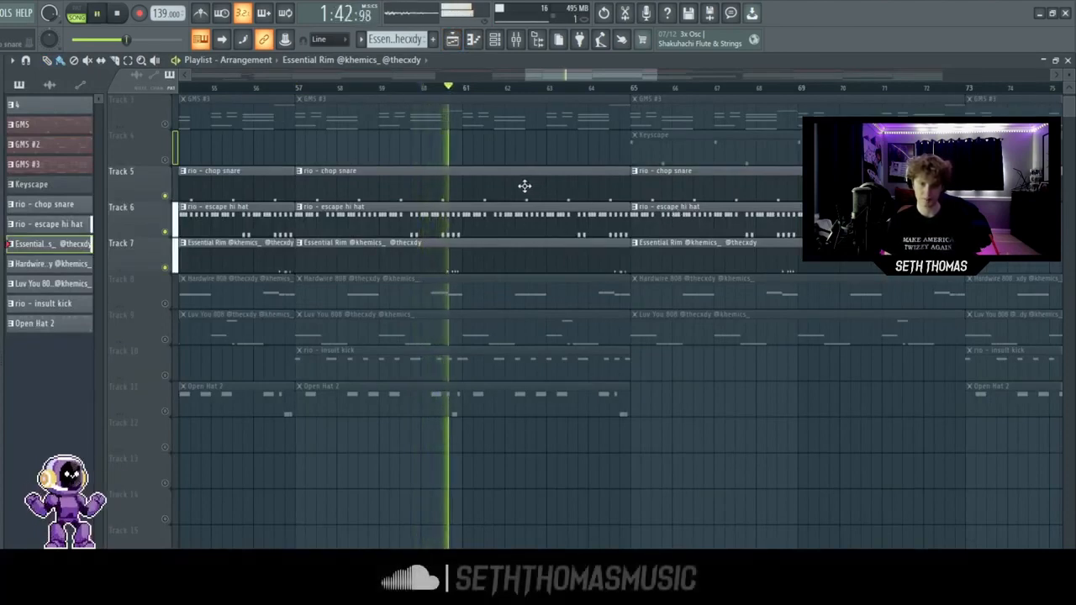
pyautogui.press('space')
pyautogui.click(591, 89)
pyautogui.press('space')
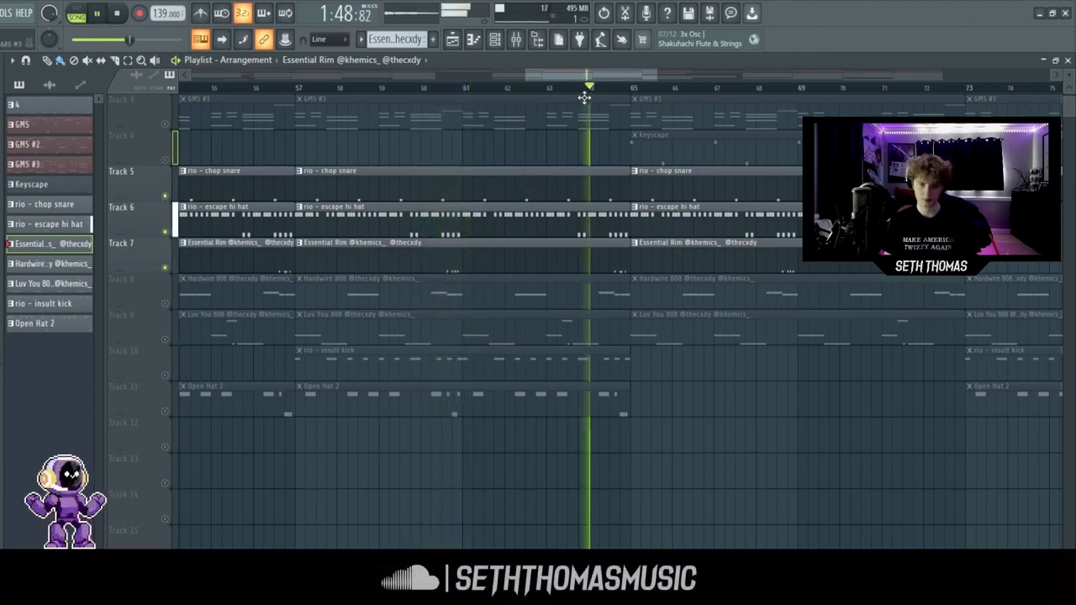
pyautogui.press('space')
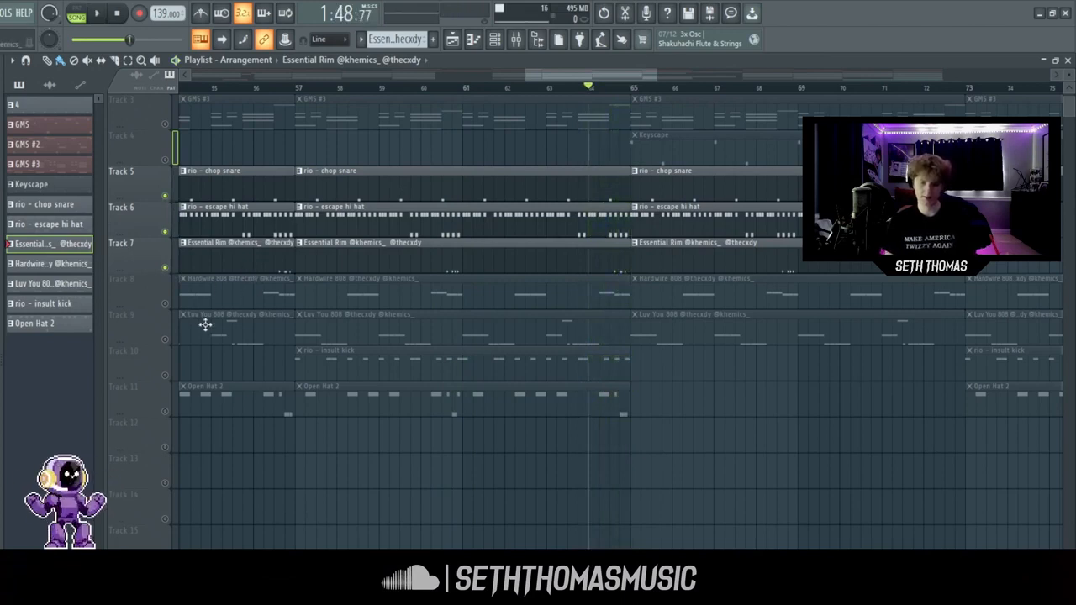
# Step: Unmute Track 11 and examine the Open Hat 2 notes in the piano roll, highlighting bars 2 to 3
pyautogui.click(166, 413)
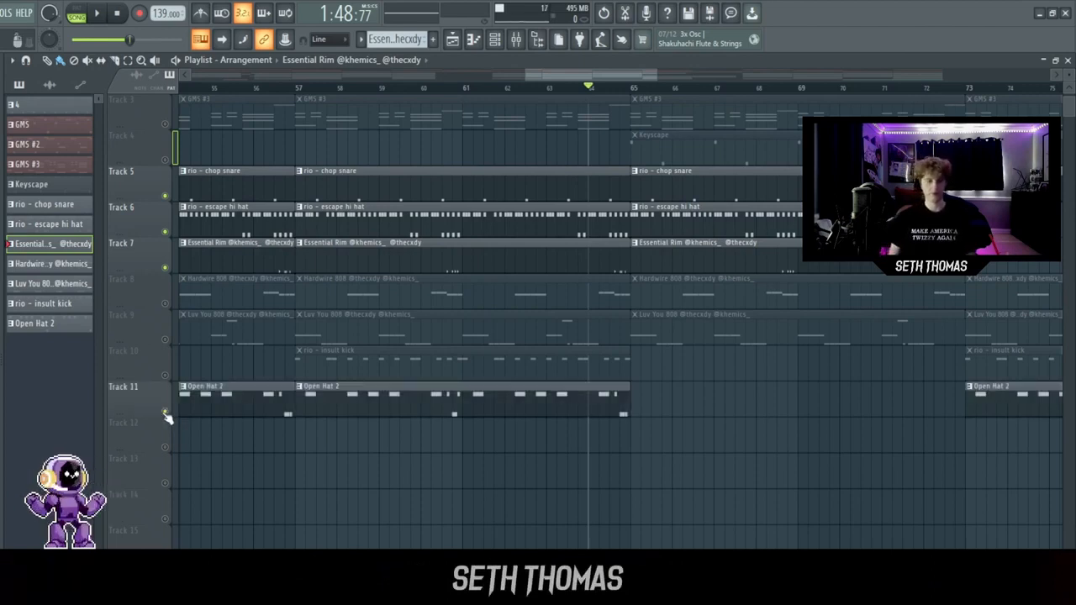
pyautogui.click(298, 88)
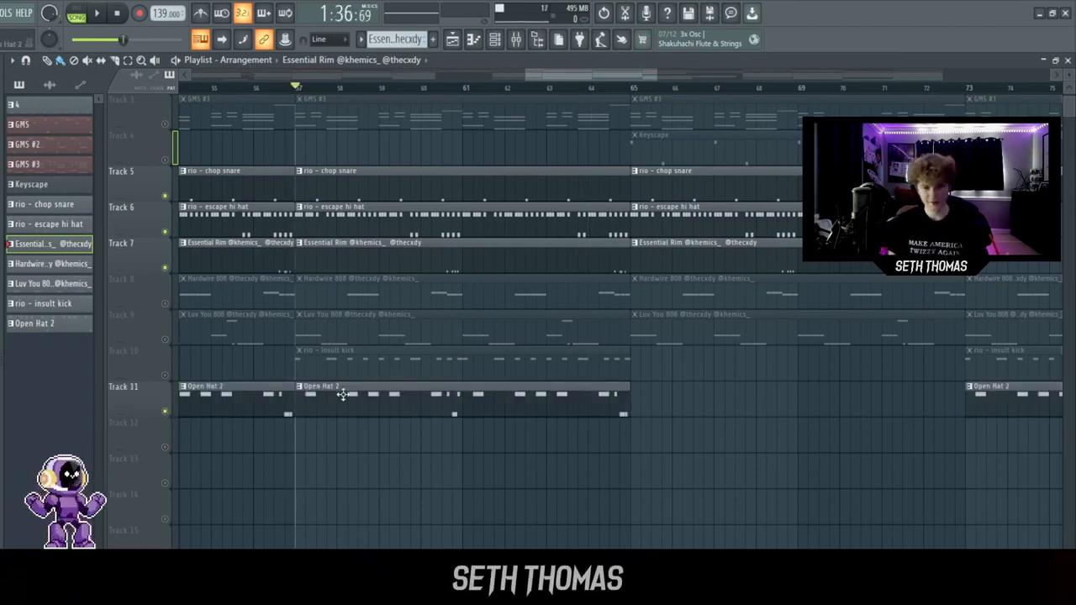
pyautogui.doubleClick(412, 391)
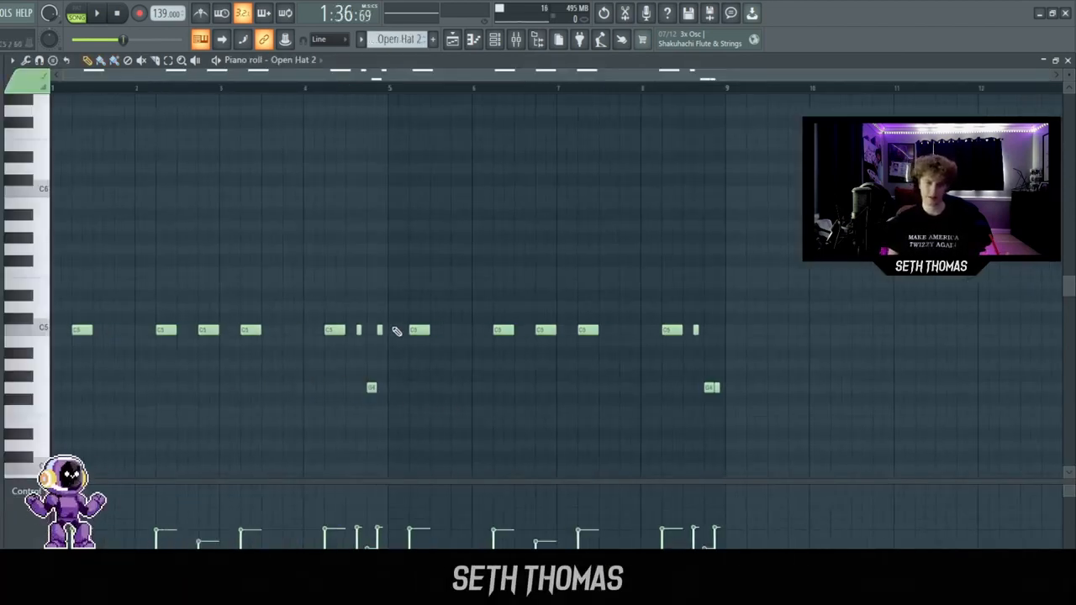
pyautogui.scroll(4, 377, 370)
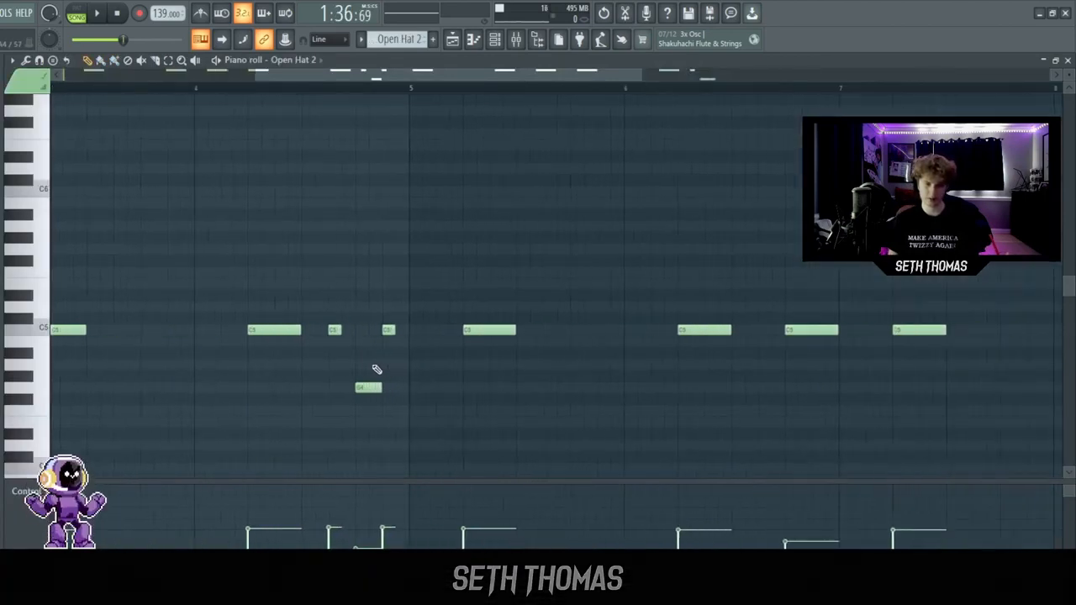
pyautogui.scroll(-4, 376, 369)
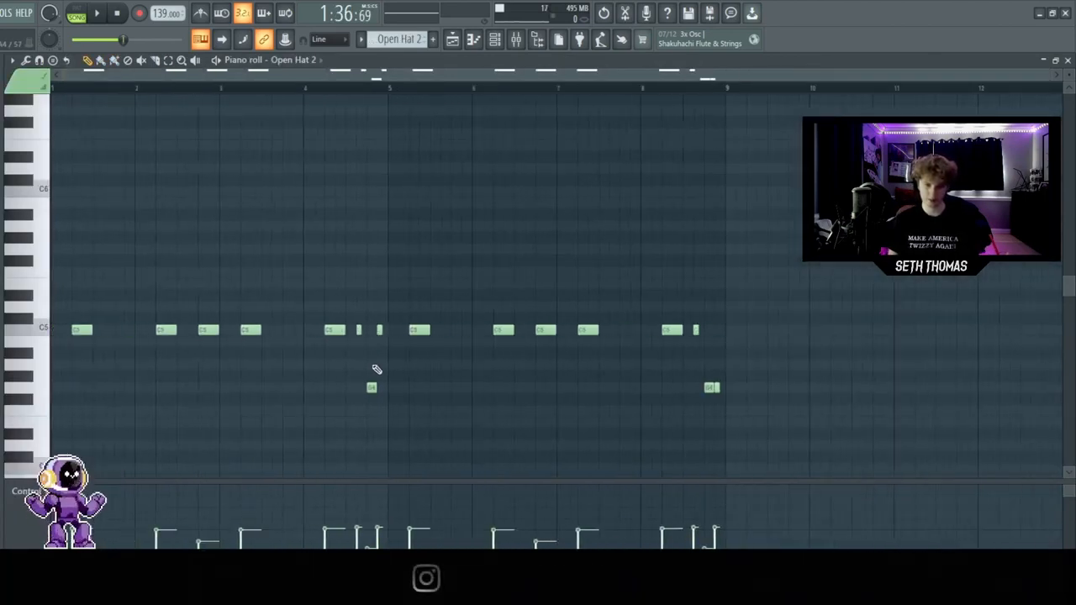
pyautogui.scroll(-3, 374, 369)
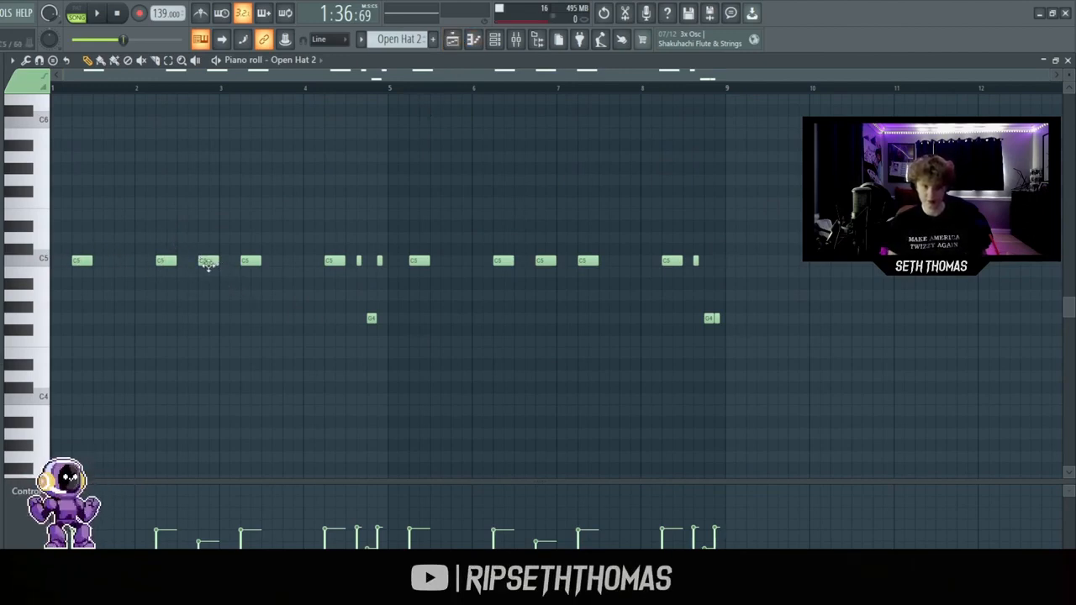
pyautogui.moveTo(138, 86); pyautogui.dragTo(222, 86)
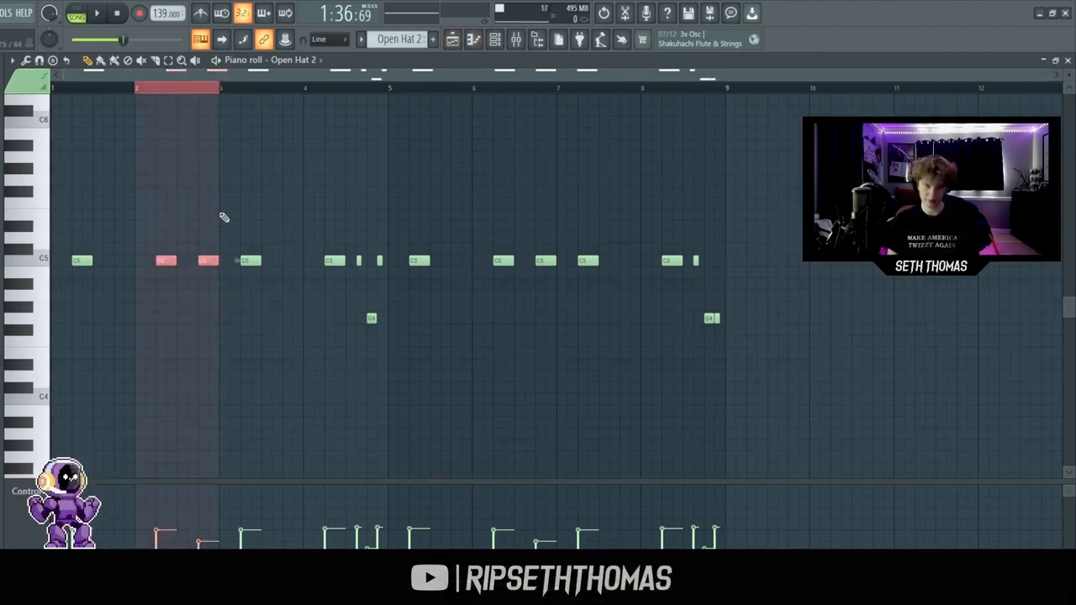
pyautogui.keyDown('ctrl'); pyautogui.click(232, 291); pyautogui.keyUp('ctrl')
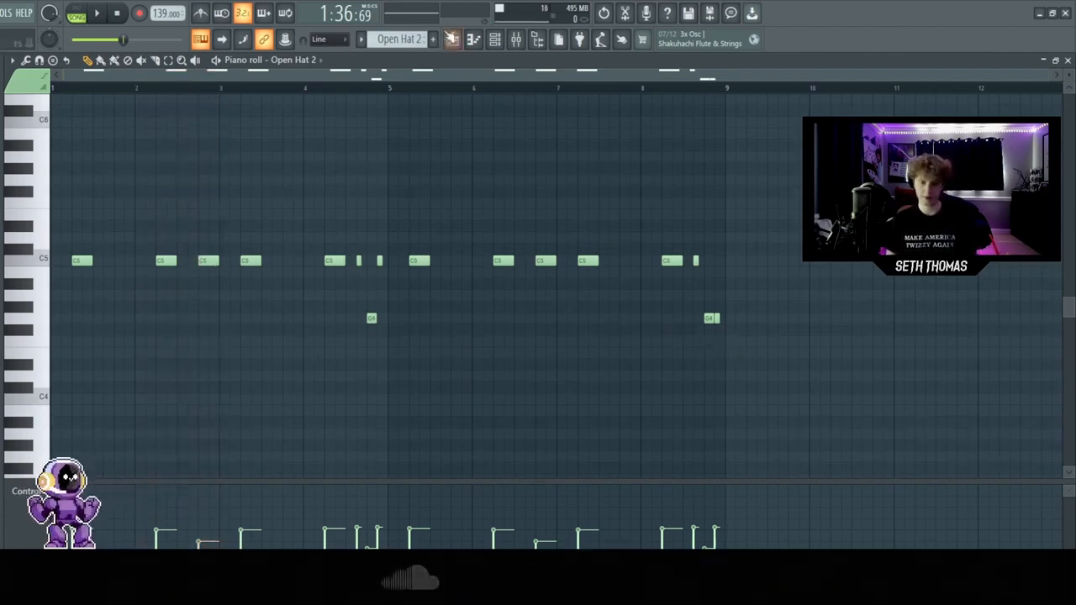
# Step: Return to the playlist and play the snare, hi hat, rim and open hat tracks together from bar 57
pyautogui.click(452, 40)
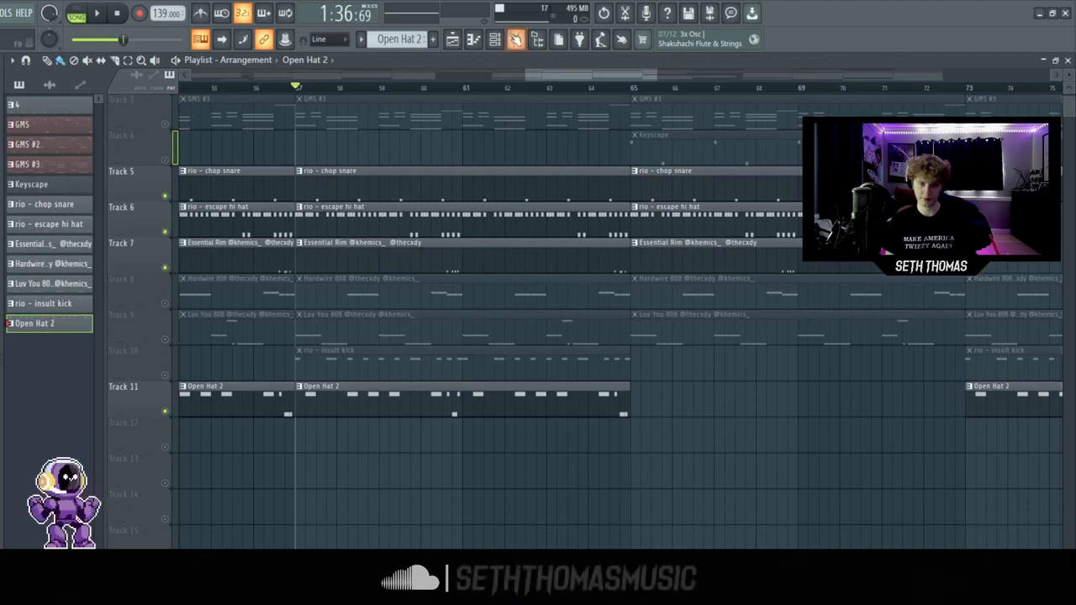
pyautogui.press('F7')
pyautogui.press('space')
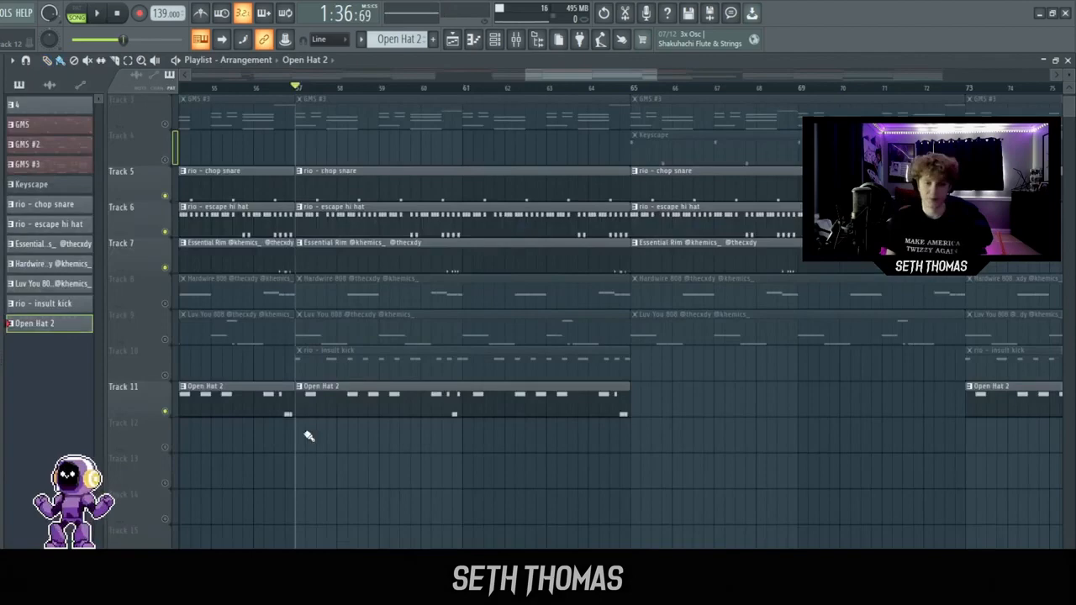
# Step: Solo Track 9 and open its Luv You 808 clip in the piano roll to examine the notes
pyautogui.rightClick(165, 341)
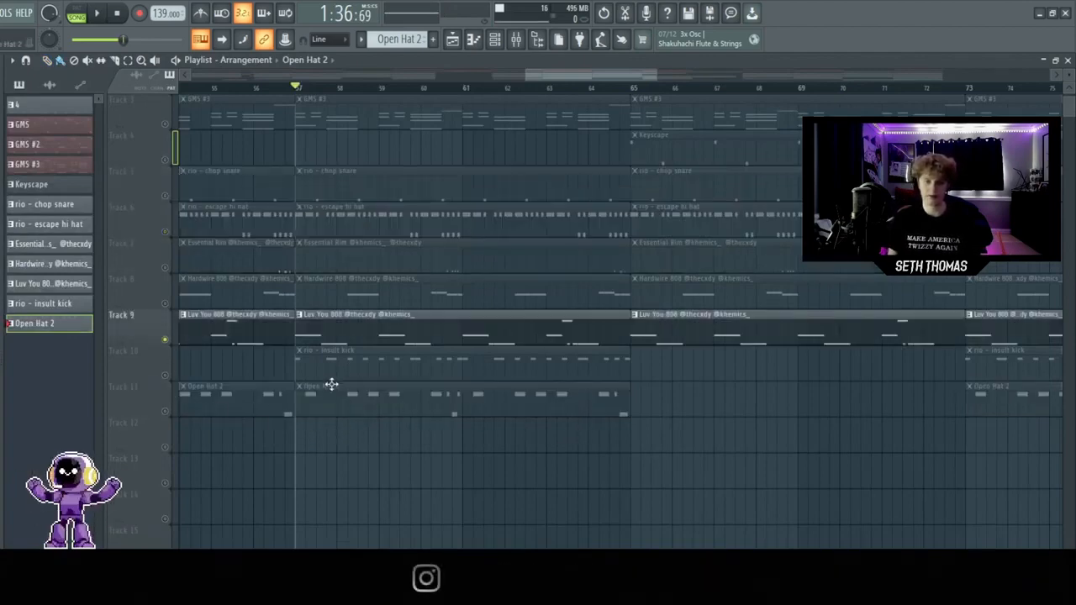
pyautogui.doubleClick(369, 340)
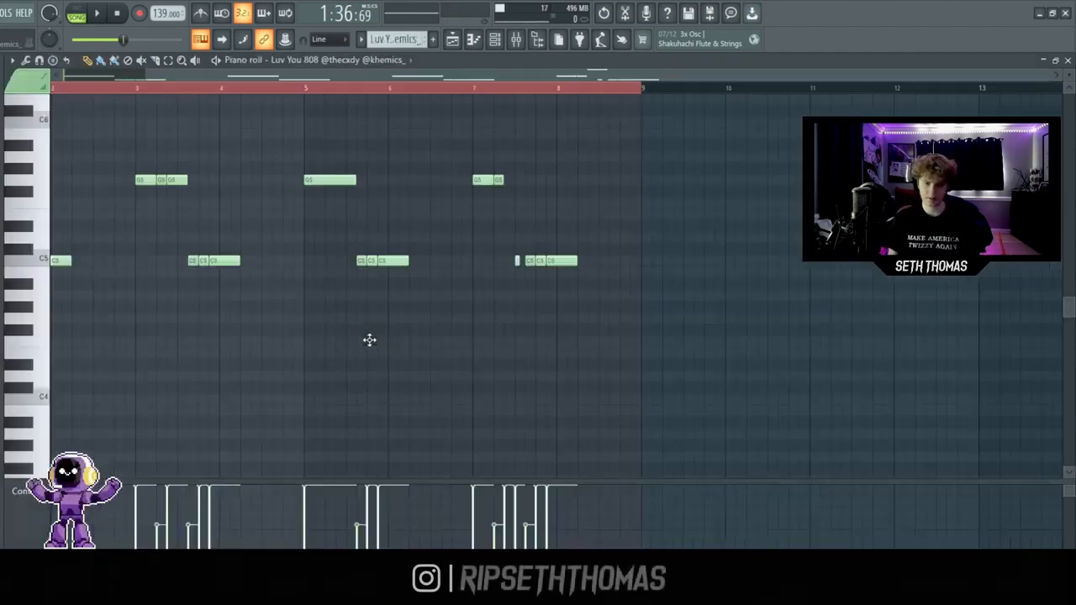
pyautogui.scroll(2, 396, 385)
pyautogui.scroll(-5, 387, 383)
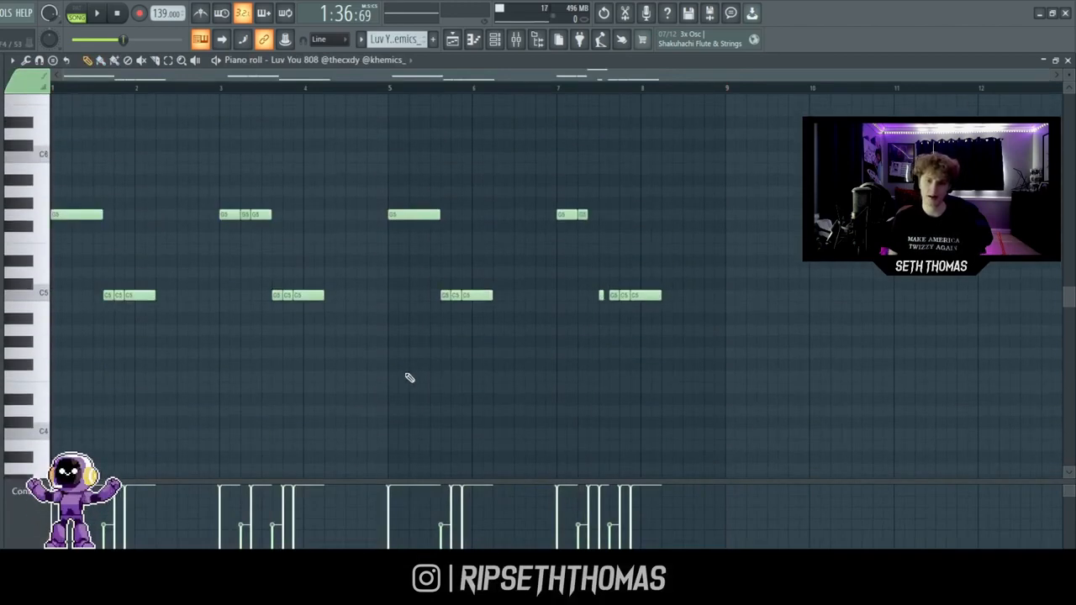
pyautogui.scroll(4, 598, 367)
pyautogui.scroll(-2, 538, 252)
# Step: Return to the playlist and unmute the Hardwire 808 on Track 8 alongside Track 9
pyautogui.click(472, 42)
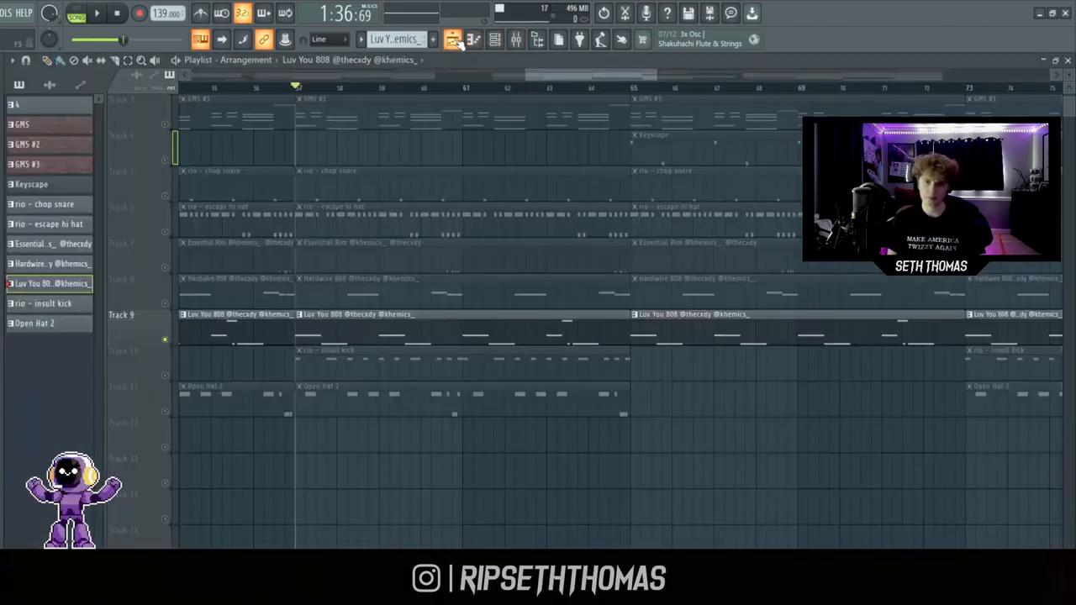
pyautogui.click(165, 303)
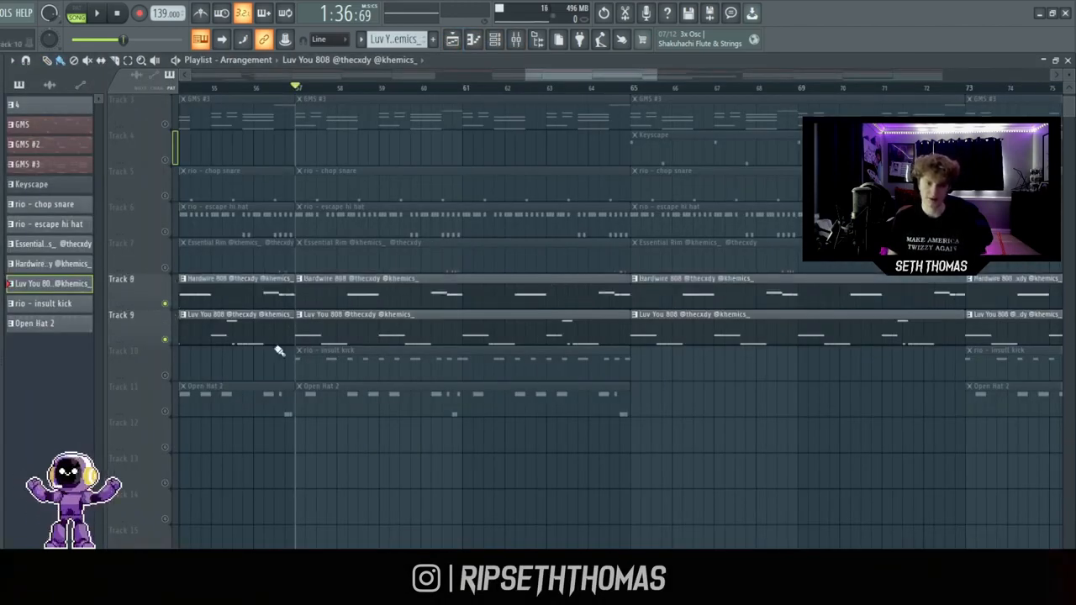
pyautogui.scroll(2, 280, 351)
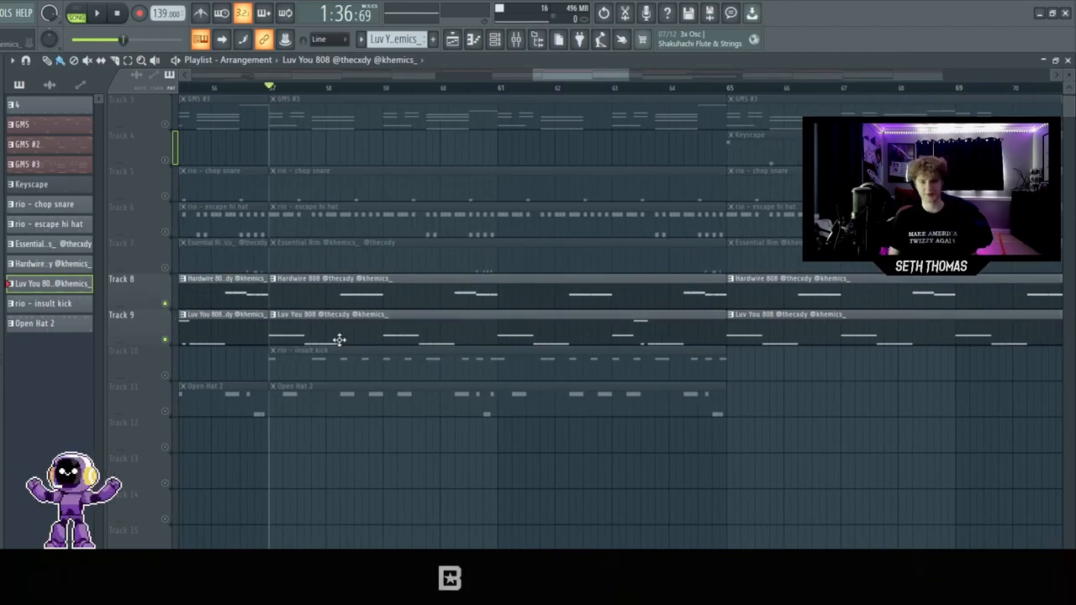
# Step: Open the Luv You 808 channel settings from the channel rack and examine its volume envelope and cut group
pyautogui.doubleClick(337, 338)
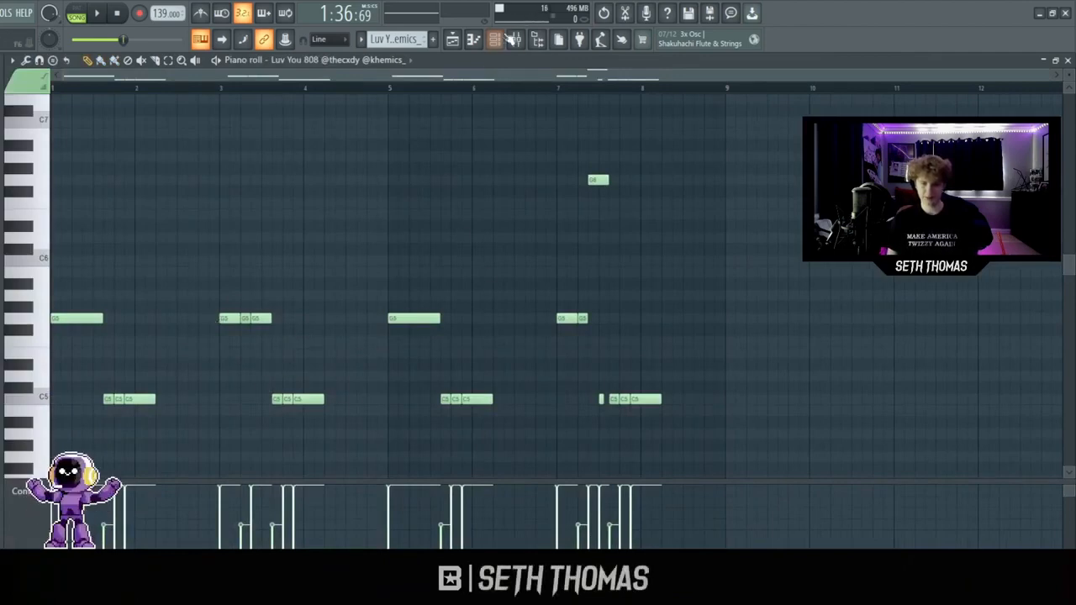
pyautogui.click(521, 41)
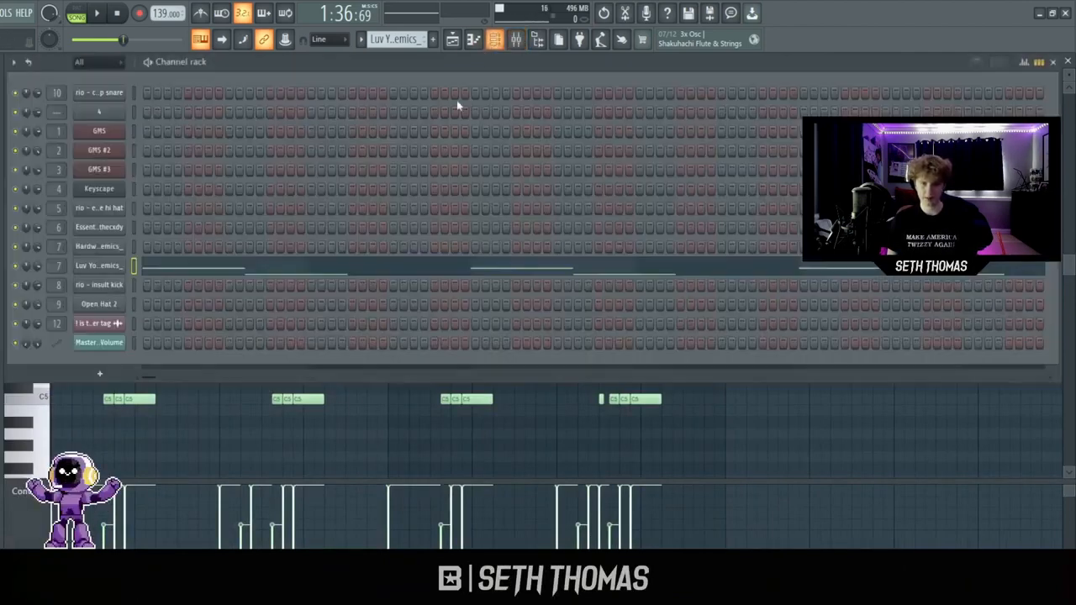
pyautogui.click(112, 267)
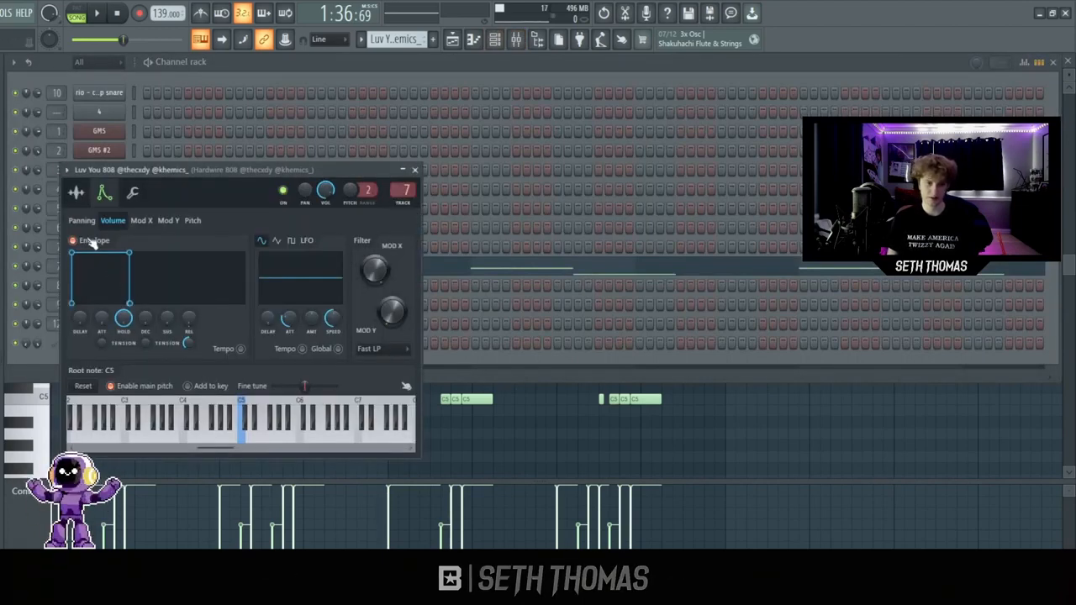
pyautogui.click(133, 195)
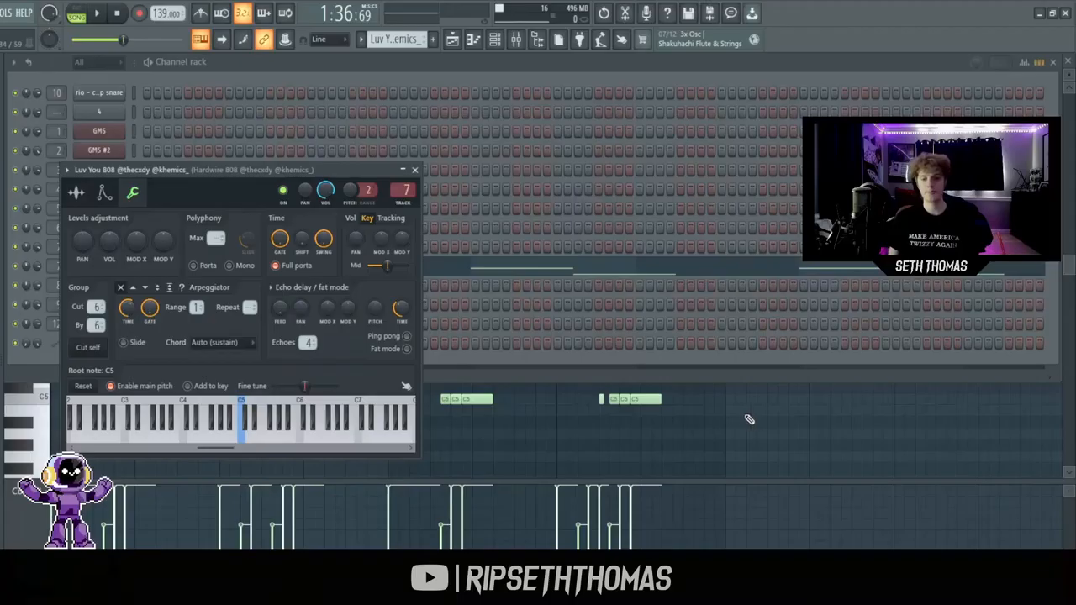
pyautogui.click(750, 417)
pyautogui.press('F6')
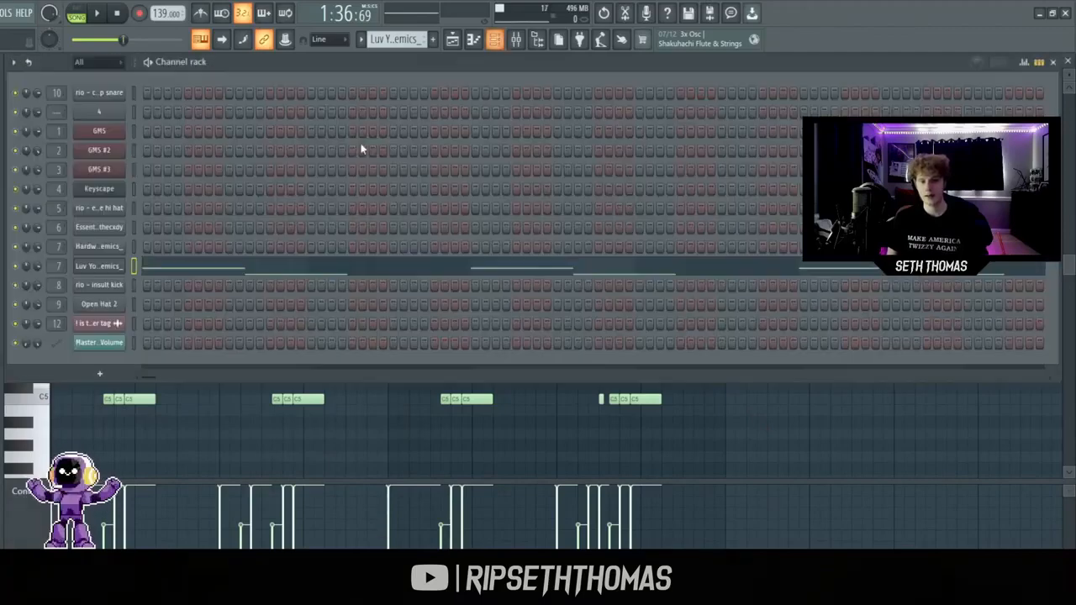
pyautogui.click(102, 269)
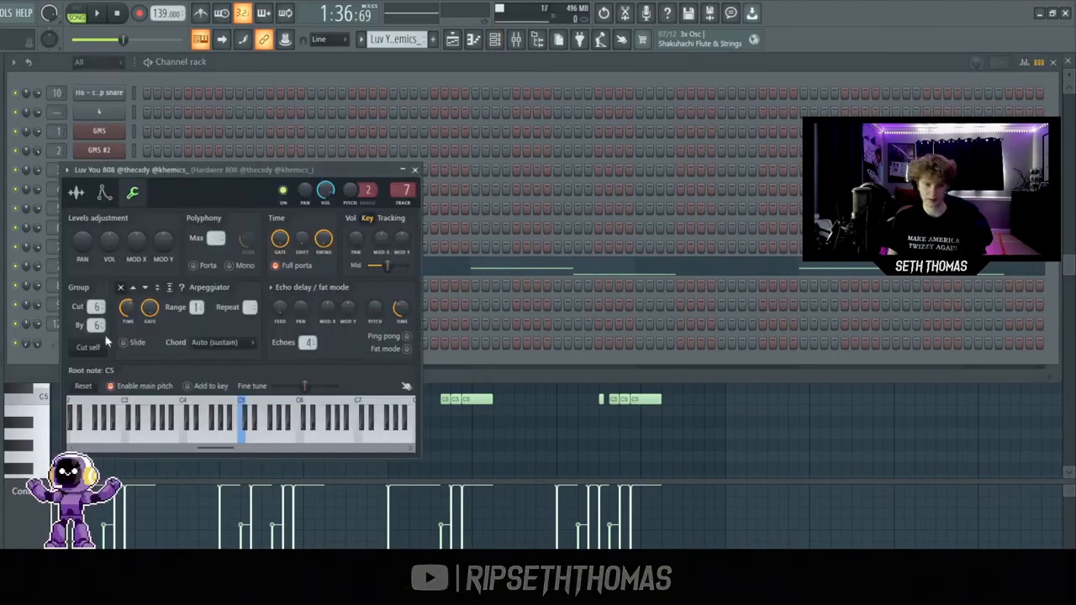
pyautogui.click(415, 169)
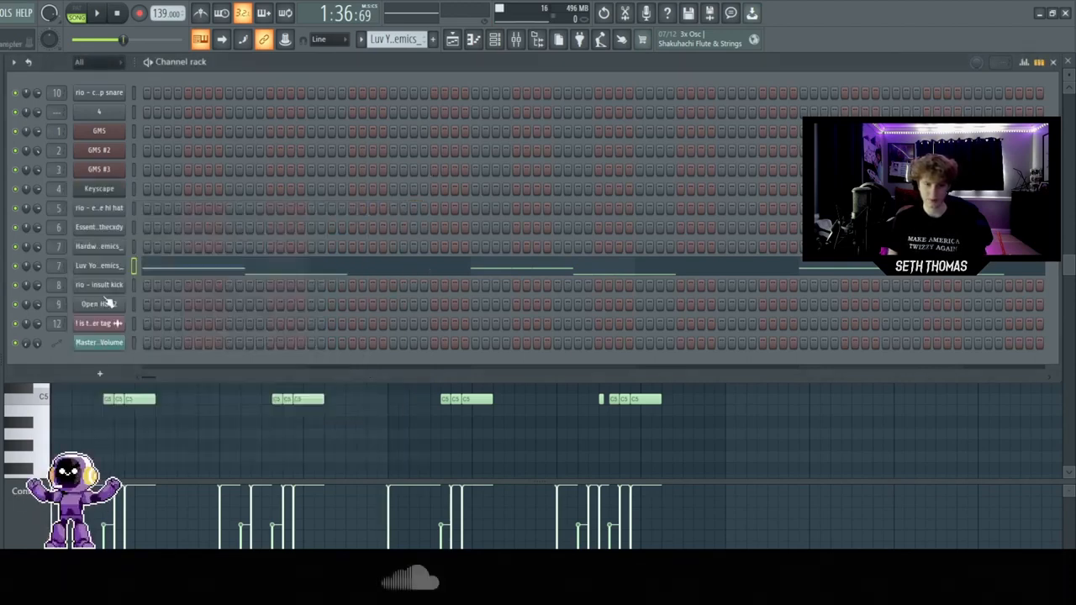
# Step: Open the Hardwire 808 channel settings and examine its volume envelope and cut group
pyautogui.click(122, 249)
pyautogui.click(71, 160)
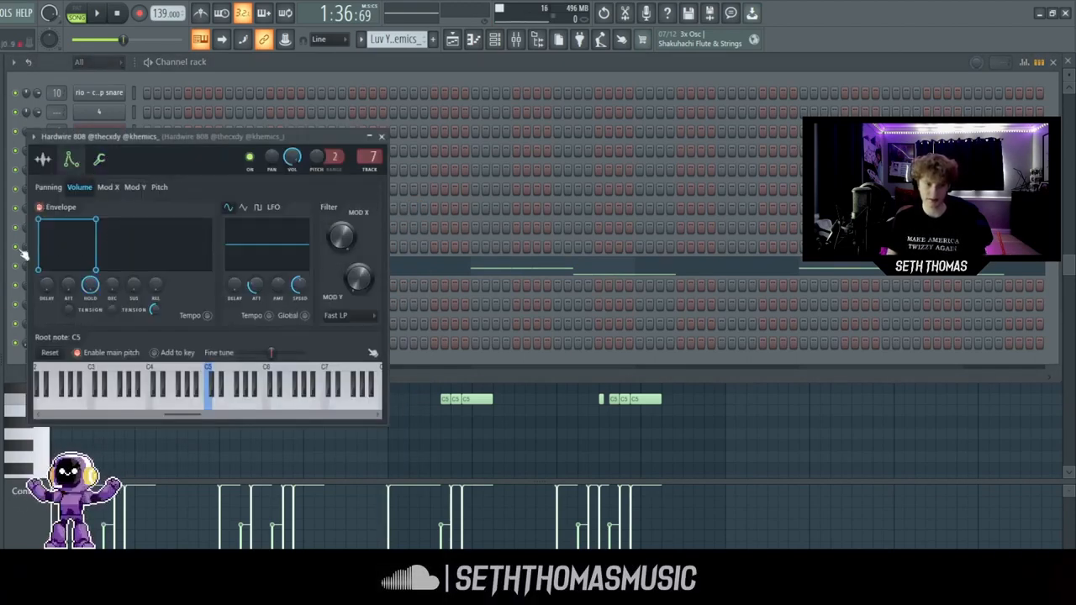
pyautogui.click(104, 158)
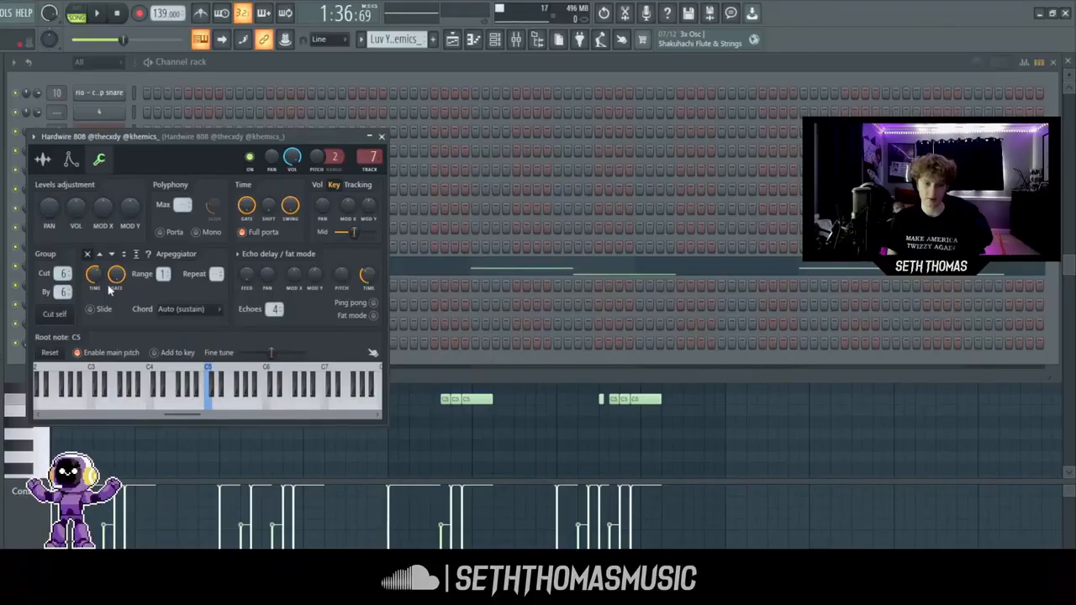
pyautogui.click(382, 137)
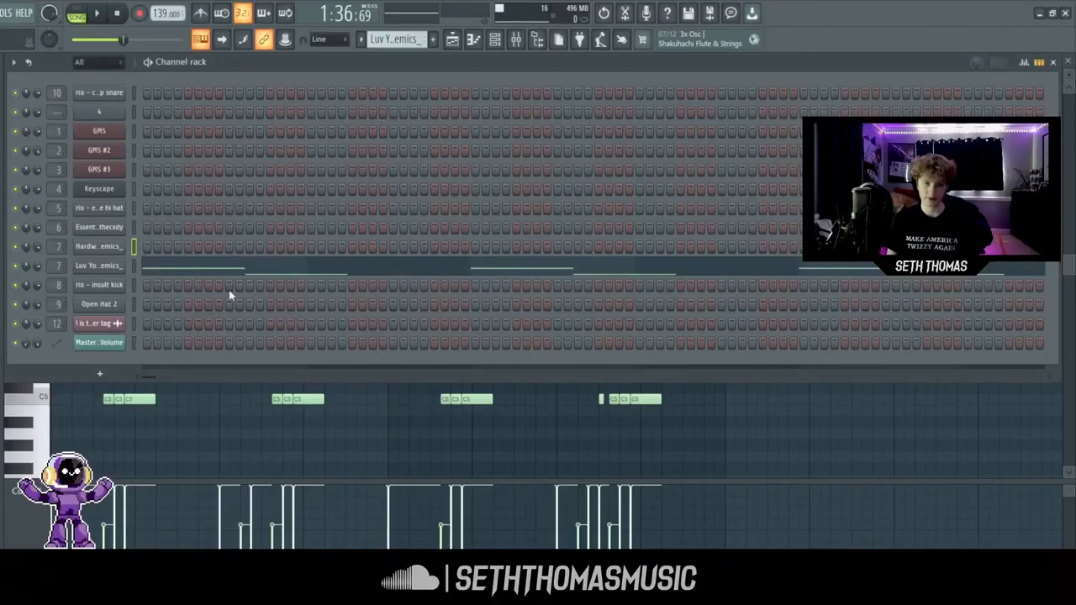
# Step: Close the channel rack and return to the Luv You 808 notes in the piano roll
pyautogui.click(147, 271)
pyautogui.click(494, 40)
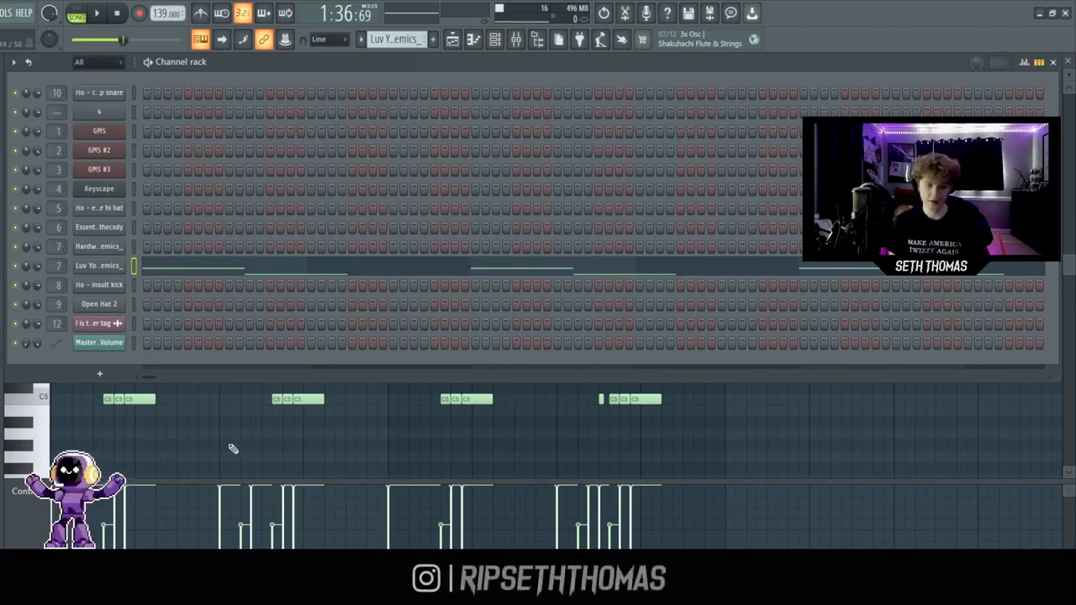
pyautogui.press('F6')
pyautogui.scroll(-4, 555, 427)
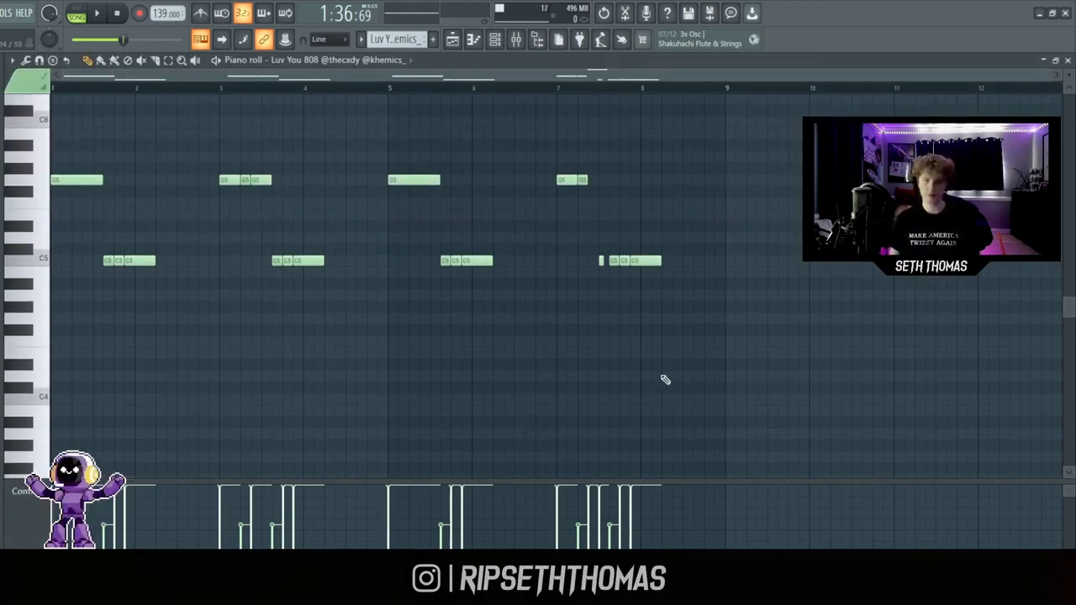
pyautogui.scroll(1, 693, 440)
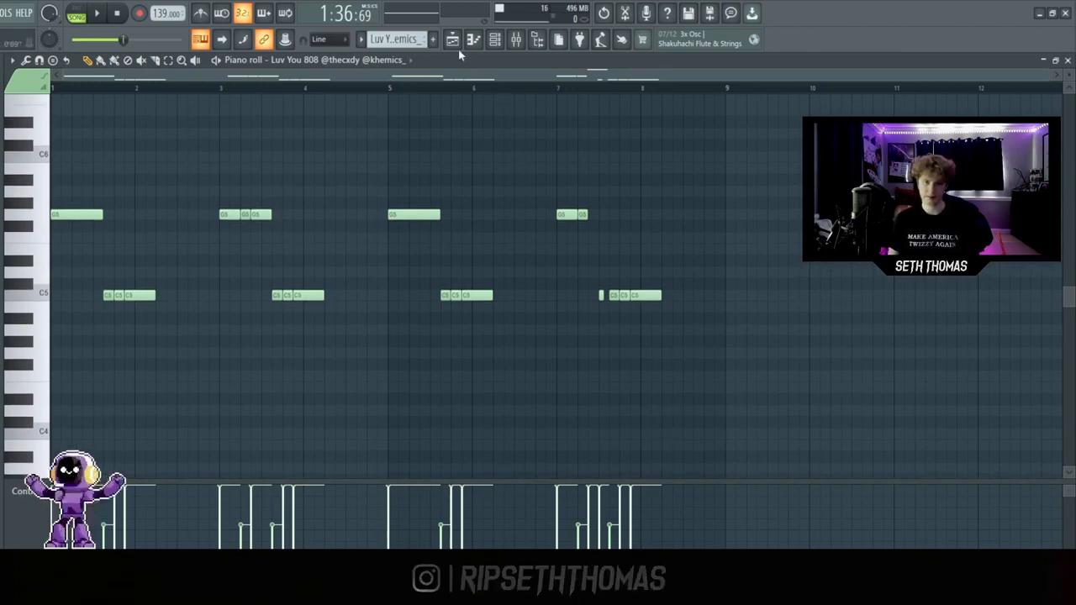
# Step: Highlight the first Luv You 808 phrase and the empty gaps before bars 3 and 5
pyautogui.hotkey('ctrl', 'a')
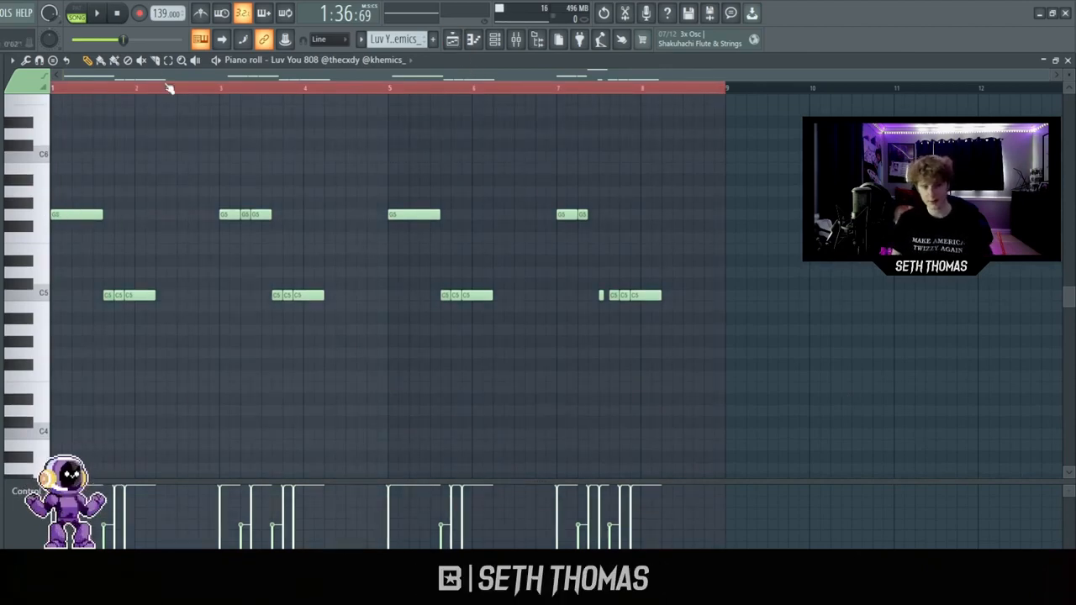
pyautogui.moveTo(165, 89); pyautogui.dragTo(52, 89)
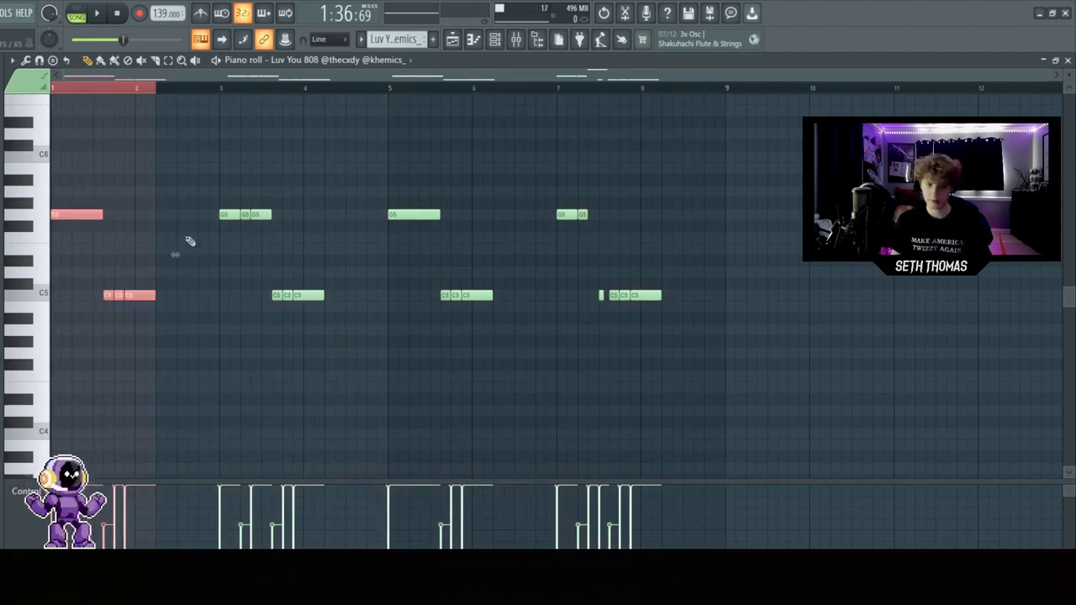
pyautogui.click(159, 235)
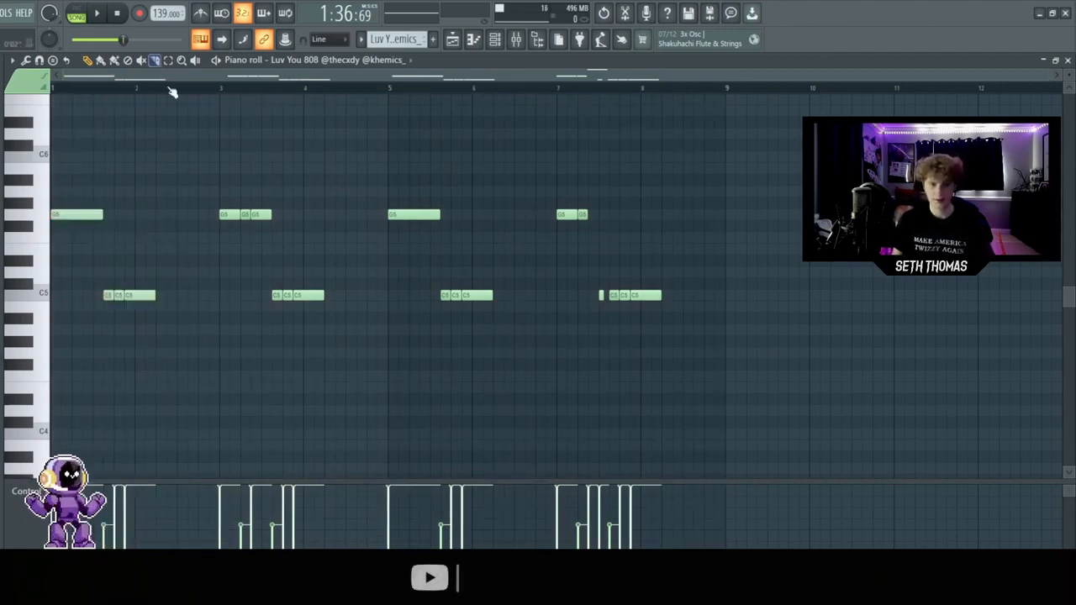
pyautogui.moveTo(157, 92); pyautogui.dragTo(224, 102)
pyautogui.click(271, 237)
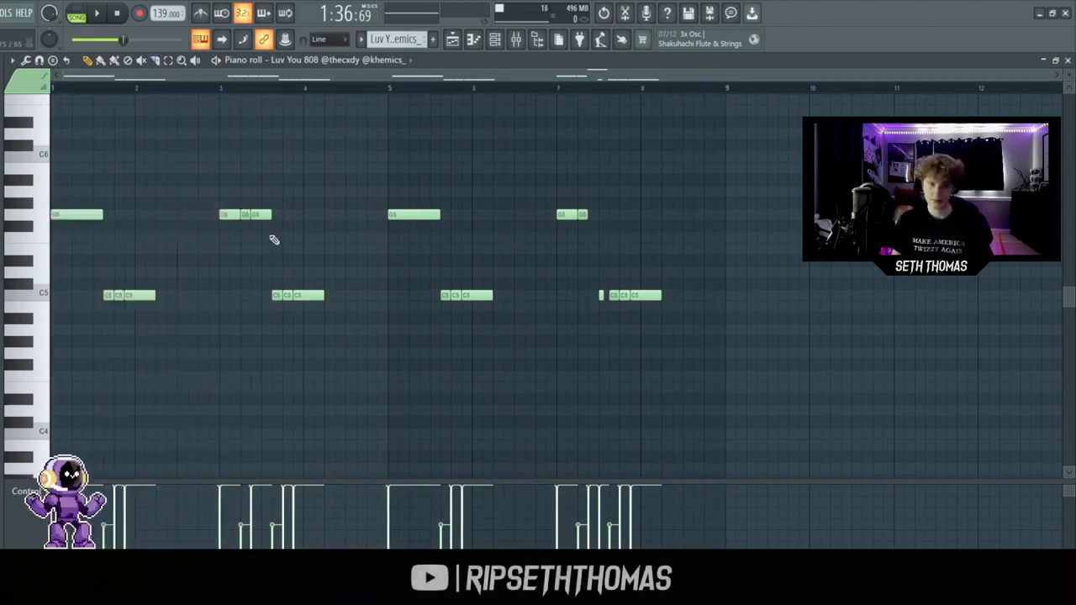
pyautogui.moveTo(334, 92); pyautogui.dragTo(395, 108)
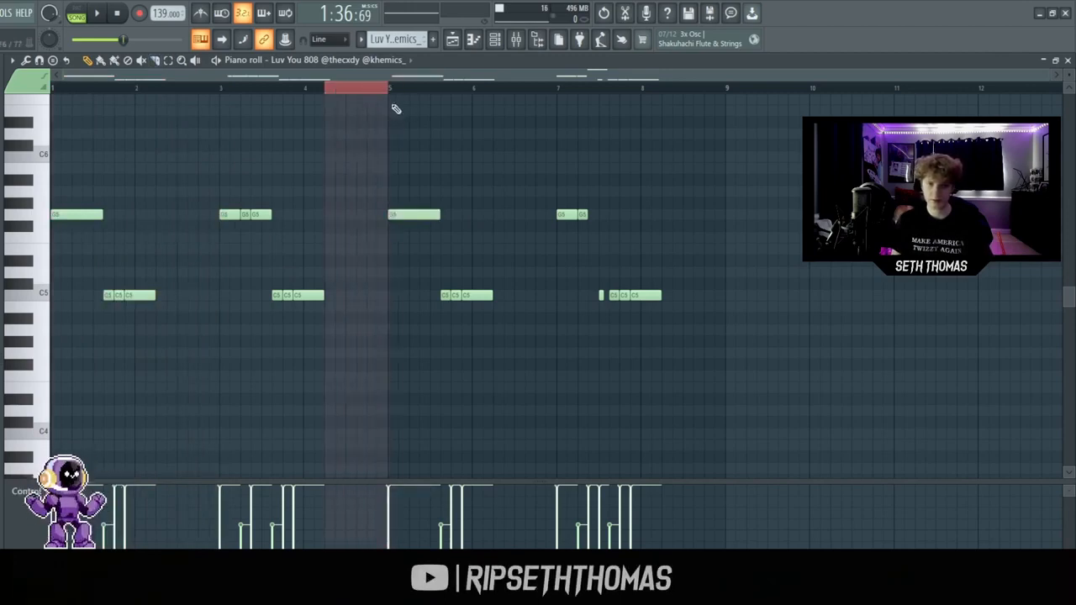
pyautogui.click(493, 191)
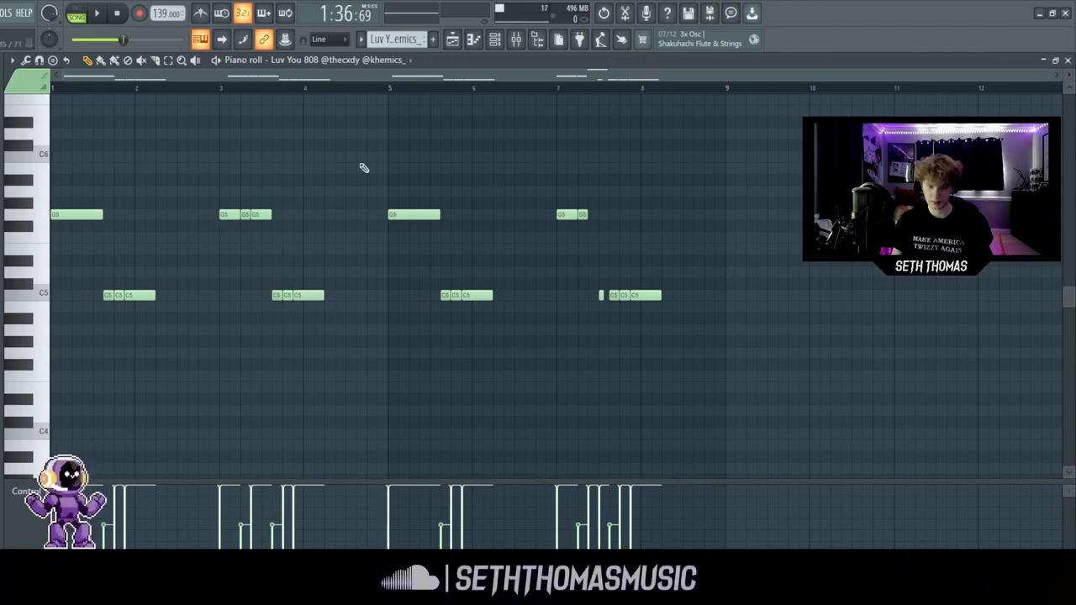
# Step: Examine the Luv You 808 notes across all eight bars, including the high G6 note and the short C5 slide note after bar 7
pyautogui.scroll(4, 335, 303)
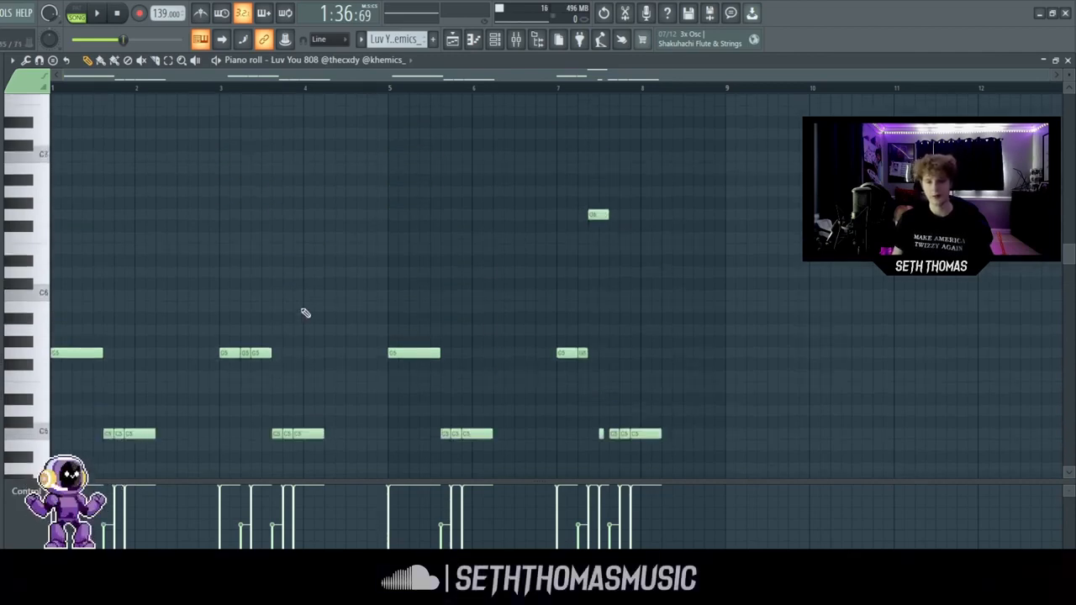
pyautogui.scroll(-3, 476, 184)
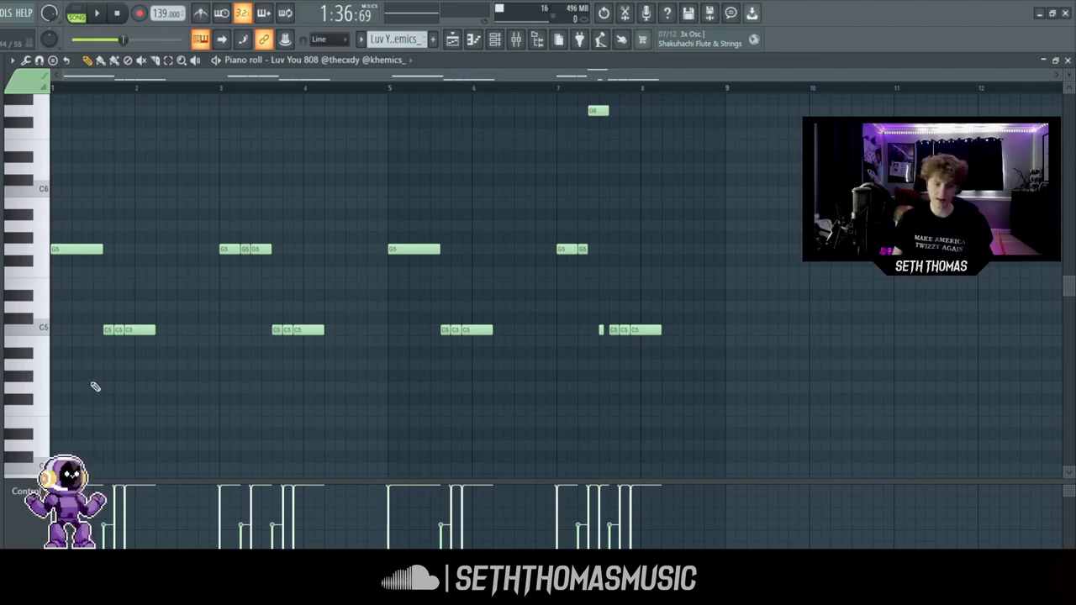
pyautogui.keyDown('ctrl'); pyautogui.scroll(3, 95, 387); pyautogui.keyUp('ctrl')
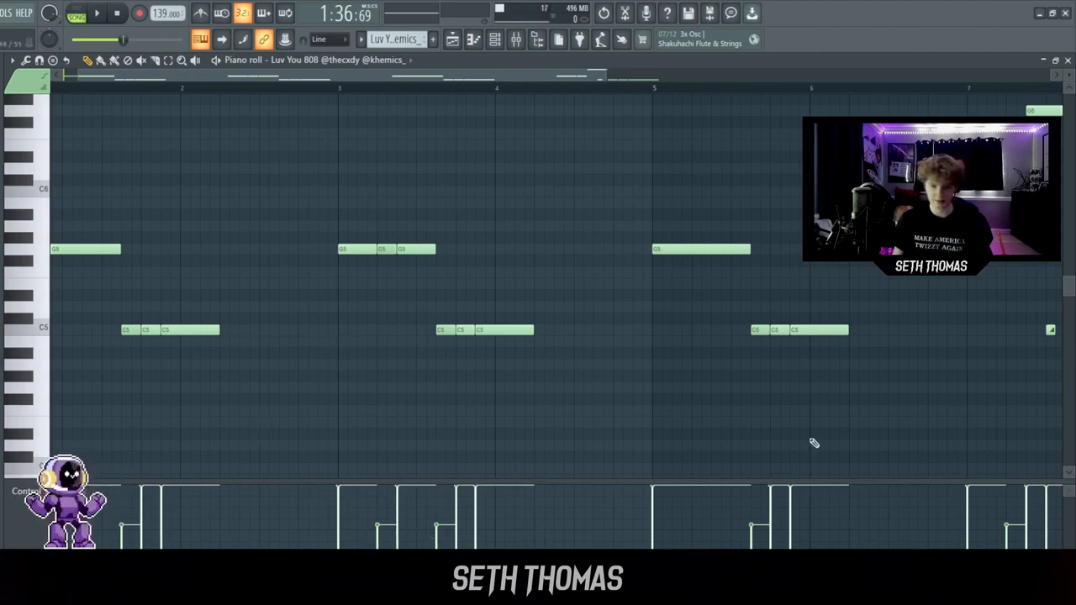
pyautogui.keyDown('ctrl'); pyautogui.scroll(-2, 807, 442); pyautogui.keyUp('ctrl')
pyautogui.keyDown('ctrl'); pyautogui.scroll(-1, 920, 418); pyautogui.keyUp('ctrl')
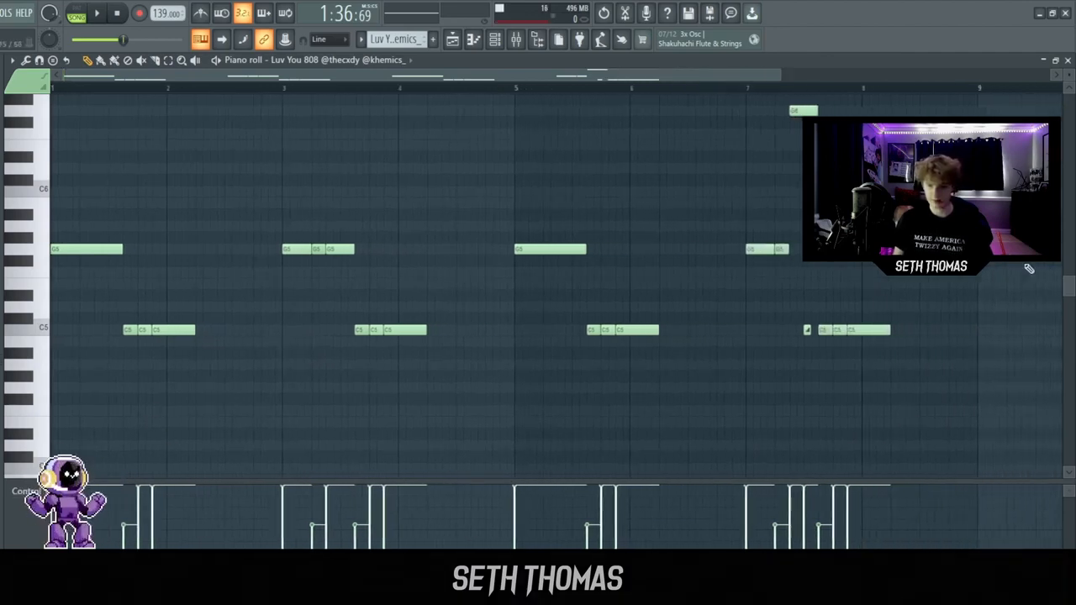
pyautogui.scroll(3, 791, 379)
pyautogui.scroll(-3, 783, 375)
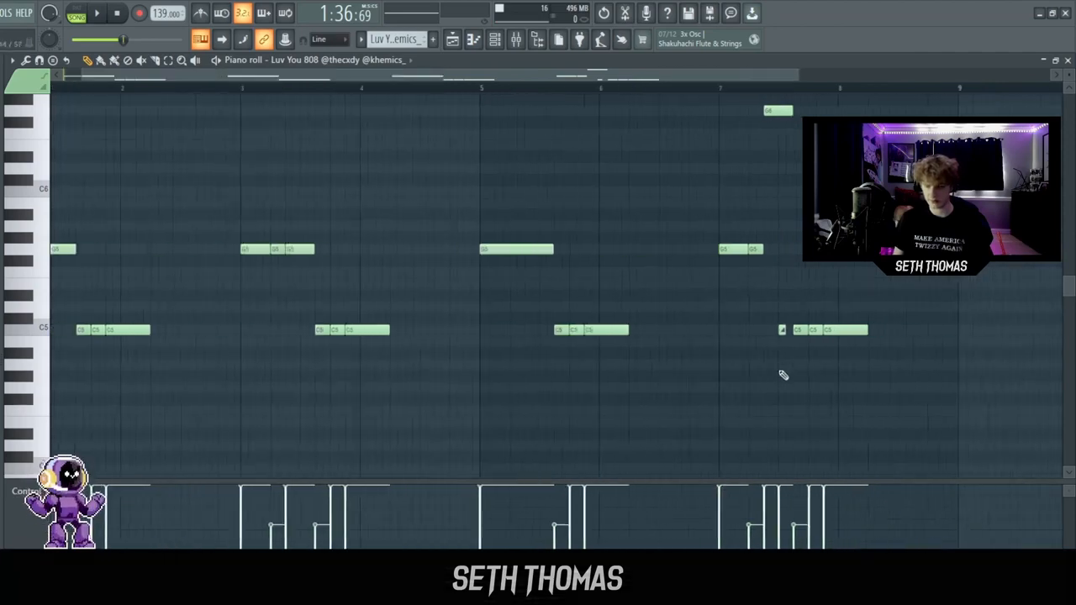
# Step: Open the Track 8 Hardwire 808 clip from the playlist and examine its notes, highlighting the pair before bar 3 and bars 1 to 5
pyautogui.click(452, 40)
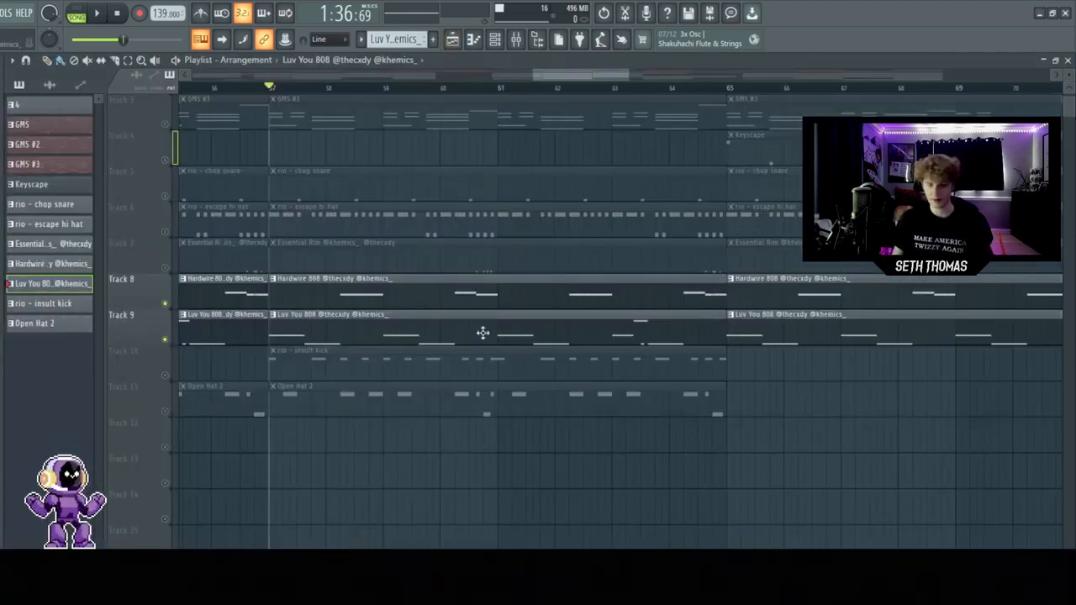
pyautogui.doubleClick(350, 288)
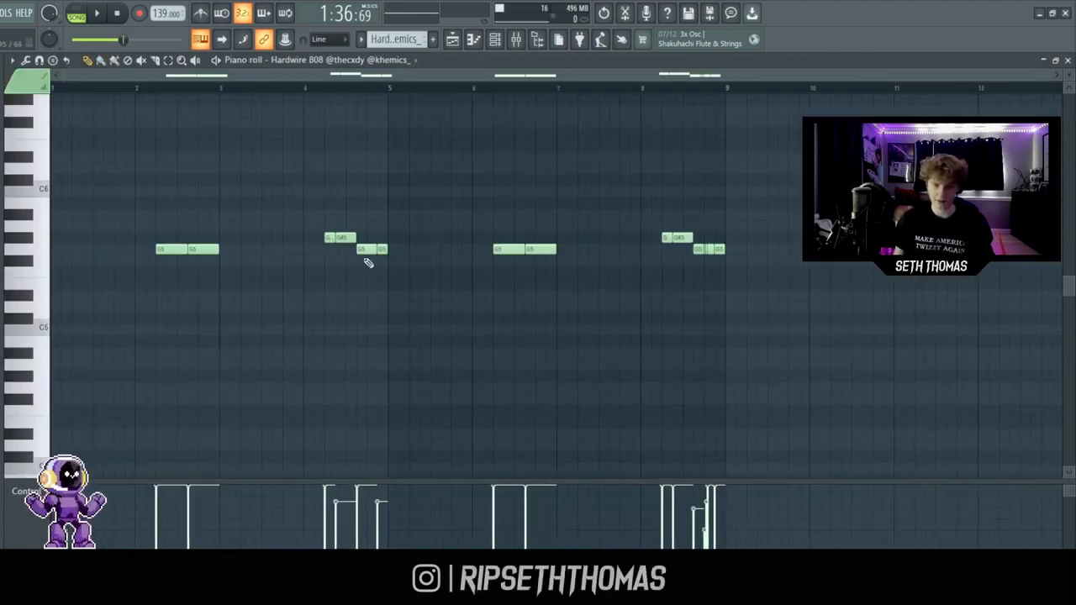
pyautogui.moveTo(163, 93); pyautogui.dragTo(225, 107)
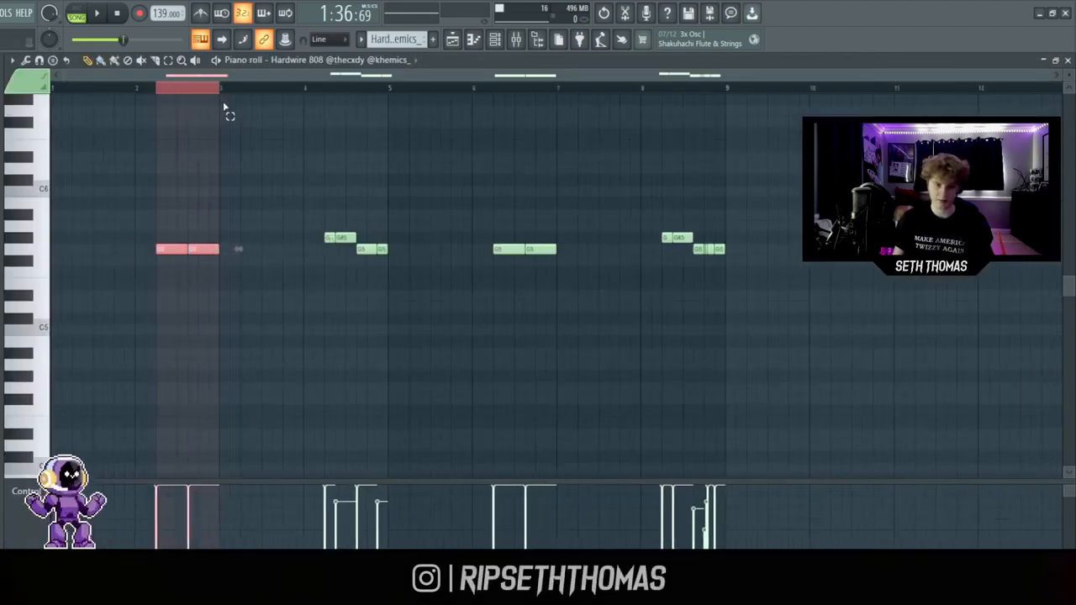
pyautogui.keyDown('ctrl'); pyautogui.click(353, 115); pyautogui.keyUp('ctrl')
pyautogui.scroll(3, 334, 202)
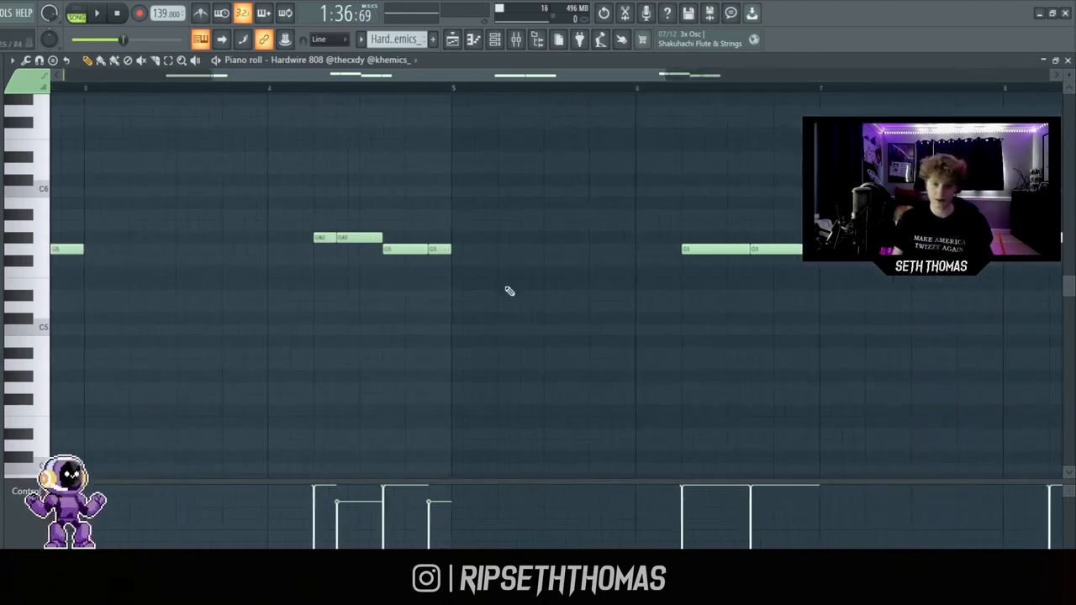
pyautogui.scroll(-3, 332, 236)
pyautogui.moveTo(389, 91); pyautogui.dragTo(52, 93)
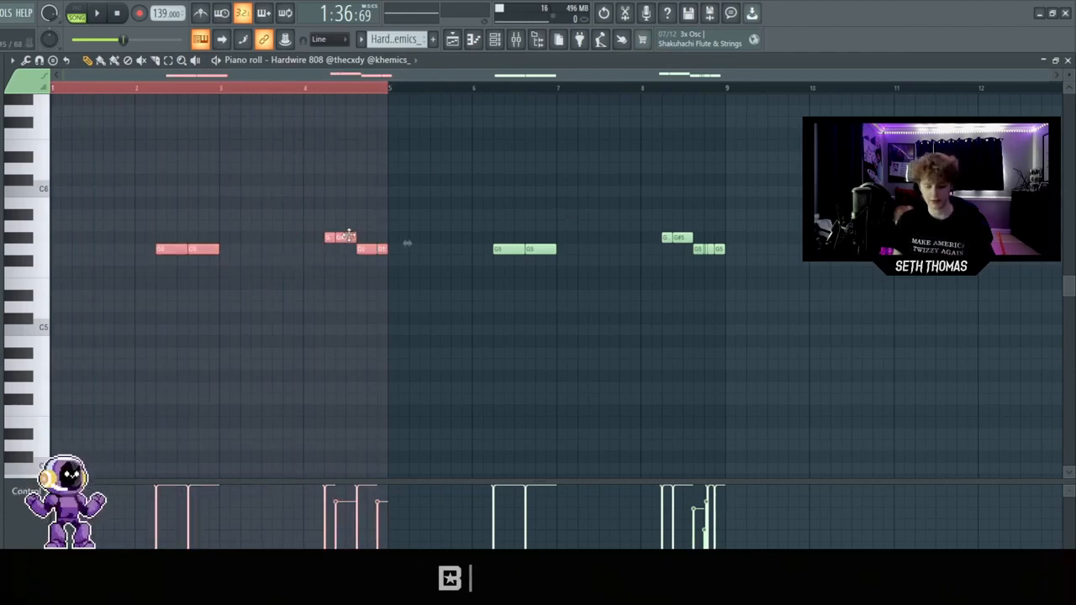
# Step: Clear the bar selection and examine the Hardwire 808 notes leading into bars 5, 7 and 9
pyautogui.keyDown('ctrl'); pyautogui.click(450, 287); pyautogui.keyUp('ctrl')
pyautogui.scroll(3, 345, 252)
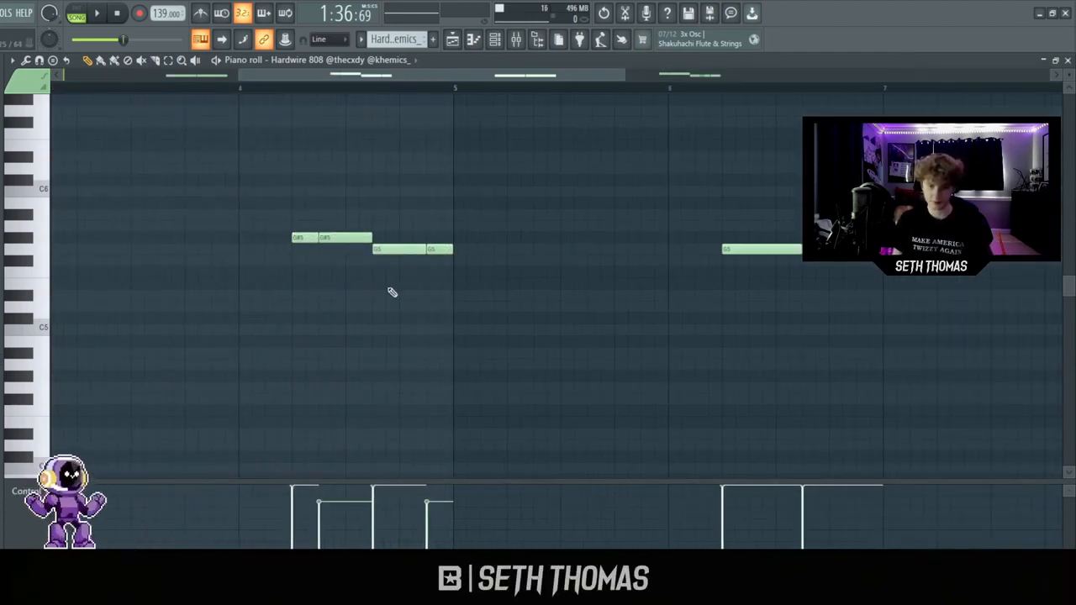
pyautogui.scroll(-5, 305, 358)
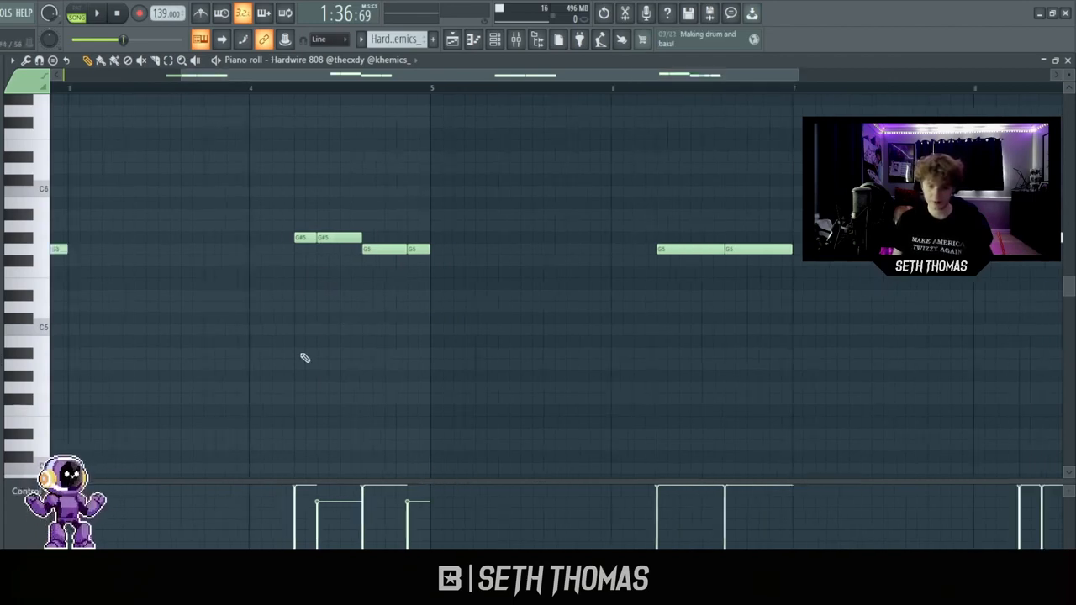
pyautogui.scroll(6, 825, 308)
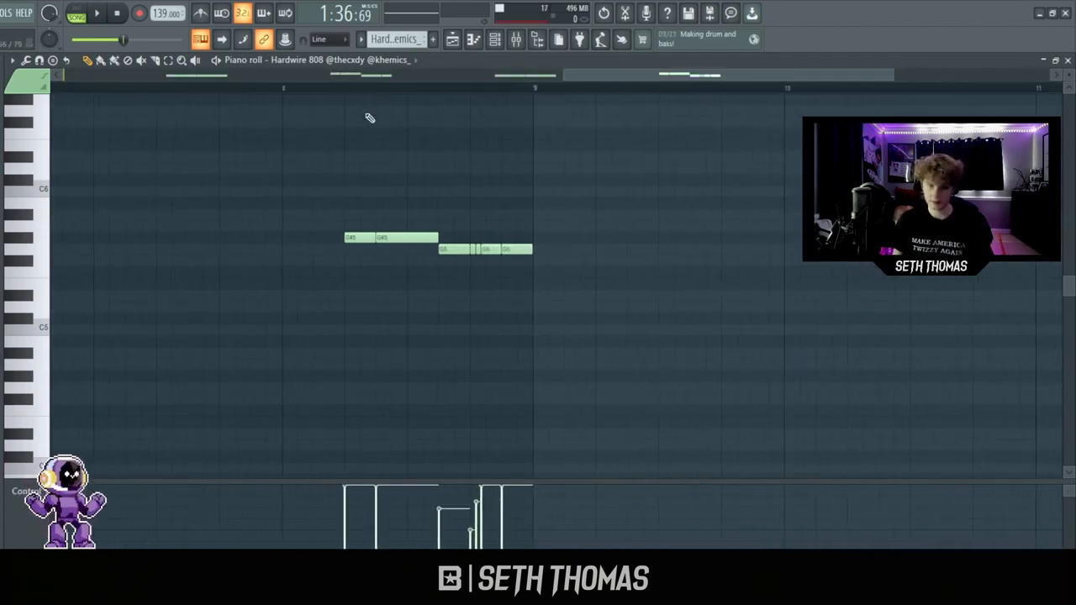
pyautogui.scroll(-5, 370, 117)
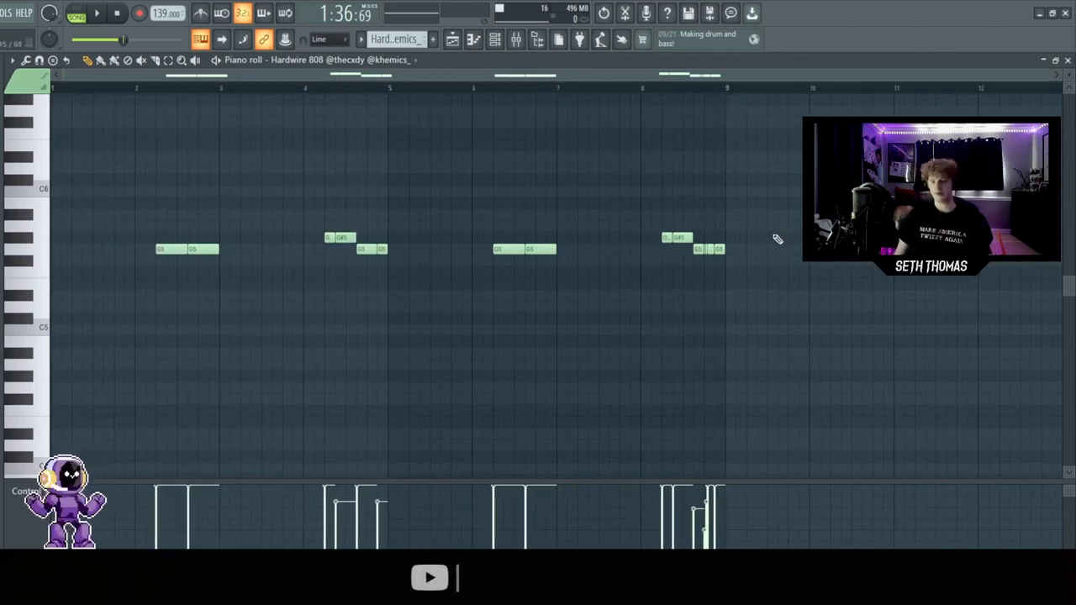
# Step: Examine the short G5 Hardwire 808 notes and their velocities just before bar 9
pyautogui.scroll(3, 786, 269)
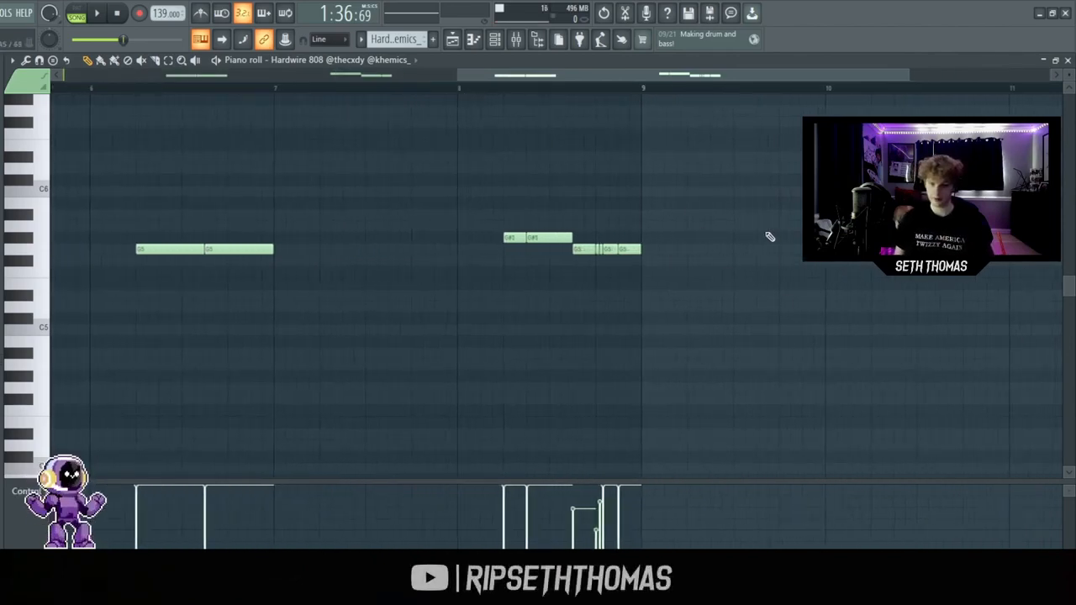
pyautogui.scroll(3, 711, 222)
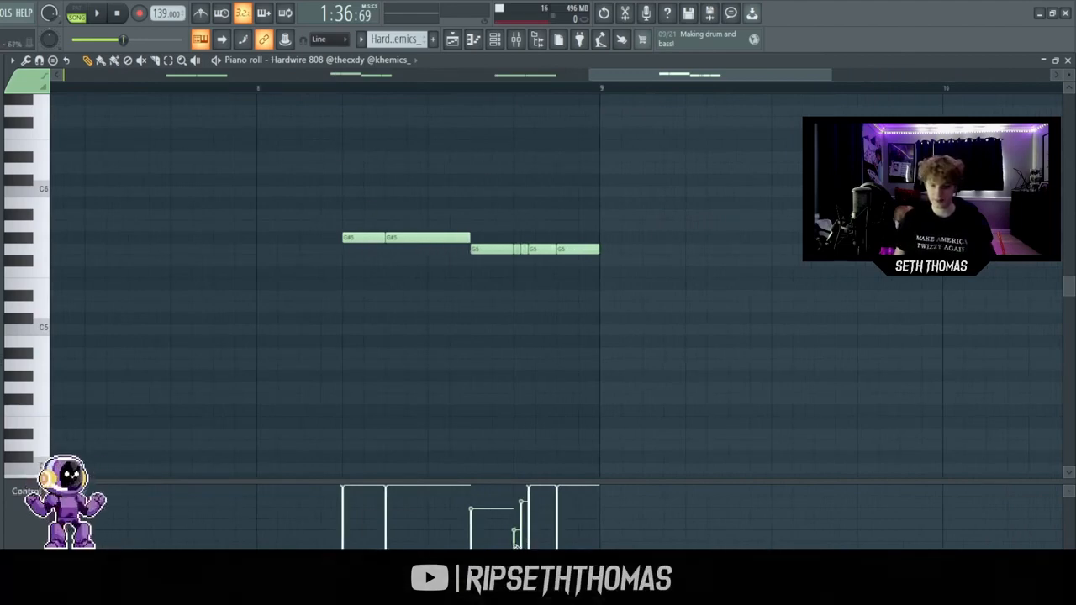
pyautogui.moveTo(521, 483); pyautogui.dragTo(496, 481)
pyautogui.scroll(-4, 492, 378)
# Step: Return to the playlist and play the Hardwire and Luv You 808 tracks together from bar 57
pyautogui.click(453, 40)
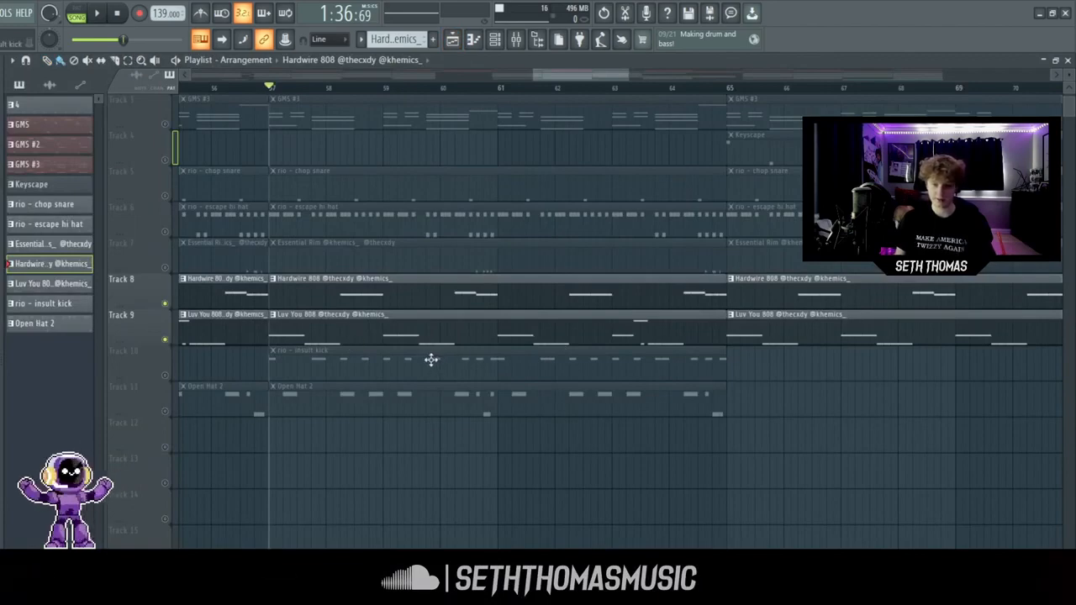
pyautogui.press('space')
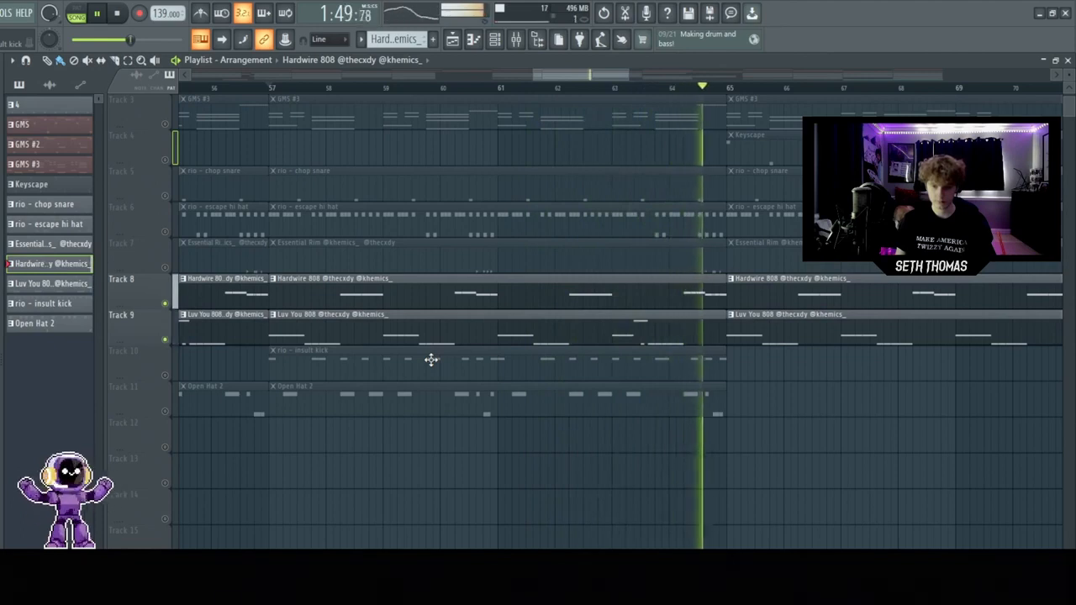
pyautogui.press('space')
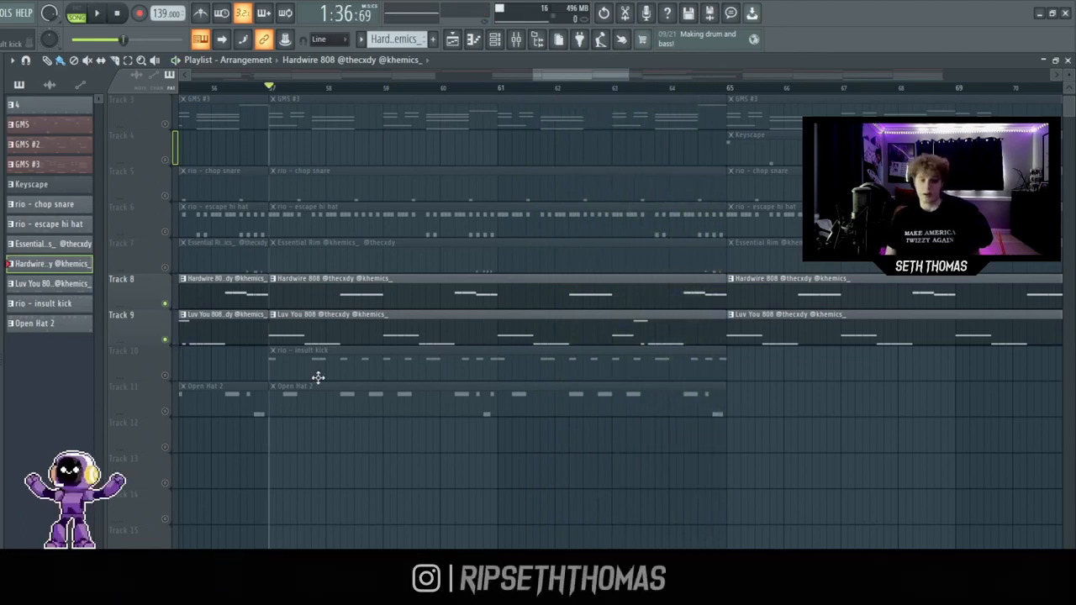
# Step: Unmute the Track 10 rio - insult kick and look over its notes in the piano roll
pyautogui.click(165, 375)
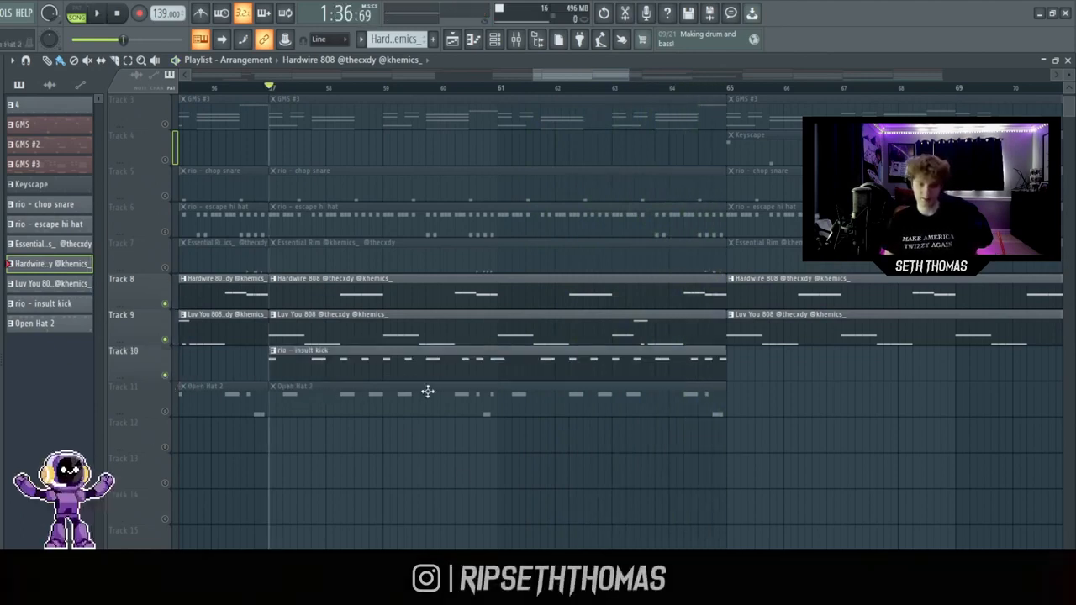
pyautogui.doubleClick(361, 374)
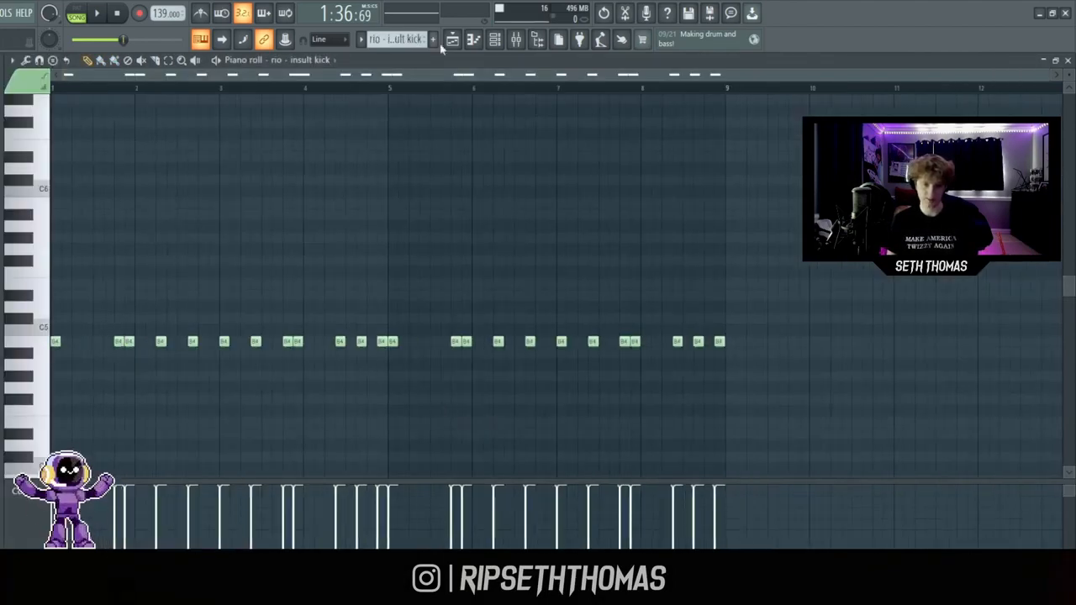
pyautogui.press('F5')
# Step: Compare the insult kick pattern with the two 808 tracks from bar 57 and recheck its notes in the piano roll
pyautogui.scroll(5, 264, 379)
pyautogui.scroll(-2, 403, 363)
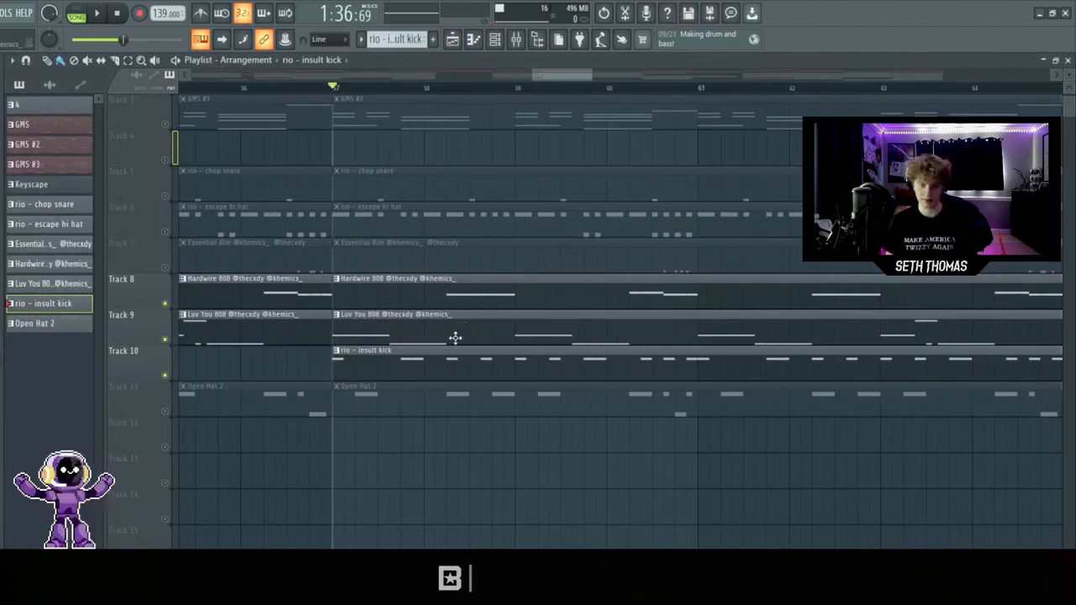
pyautogui.scroll(2, 375, 368)
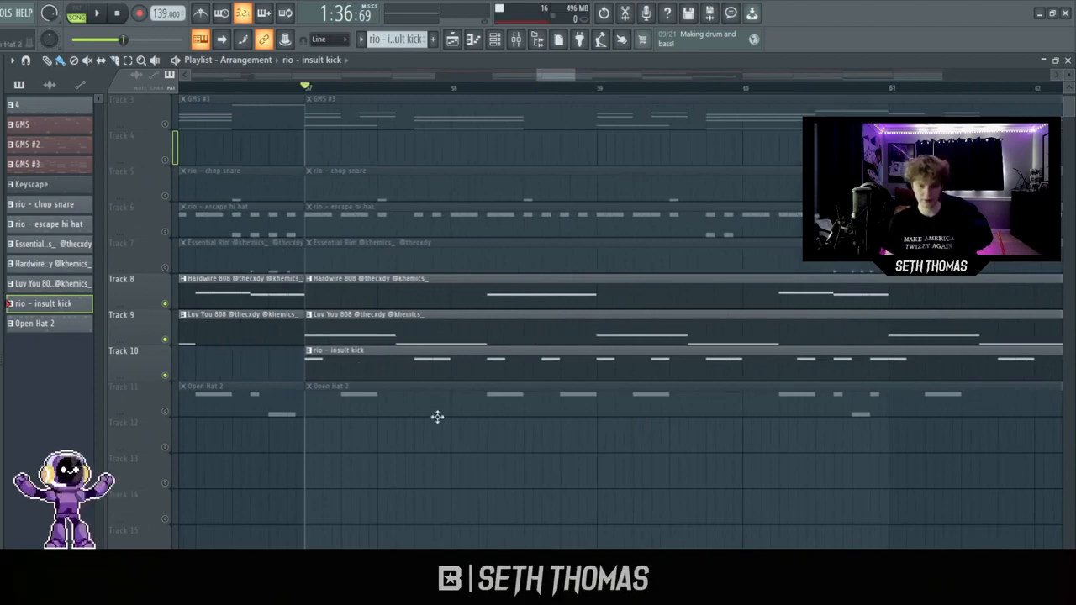
pyautogui.scroll(-4, 582, 392)
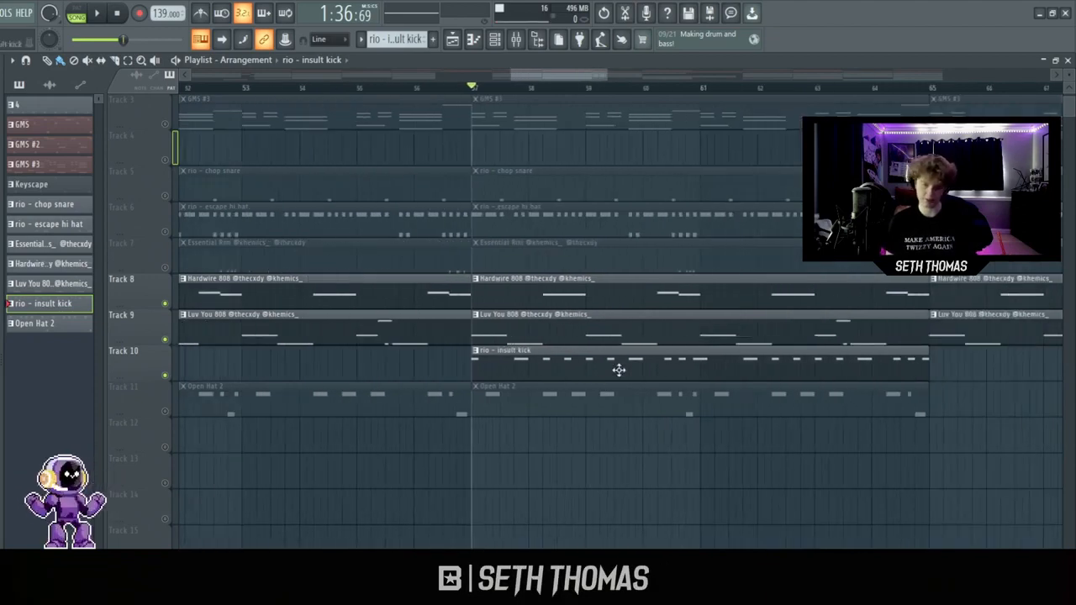
pyautogui.scroll(-2, 626, 369)
pyautogui.scroll(2, 814, 396)
pyautogui.scroll(2, 710, 421)
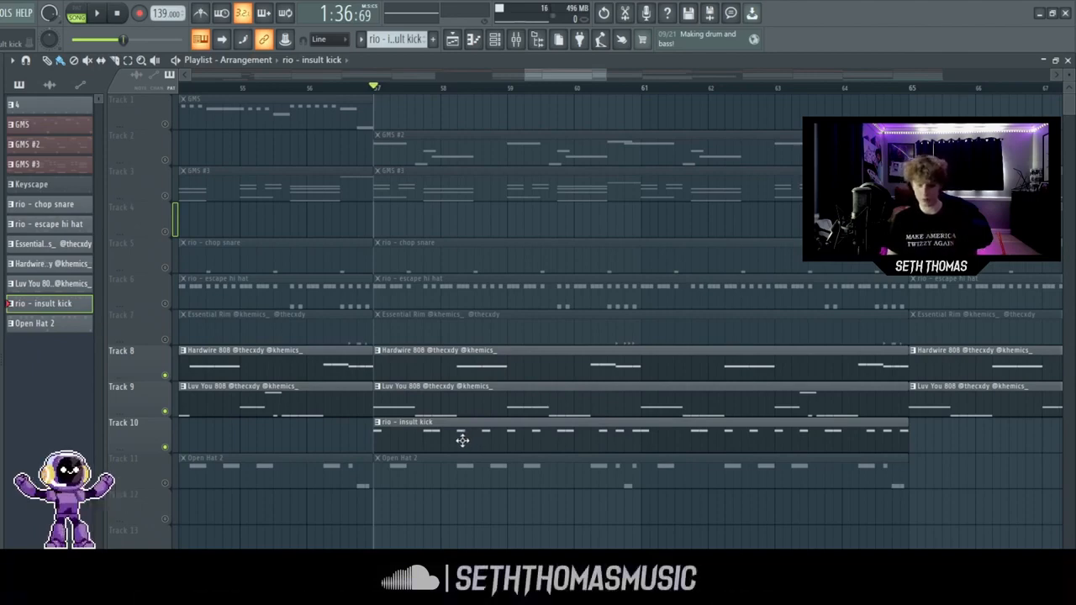
pyautogui.doubleClick(544, 432)
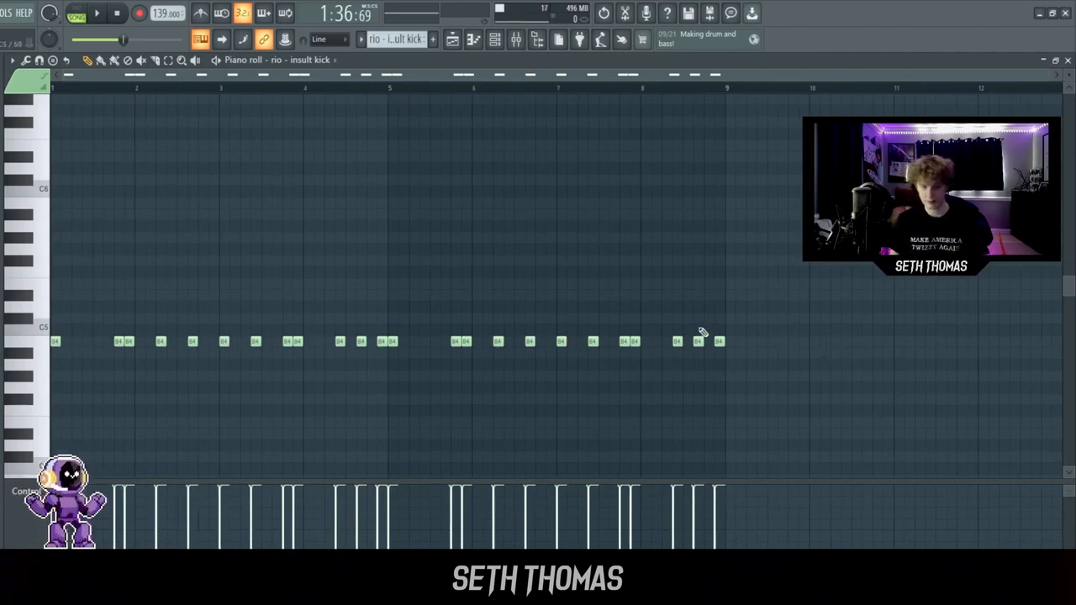
pyautogui.click(459, 35)
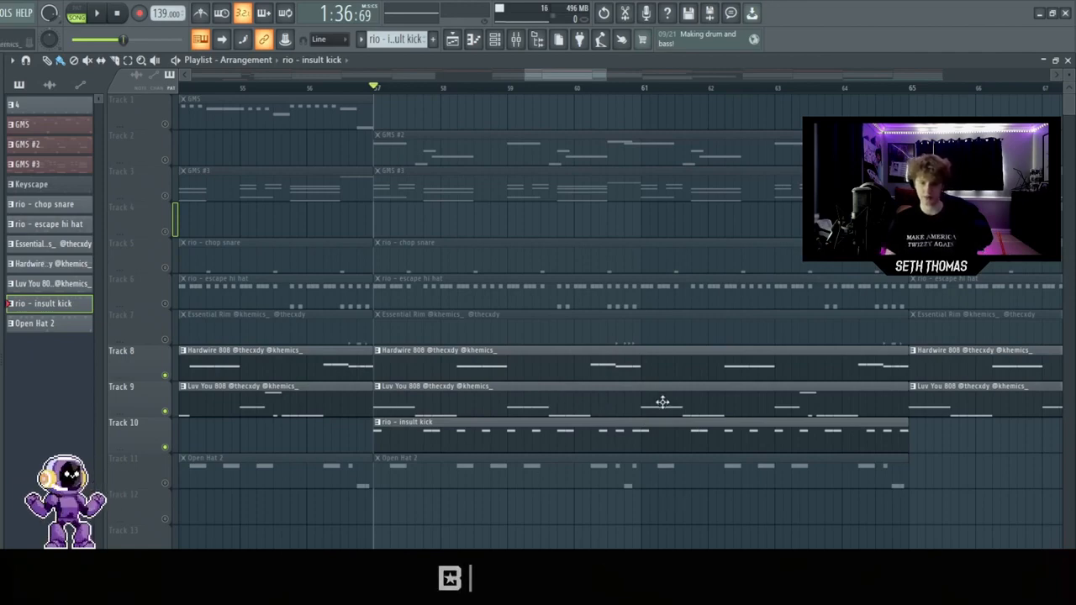
# Step: Play the insult kick together with both 808 tracks from bar 57
pyautogui.scroll(-3, 493, 463)
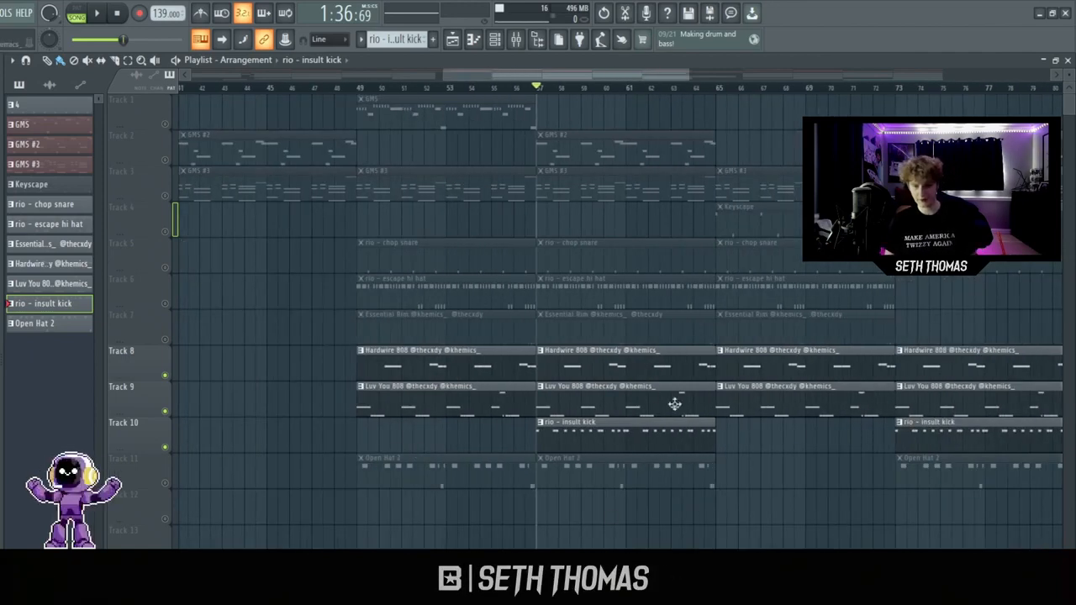
pyautogui.press('space')
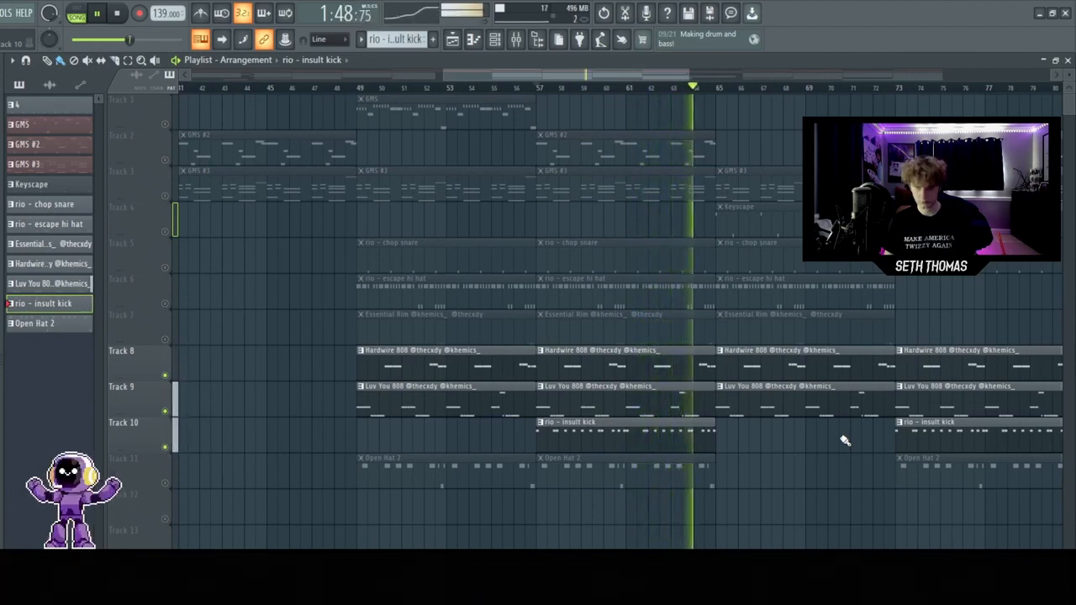
pyautogui.press('space')
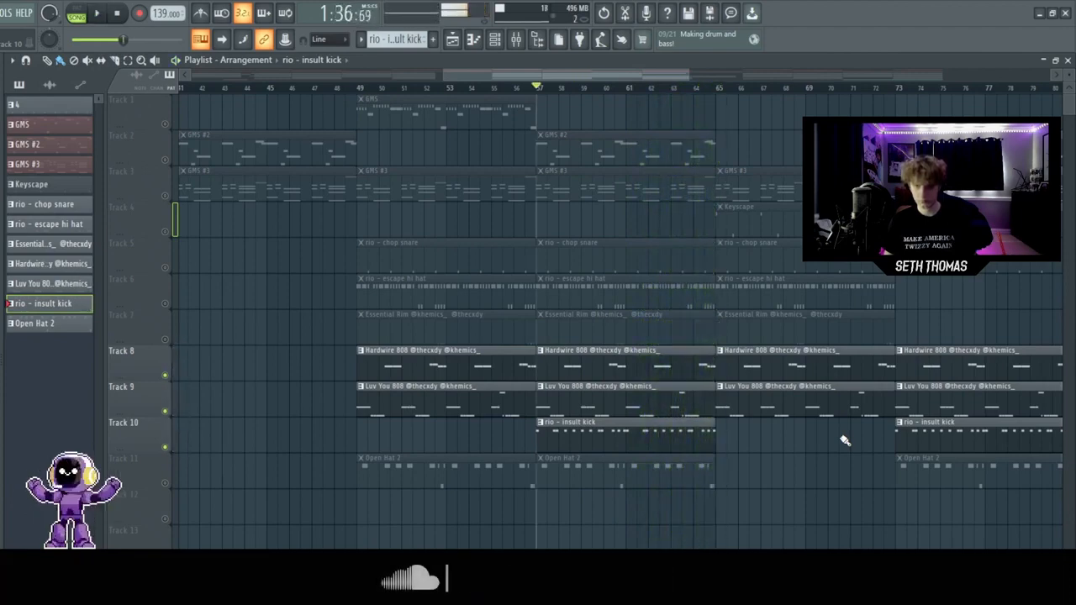
# Step: Unmute all the remaining tracks and show the whole arrangement from the start of the song
pyautogui.scroll(5, 845, 440)
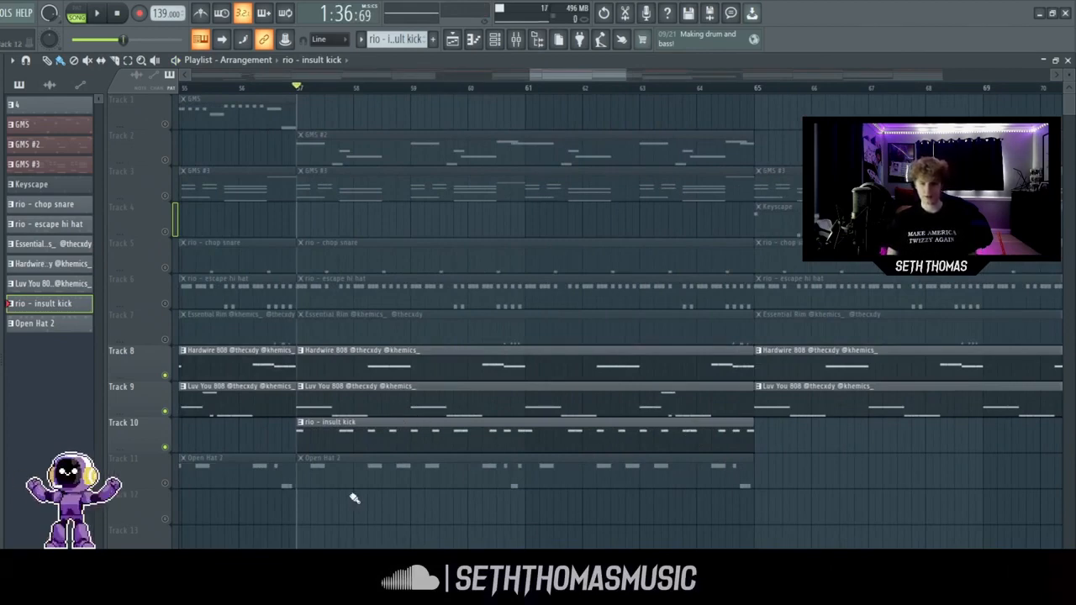
pyautogui.scroll(-5, 462, 463)
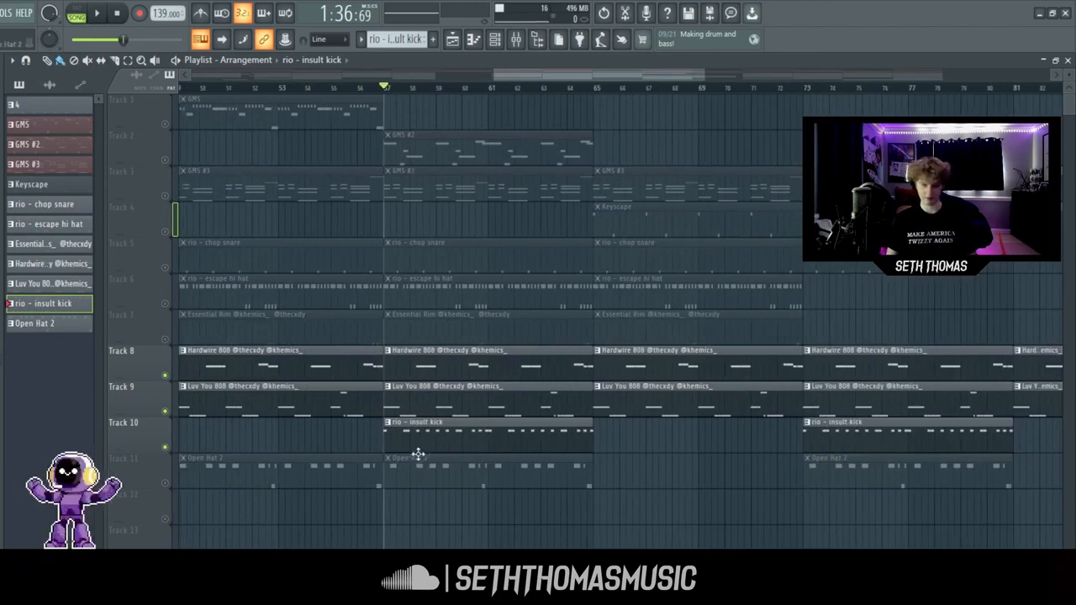
pyautogui.scroll(-3, 418, 455)
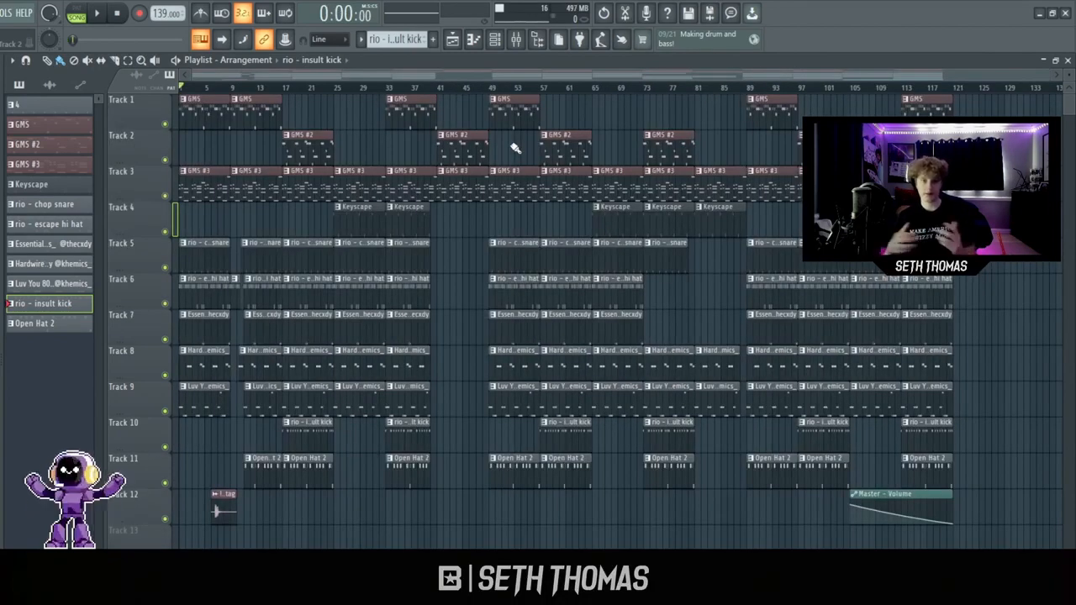